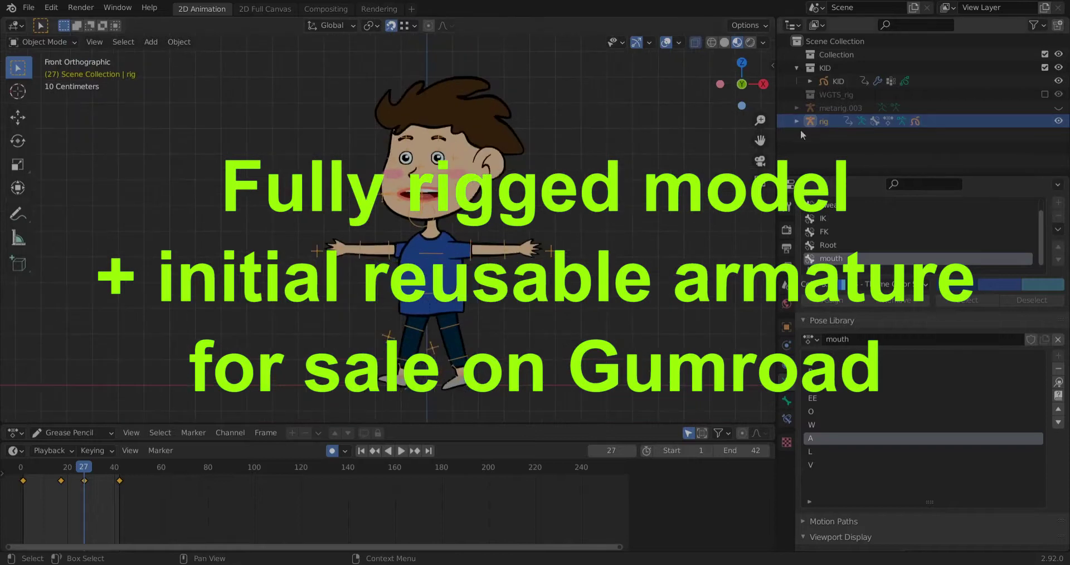
Delete the old generated rig together with all its widget objects and the WGTS_rig collection.
{"action": "key", "text": "Delete"}
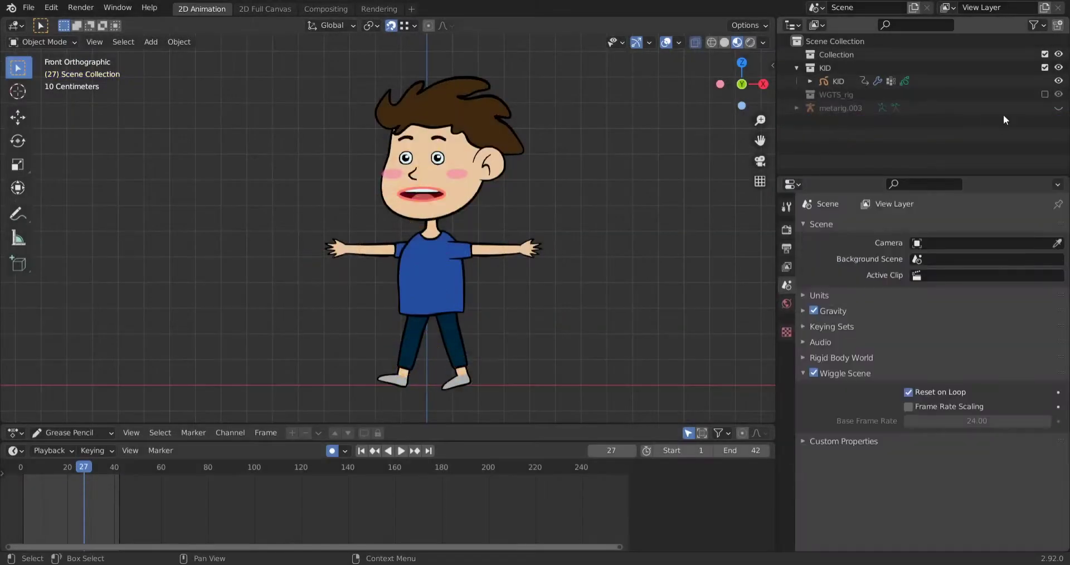
{"action": "left_click", "coordinate": [1044, 95]}
{"action": "left_click", "coordinate": [856, 106]}
{"action": "scroll", "coordinate": [859, 110], "scroll_direction": "down", "scroll_amount": 5}
{"action": "scroll", "coordinate": [860, 112], "scroll_direction": "down", "scroll_amount": 10}
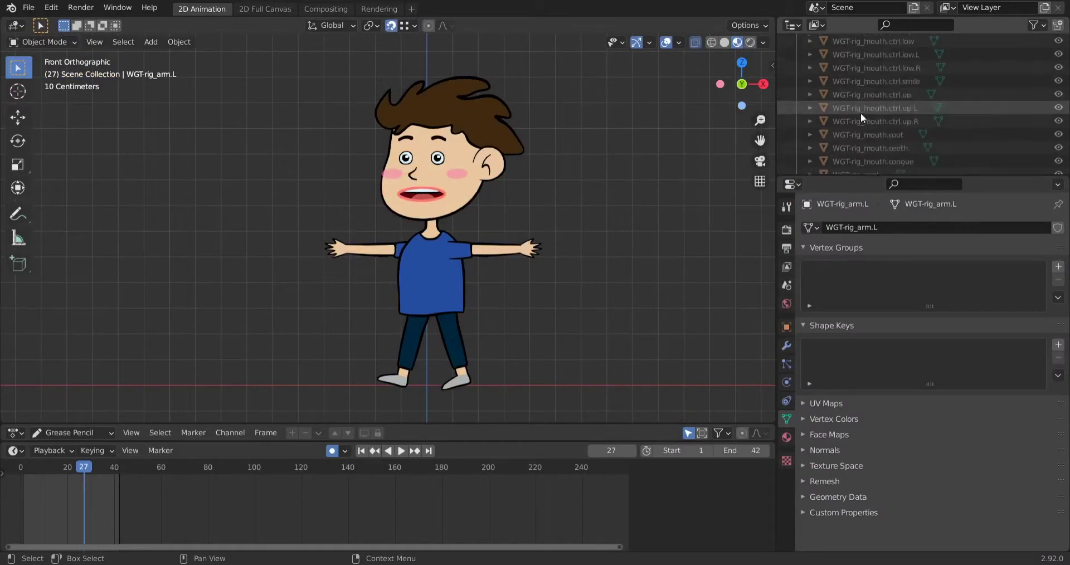
{"action": "left_click", "coordinate": [859, 143], "text": "shift"}
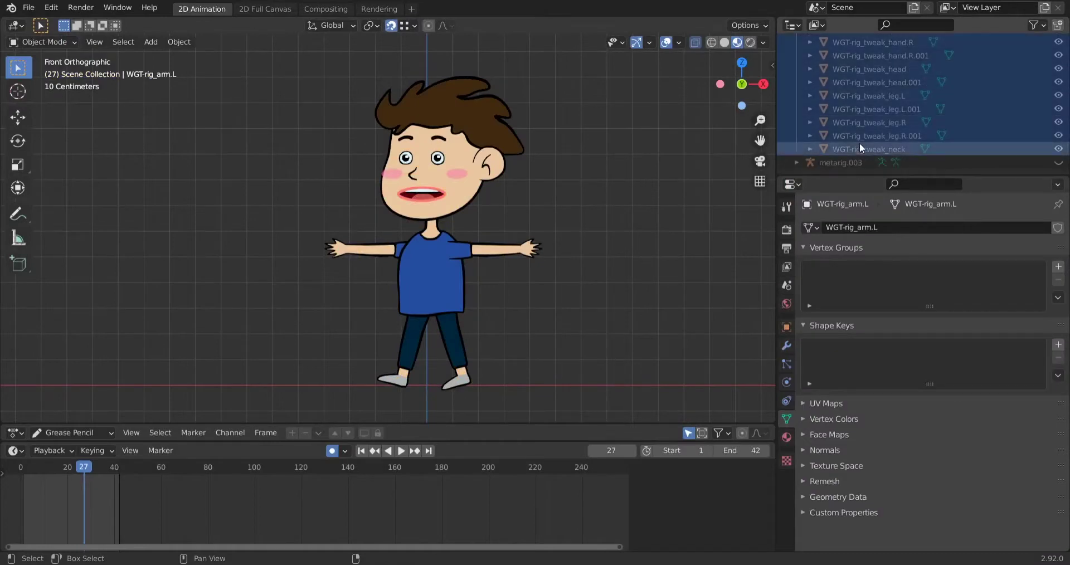
{"action": "key", "text": "Delete"}
{"action": "left_click", "coordinate": [842, 95]}
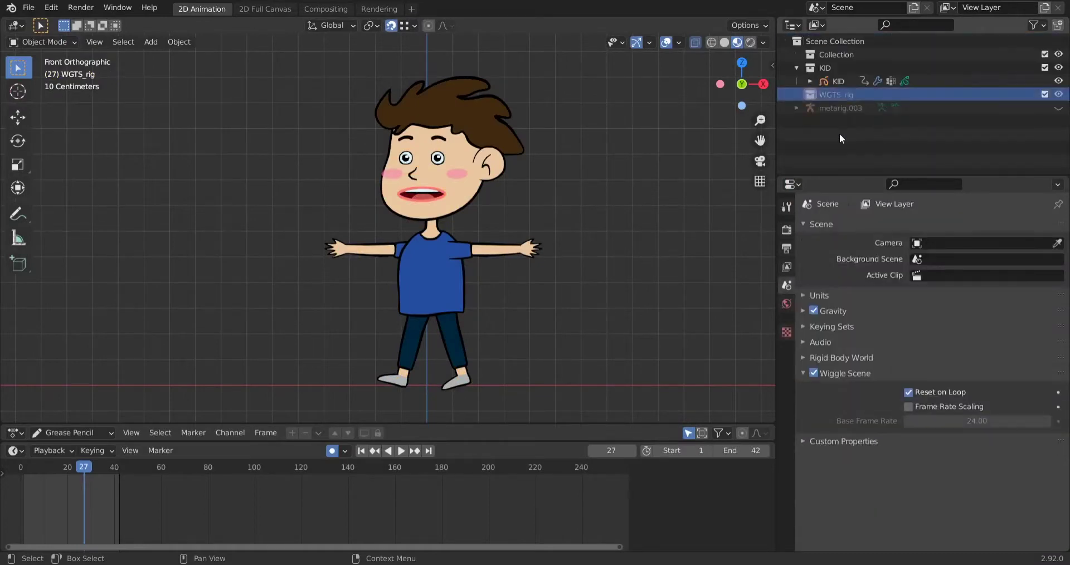
{"action": "key", "text": "Delete"}
Put metarig.003 in Pose Mode and set the upper left leg bone's Rigify type to basic.copy_chain.
{"action": "scroll", "coordinate": [246, 248], "scroll_direction": "down", "scroll_amount": 3}
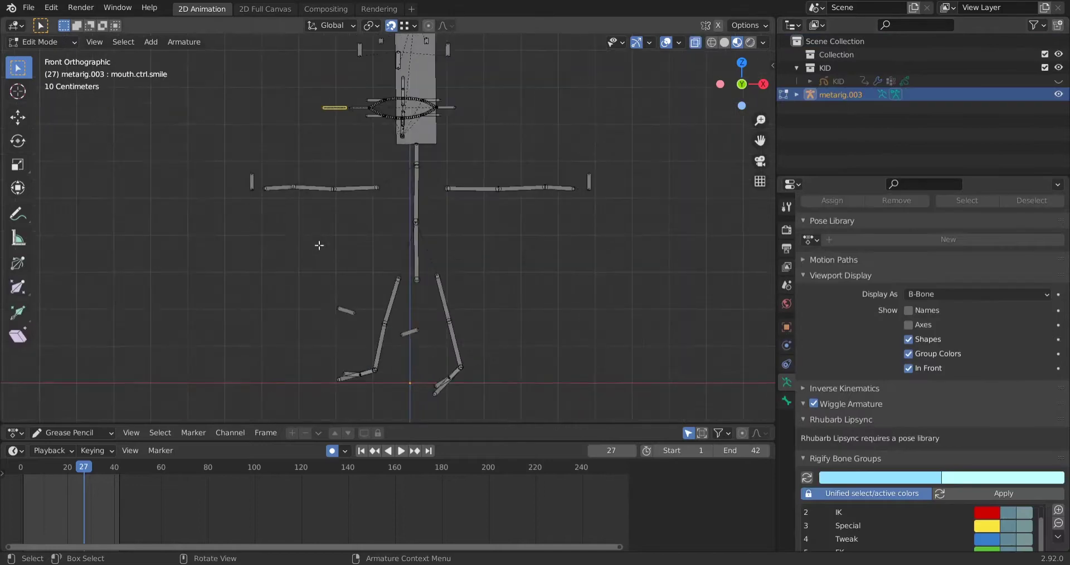
{"action": "middle_click_drag", "start_coordinate": [569, 295], "coordinate": [584, 275], "text": "shift"}
{"action": "scroll", "coordinate": [622, 173], "scroll_direction": "up", "scroll_amount": 1}
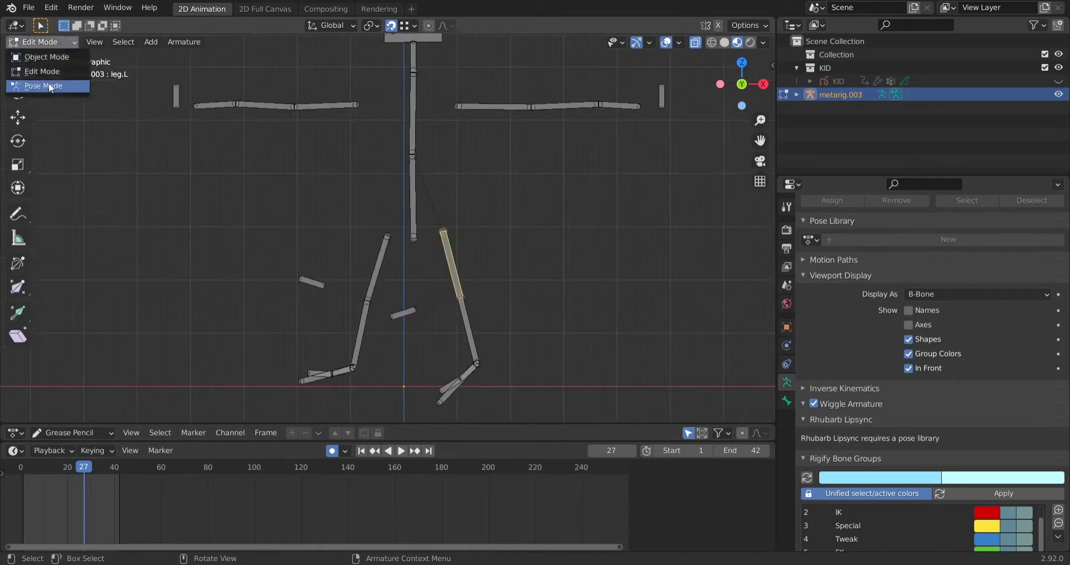
{"action": "left_click", "coordinate": [48, 82]}
{"action": "scroll", "coordinate": [930, 362], "scroll_direction": "down", "scroll_amount": 3}
{"action": "left_click", "coordinate": [787, 400]}
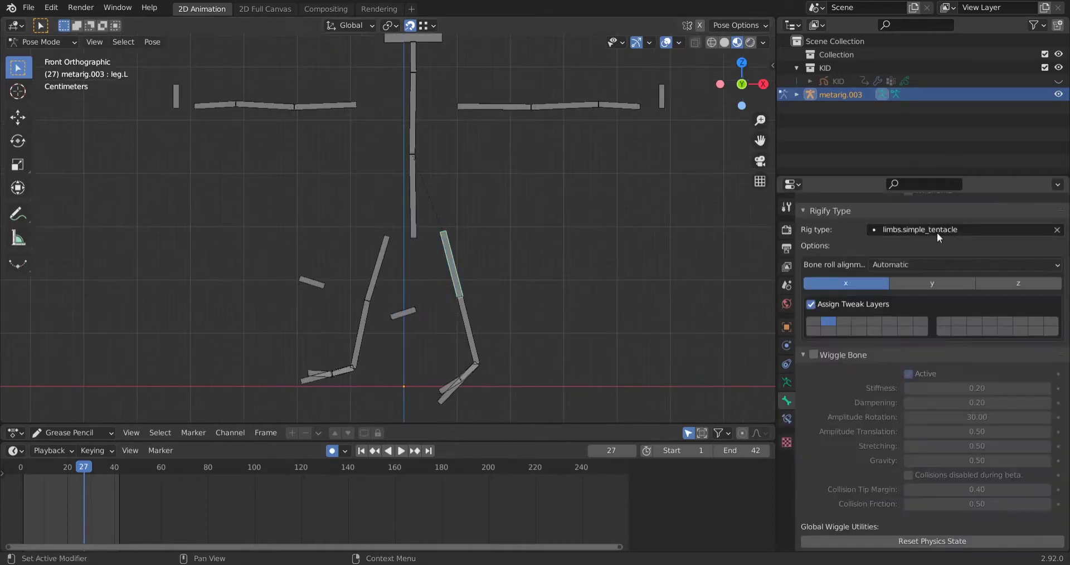
{"action": "scroll", "coordinate": [515, 245], "scroll_direction": "up", "scroll_amount": 4}
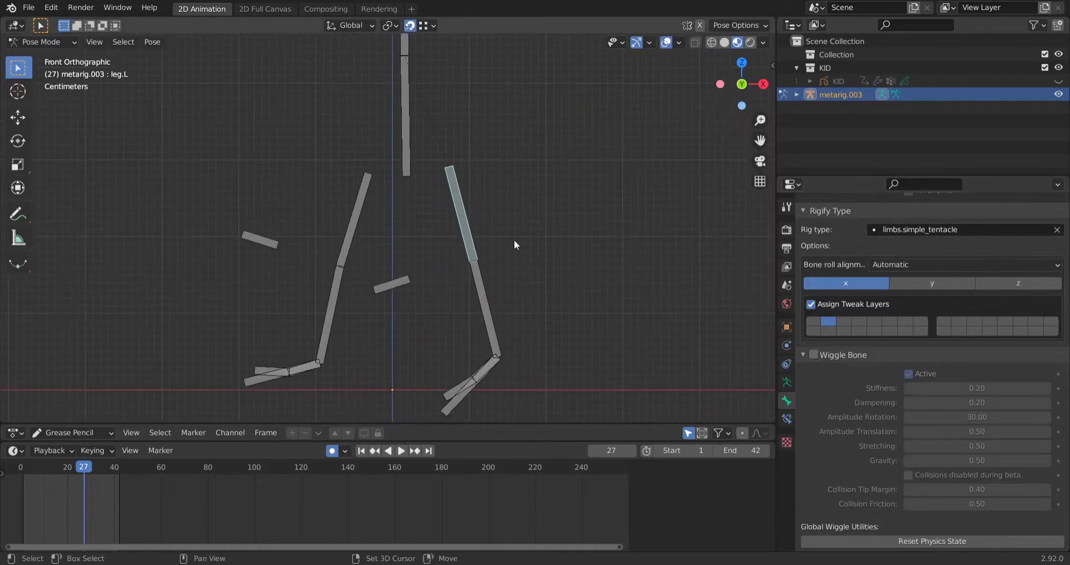
{"action": "scroll", "coordinate": [482, 234], "scroll_direction": "down", "scroll_amount": 3}
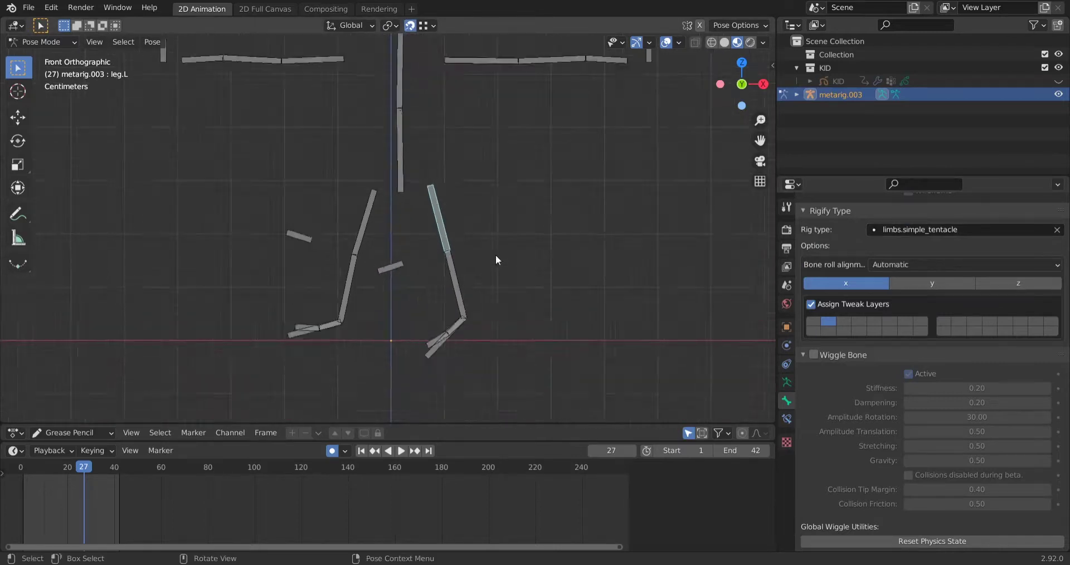
{"action": "left_click", "coordinate": [784, 62]}
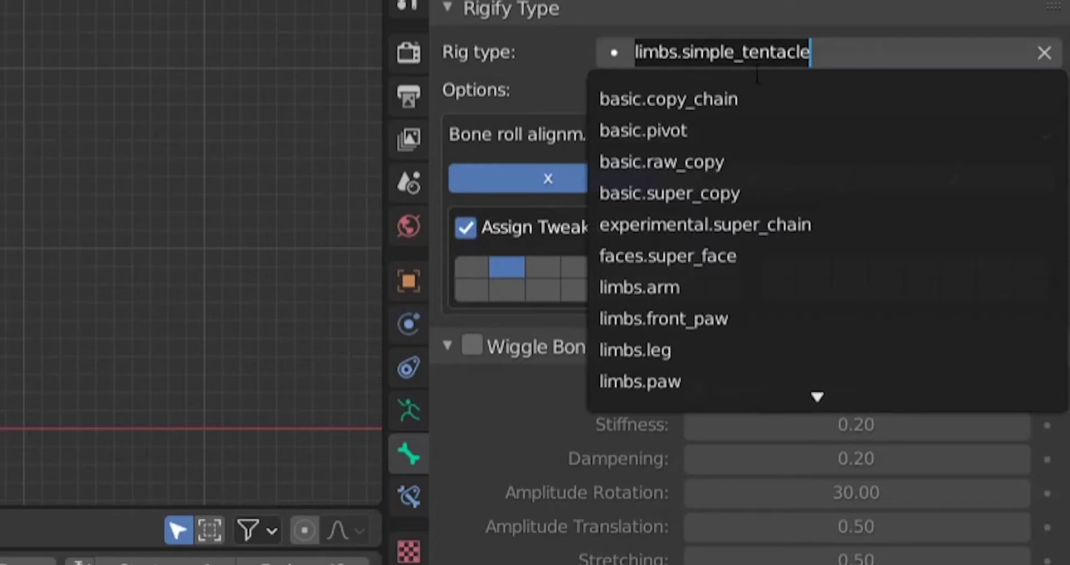
{"action": "type", "text": "chai"}
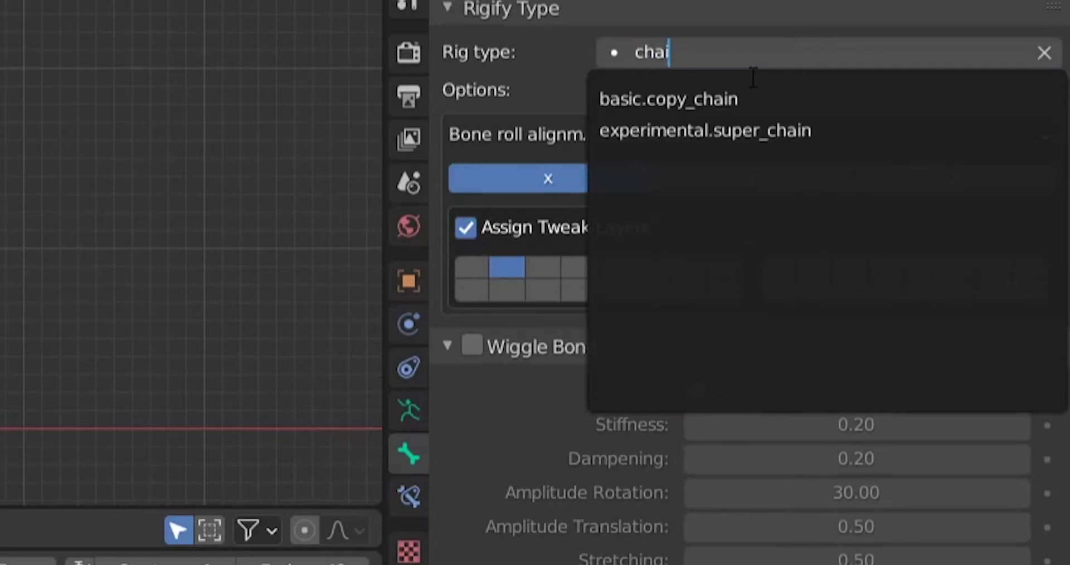
{"action": "left_click", "coordinate": [671, 100]}
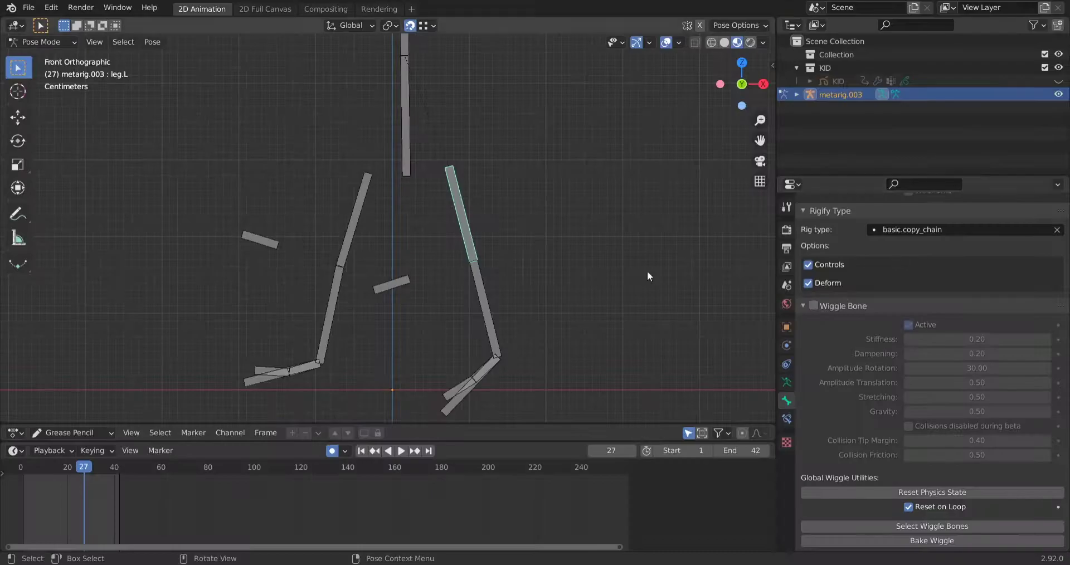
Set the Rigify type of the upper right leg bone to basic.copy_chain.
{"action": "left_click", "coordinate": [353, 222]}
{"action": "left_click", "coordinate": [978, 233]}
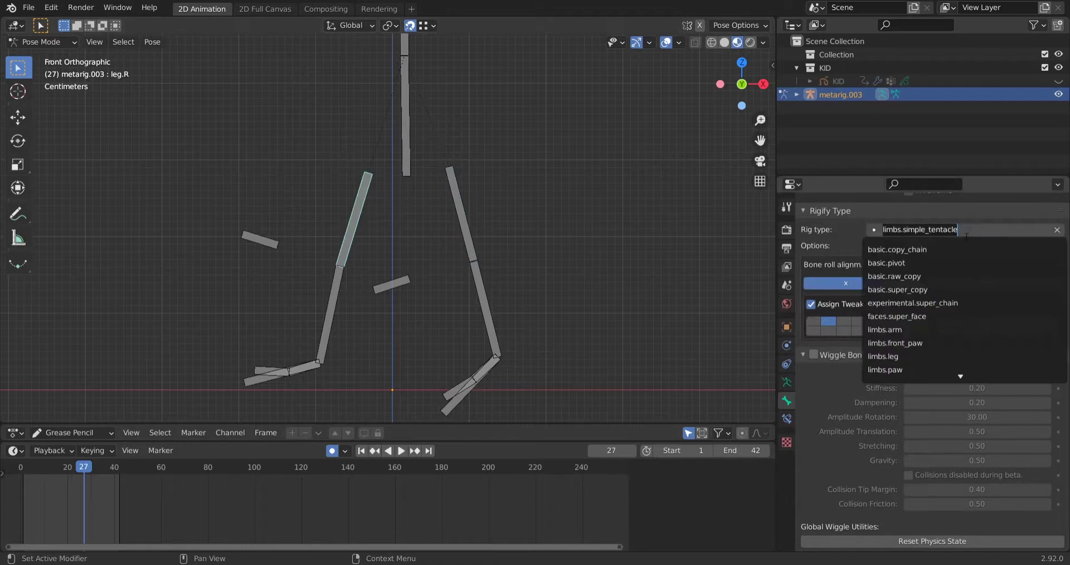
{"action": "type", "text": "ba"}
{"action": "key", "text": "BackSpace"}
{"action": "key", "text": "BackSpace"}
{"action": "type", "text": "copy"}
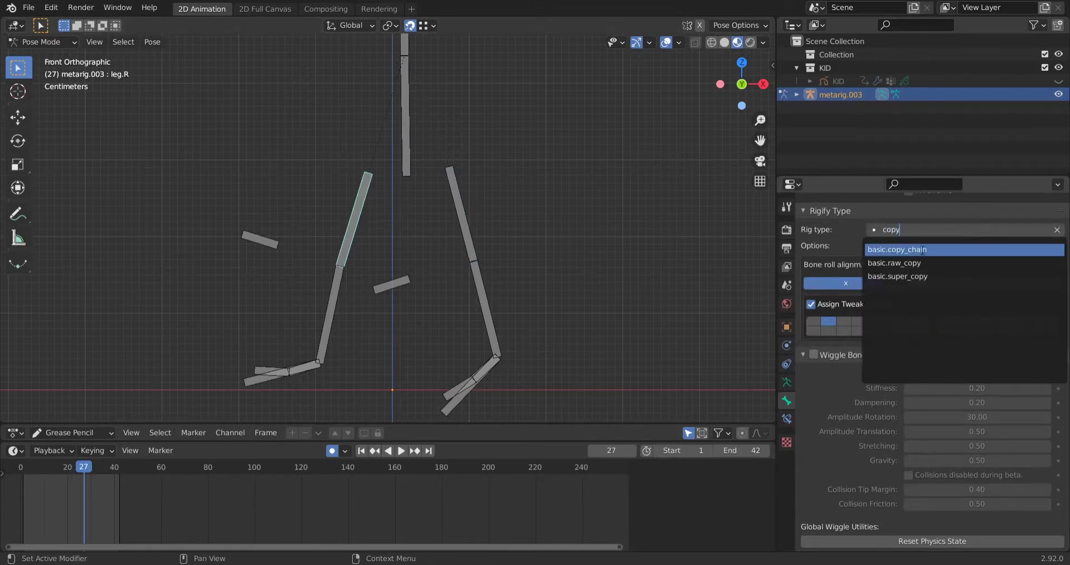
{"action": "left_click", "coordinate": [923, 250]}
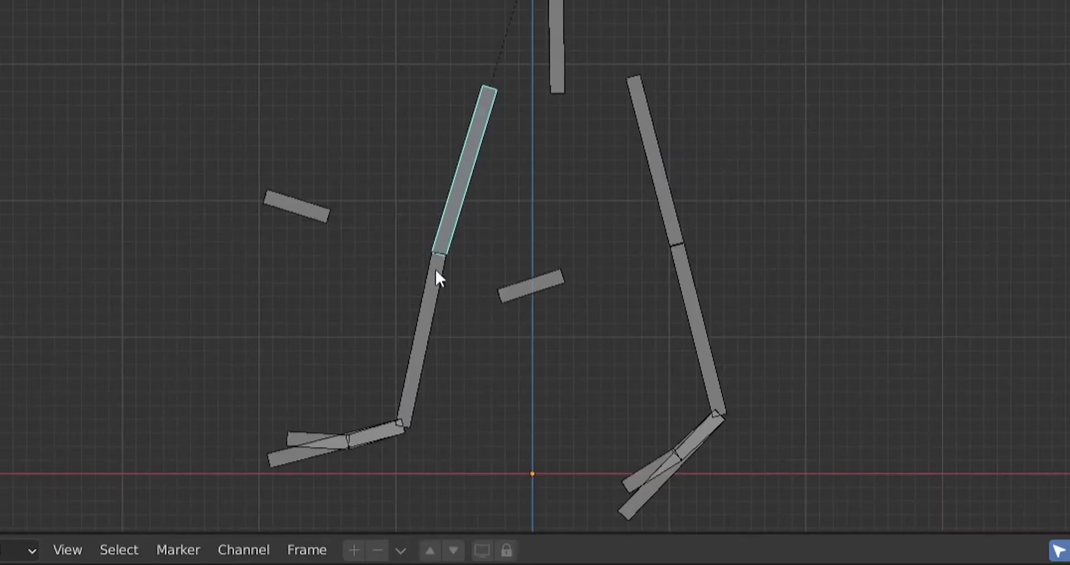
Turn off the Controls option in the Rigify settings of the upper right leg bone.
{"action": "left_click", "coordinate": [284, 459]}
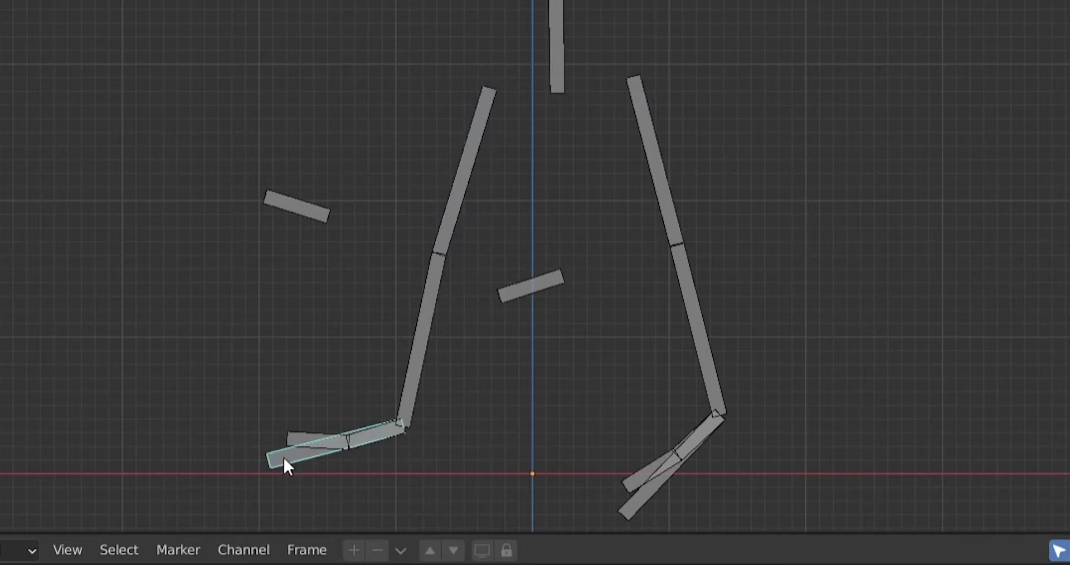
{"action": "left_click", "coordinate": [450, 203]}
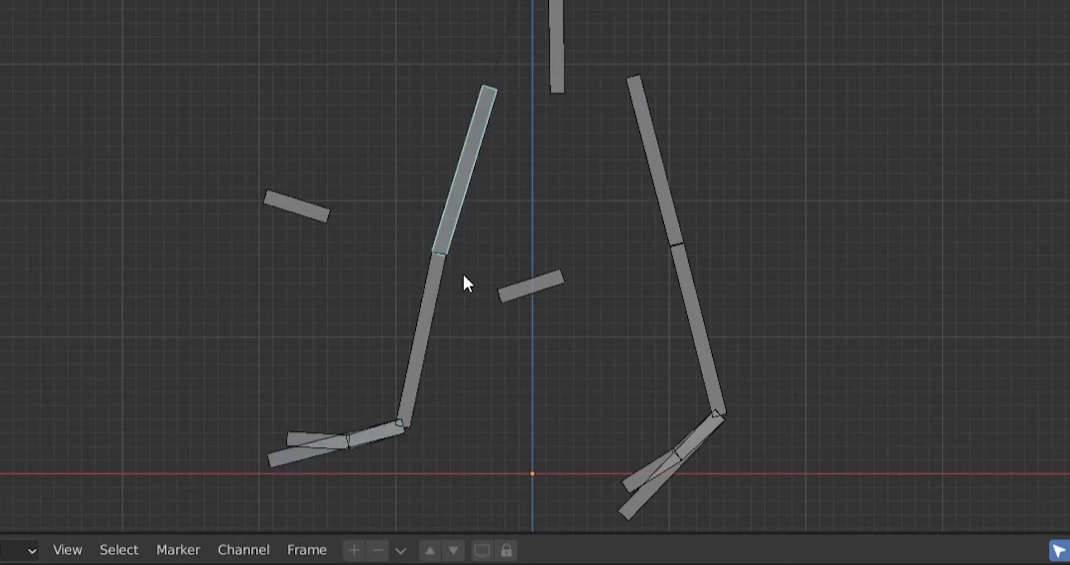
{"action": "left_click", "coordinate": [294, 465]}
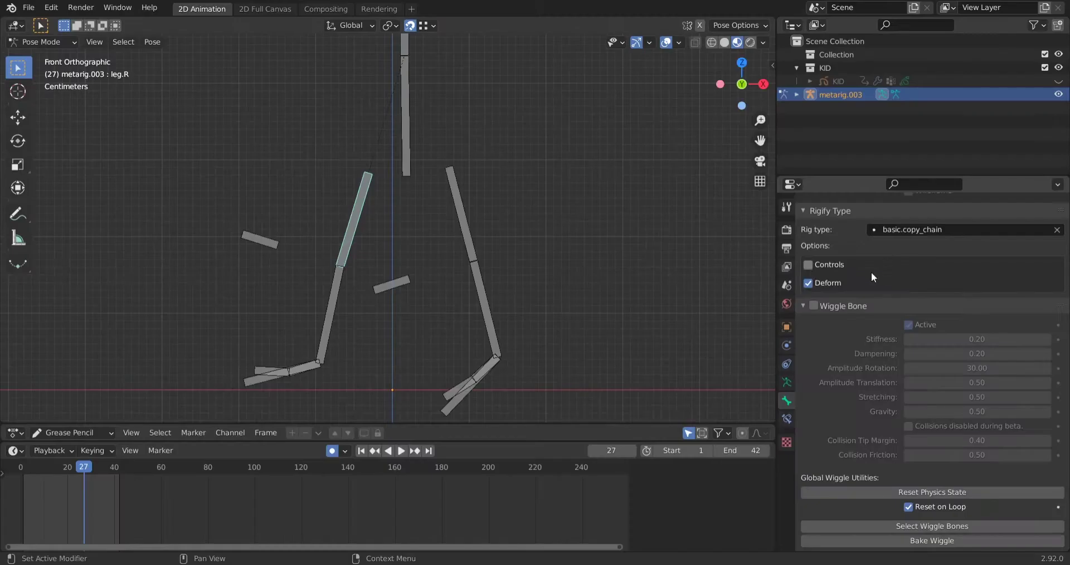
Set Bendy Bones Segments to 5 on both the left and the right upper leg bones.
{"action": "left_click", "coordinate": [482, 254]}
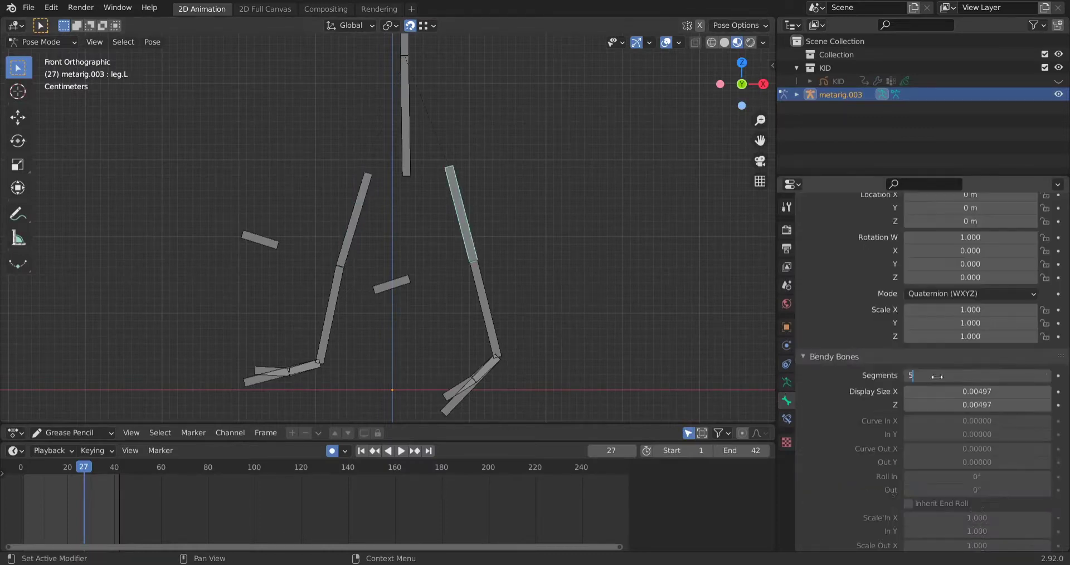
{"action": "key", "text": "Return"}
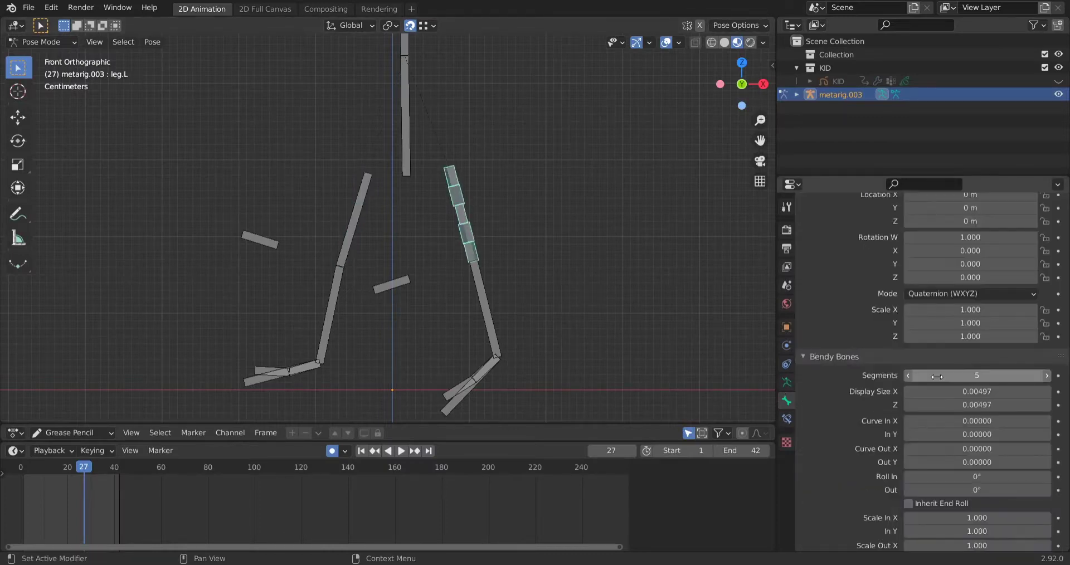
{"action": "left_click", "coordinate": [357, 222]}
{"action": "left_click", "coordinate": [959, 375]}
{"action": "type", "text": "5"}
{"action": "key", "text": "Return"}
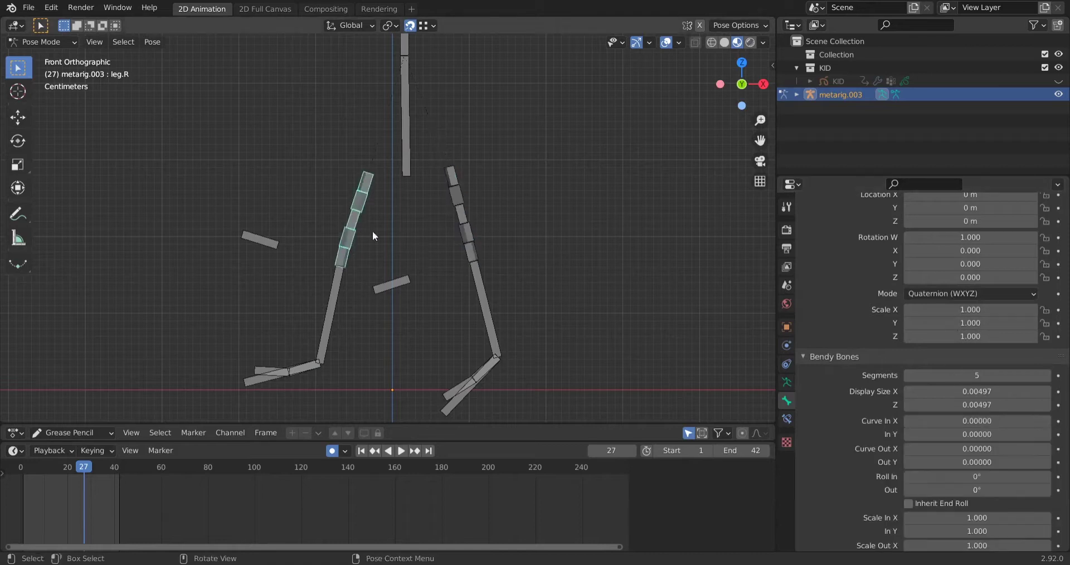
Give the lower left leg bone the same Bendy Bones Segments value of 5.
{"action": "scroll", "coordinate": [600, 309], "scroll_direction": "up", "scroll_amount": 2}
{"action": "left_click", "coordinate": [528, 337]}
{"action": "key", "text": "ctrl+v"}
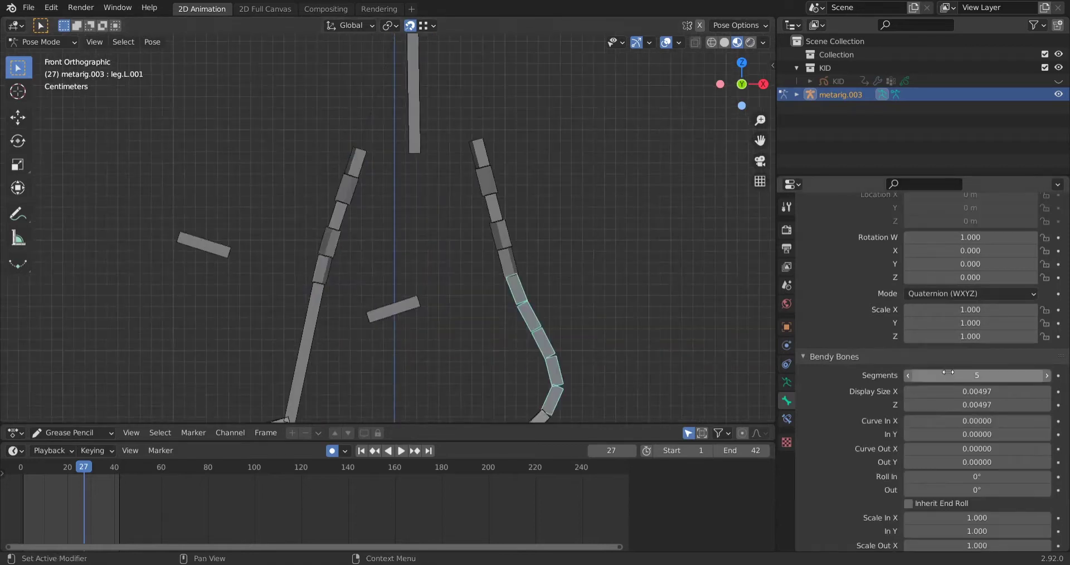
Examine the curvature and orientation of the left leg's bendy bone segments from close up and from other angles.
{"action": "scroll", "coordinate": [646, 367], "scroll_direction": "up", "scroll_amount": 1}
{"action": "middle_click_drag", "start_coordinate": [515, 411], "coordinate": [398, 244], "text": "shift"}
{"action": "scroll", "coordinate": [399, 243], "scroll_direction": "up", "scroll_amount": 2}
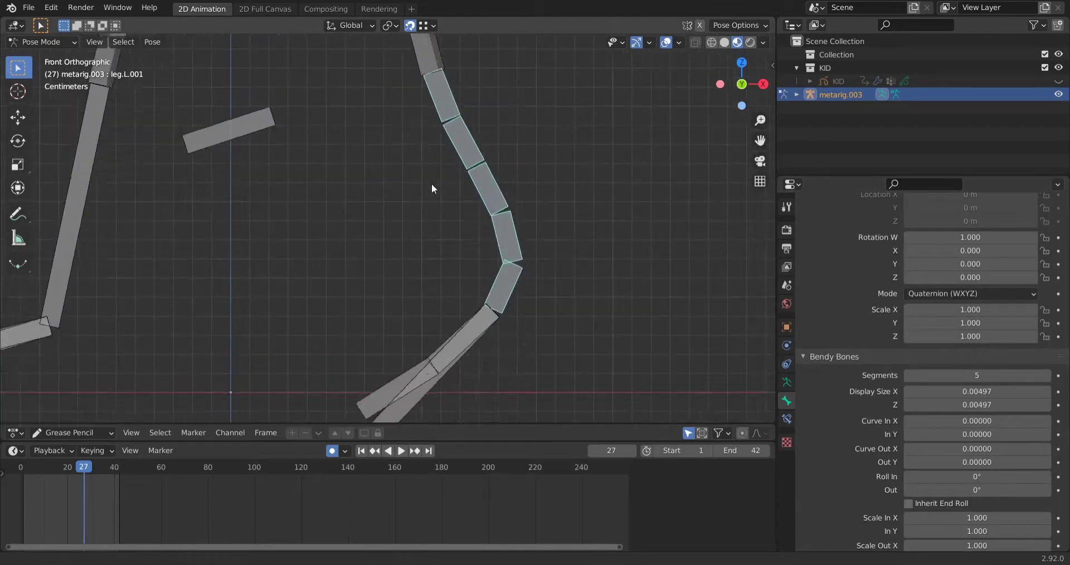
{"action": "middle_click_drag", "start_coordinate": [462, 51], "coordinate": [475, 146], "text": "shift"}
{"action": "middle_click_drag", "start_coordinate": [377, 189], "coordinate": [422, 364], "text": "shift"}
{"action": "middle_click_drag", "start_coordinate": [531, 233], "coordinate": [500, 250]}
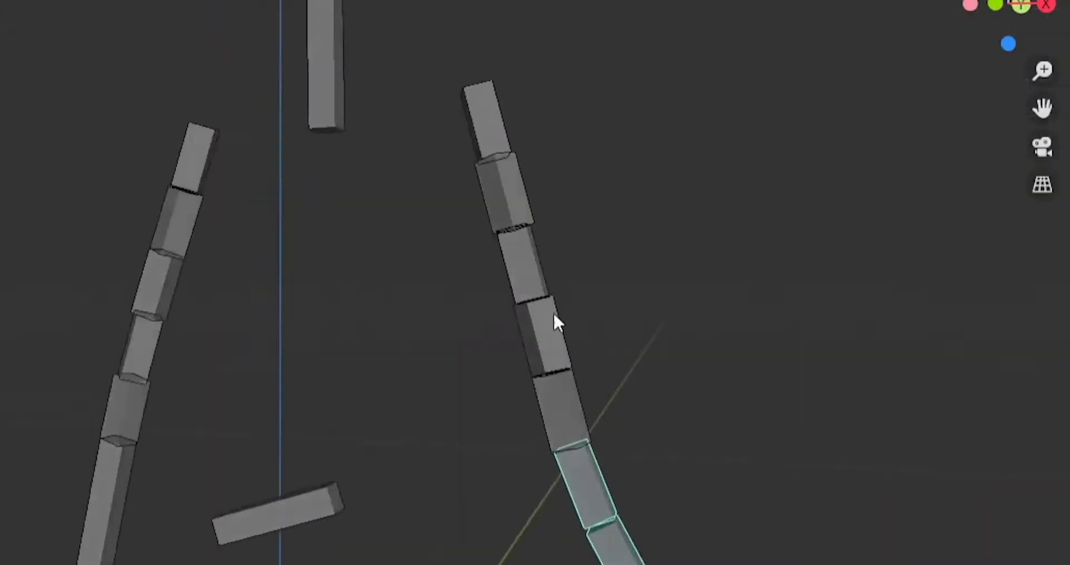
{"action": "mouse_move", "coordinate": [554, 315]}
{"action": "middle_mouse_down"}
{"action": "mouse_move", "coordinate": [318, 351]}
{"action": "mouse_move", "coordinate": [539, 317]}
{"action": "middle_mouse_up"}
{"action": "key", "text": "KP_1"}
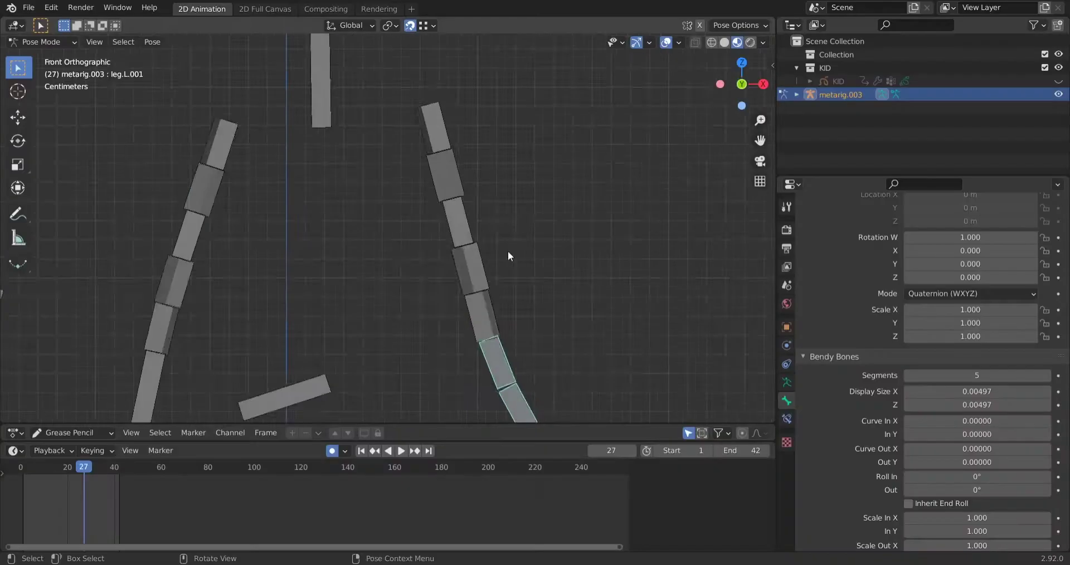
{"action": "scroll", "coordinate": [507, 251], "scroll_direction": "down", "scroll_amount": 3}
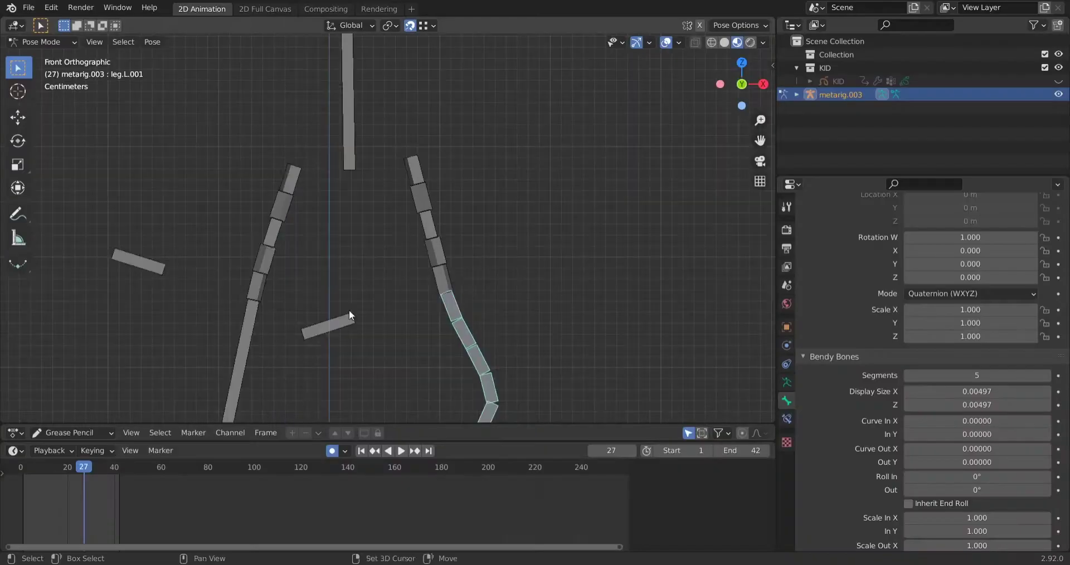
{"action": "middle_click_drag", "start_coordinate": [349, 310], "coordinate": [461, 222], "text": "shift"}
In Edit Mode, set the upper left leg bone's roll to -15° so its segments face the front view flat.
{"action": "left_click", "coordinate": [43, 45]}
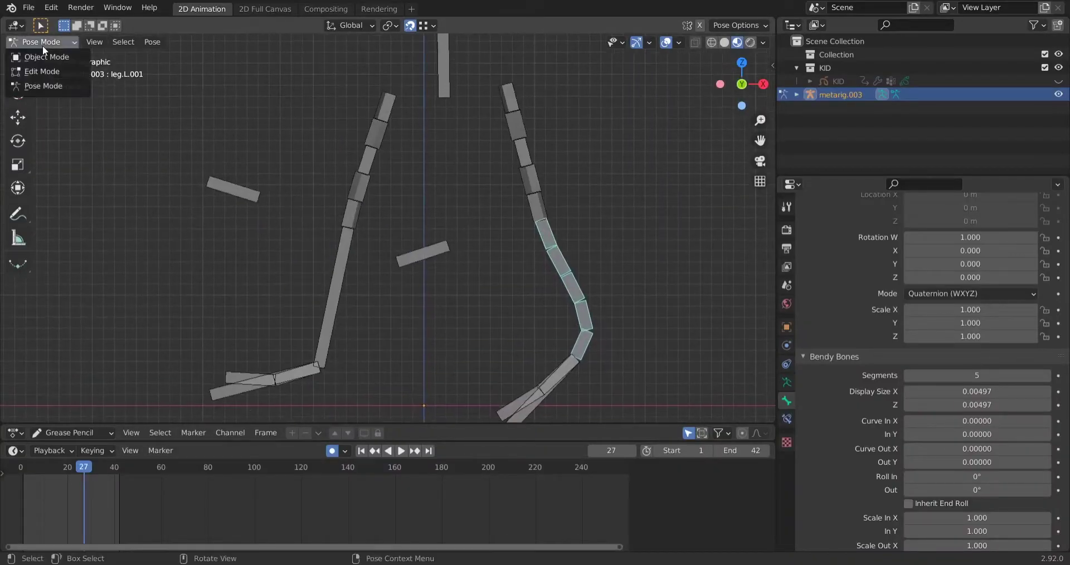
{"action": "left_click", "coordinate": [34, 66]}
{"action": "scroll", "coordinate": [550, 159], "scroll_direction": "up", "scroll_amount": 2}
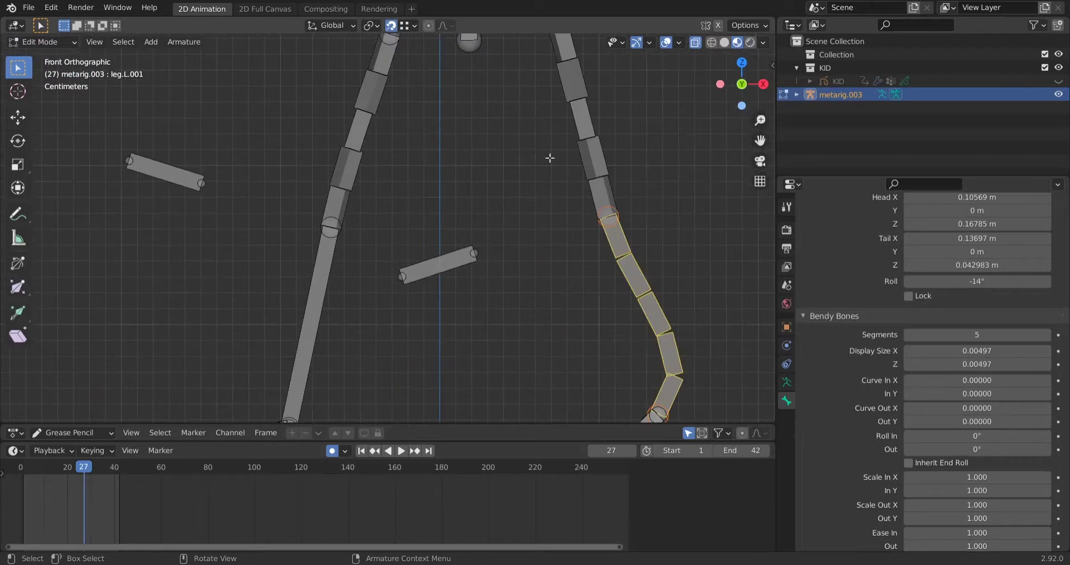
{"action": "left_click", "coordinate": [593, 133]}
{"action": "scroll", "coordinate": [616, 134], "scroll_direction": "up", "scroll_amount": 3}
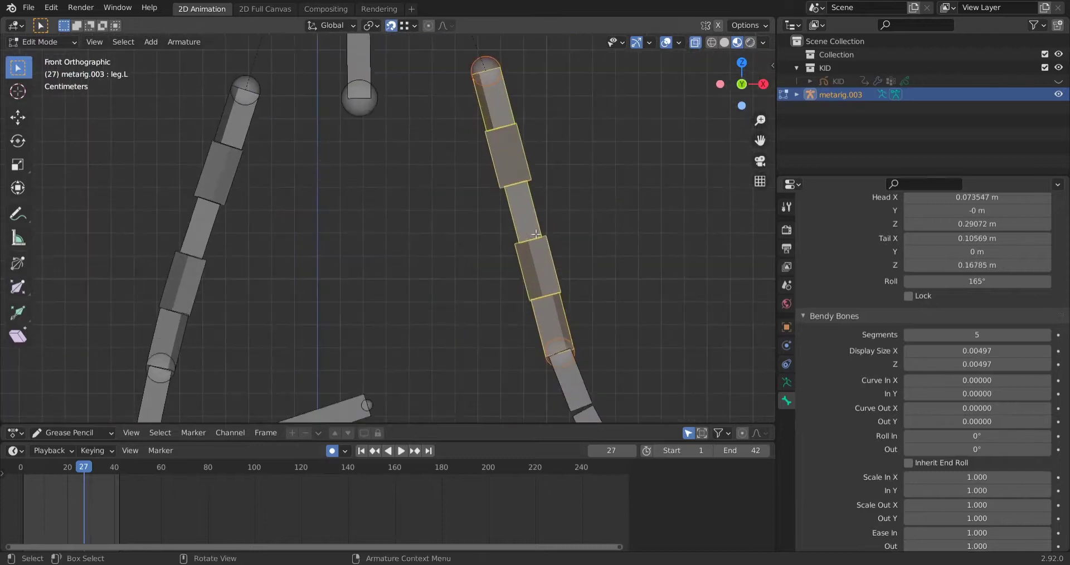
{"action": "key", "text": "n"}
{"action": "middle_click_drag", "start_coordinate": [554, 205], "coordinate": [504, 214], "text": "shift"}
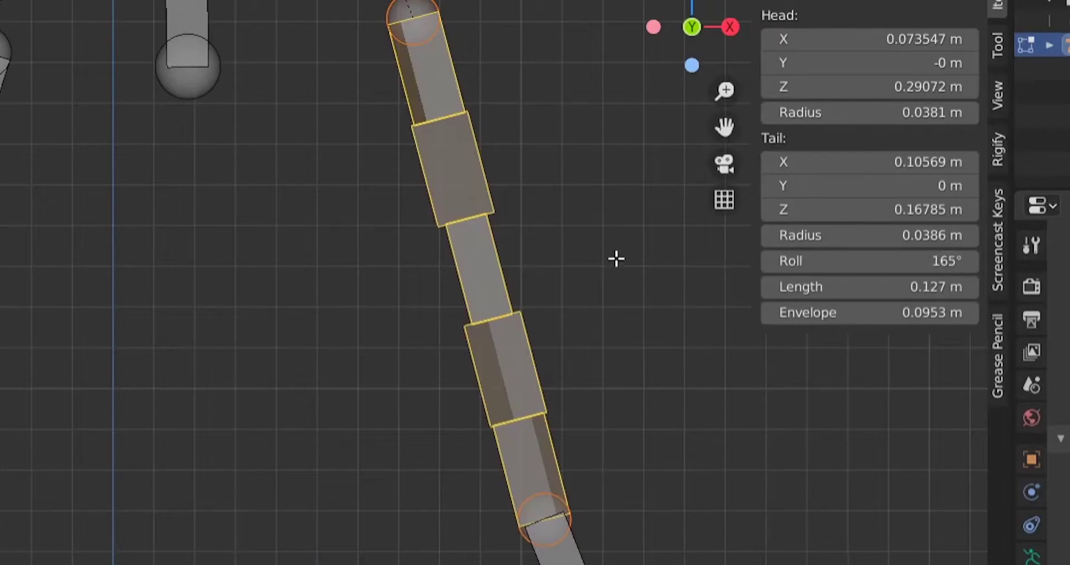
{"action": "scroll", "coordinate": [616, 258], "scroll_direction": "up", "scroll_amount": 2}
{"action": "left_click_drag", "start_coordinate": [925, 262], "coordinate": [763, 262]}
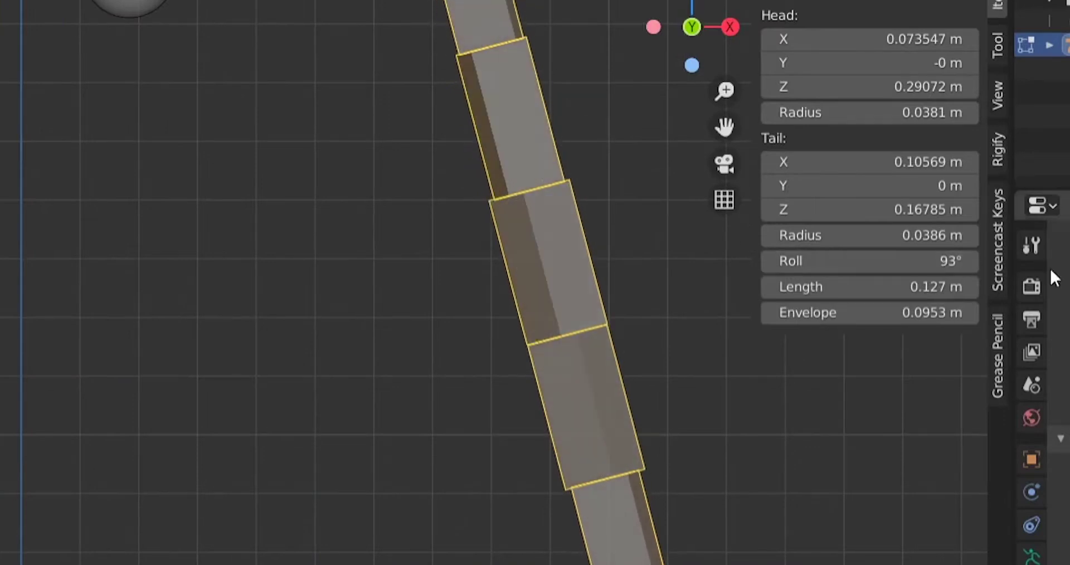
{"action": "left_click_drag", "start_coordinate": [929, 259], "coordinate": [750, 260]}
{"action": "scroll", "coordinate": [436, 301], "scroll_direction": "up", "scroll_amount": 4}
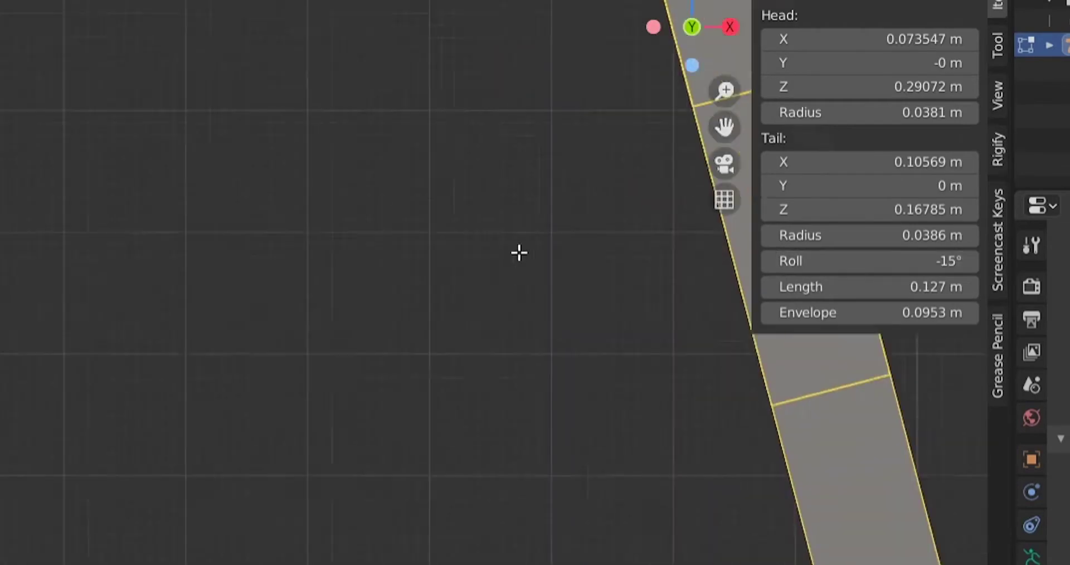
{"action": "middle_click_drag", "start_coordinate": [586, 243], "coordinate": [152, 383], "text": "shift"}
{"action": "left_click_drag", "start_coordinate": [936, 260], "coordinate": [933, 260]}
{"action": "left_click_drag", "start_coordinate": [806, 261], "coordinate": [807, 261]}
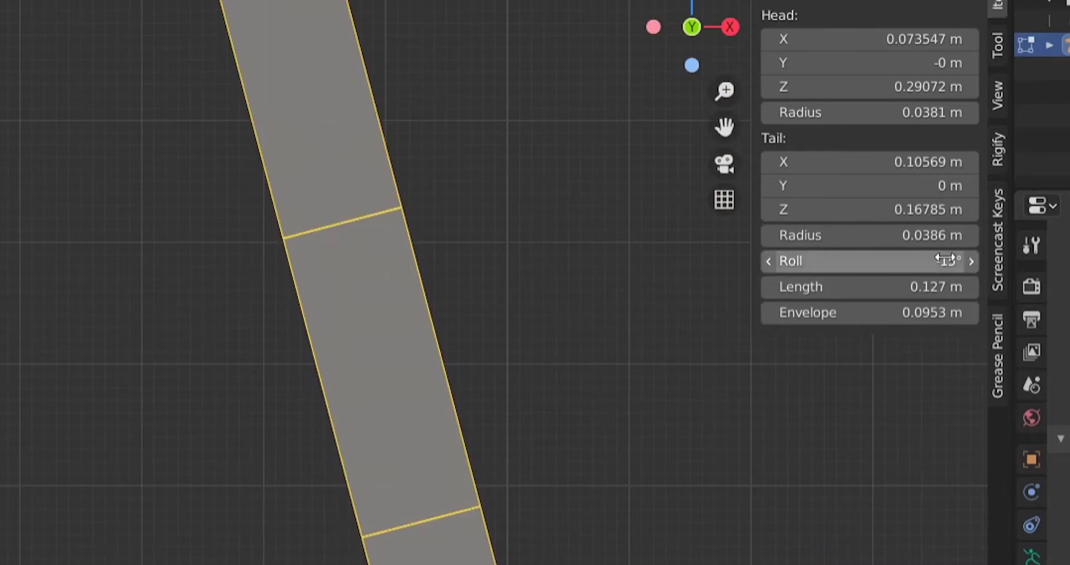
Set the upper right leg bone's roll to 17° so its segments face the front view flat.
{"action": "scroll", "coordinate": [159, 340], "scroll_direction": "down", "scroll_amount": 2}
{"action": "middle_click_drag", "start_coordinate": [1, 357], "coordinate": [720, 262], "text": "shift"}
{"action": "left_click", "coordinate": [462, 306]}
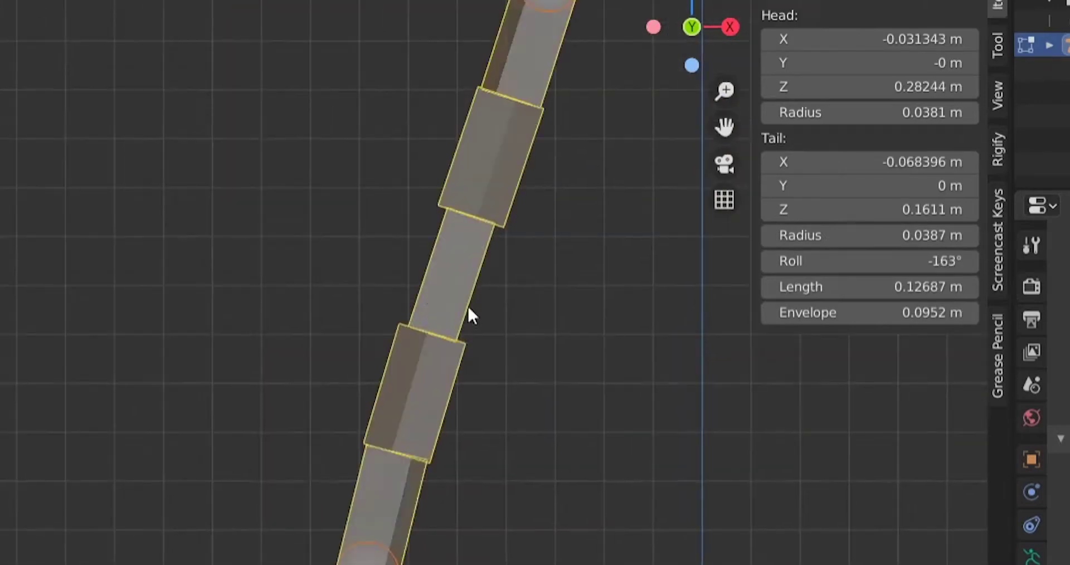
{"action": "scroll", "coordinate": [468, 308], "scroll_direction": "up", "scroll_amount": 4}
{"action": "middle_click_drag", "start_coordinate": [706, 366], "coordinate": [597, 299], "text": "shift"}
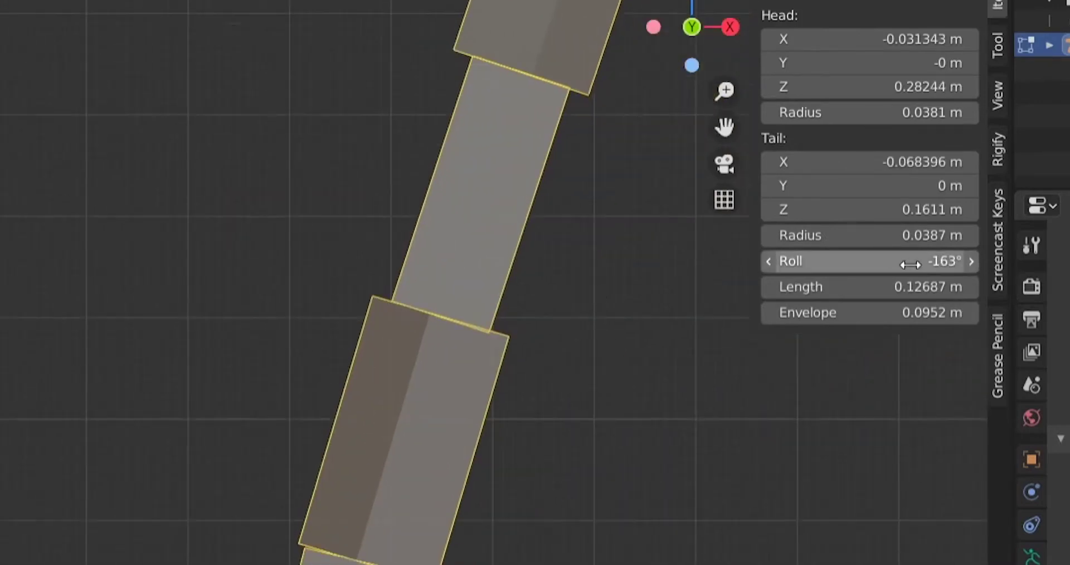
{"action": "left_click_drag", "start_coordinate": [900, 261], "coordinate": [1024, 261]}
{"action": "scroll", "coordinate": [549, 372], "scroll_direction": "down", "scroll_amount": 9}
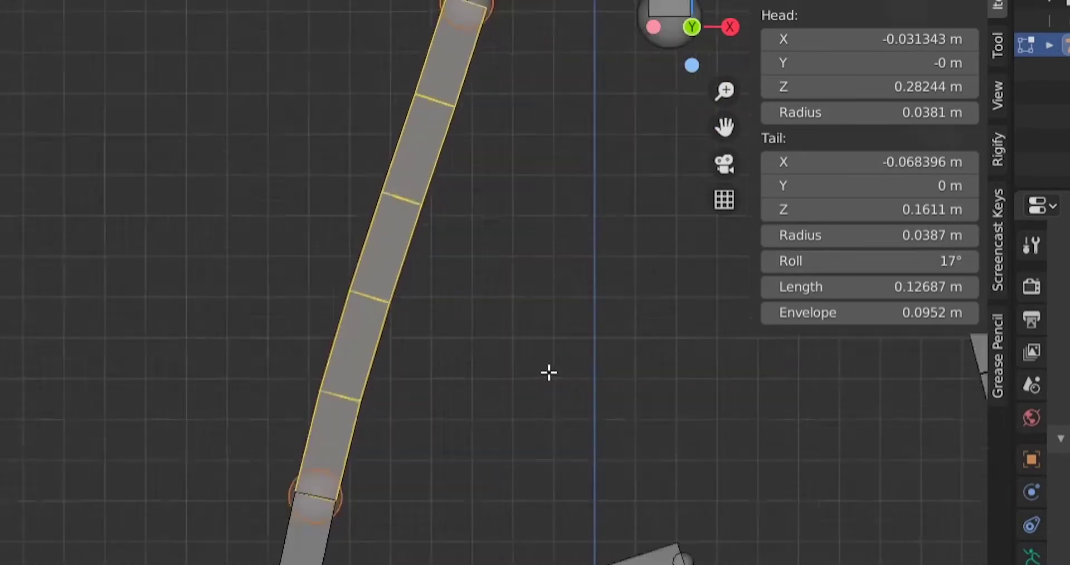
{"action": "middle_click_drag", "start_coordinate": [584, 513], "coordinate": [484, 300], "text": "shift"}
{"action": "scroll", "coordinate": [462, 312], "scroll_direction": "down", "scroll_amount": 4}
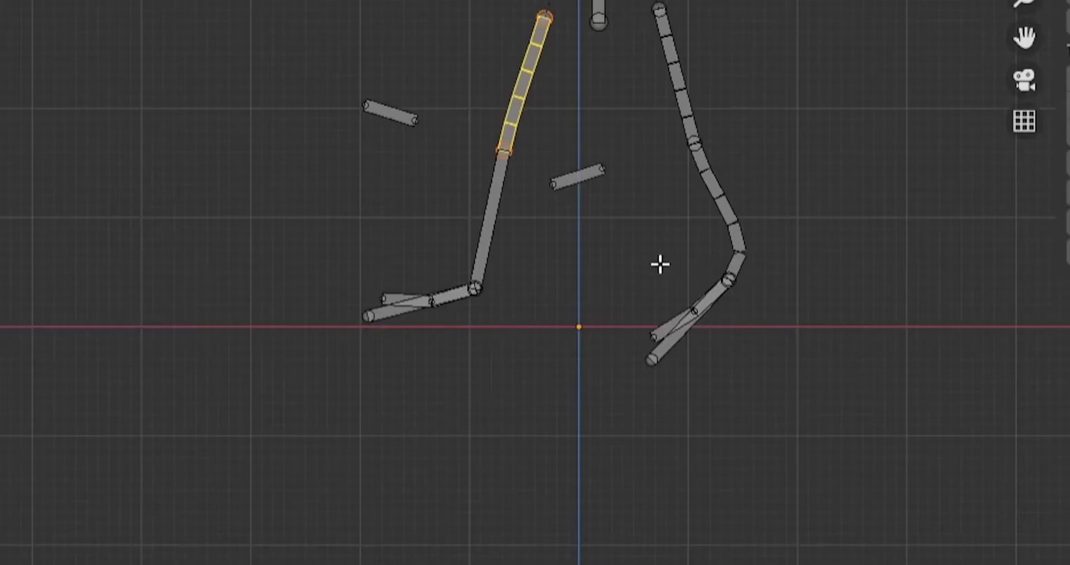
{"action": "scroll", "coordinate": [659, 265], "scroll_direction": "down", "scroll_amount": 2}
{"action": "middle_click_drag", "start_coordinate": [695, 67], "coordinate": [609, 301], "text": "shift"}
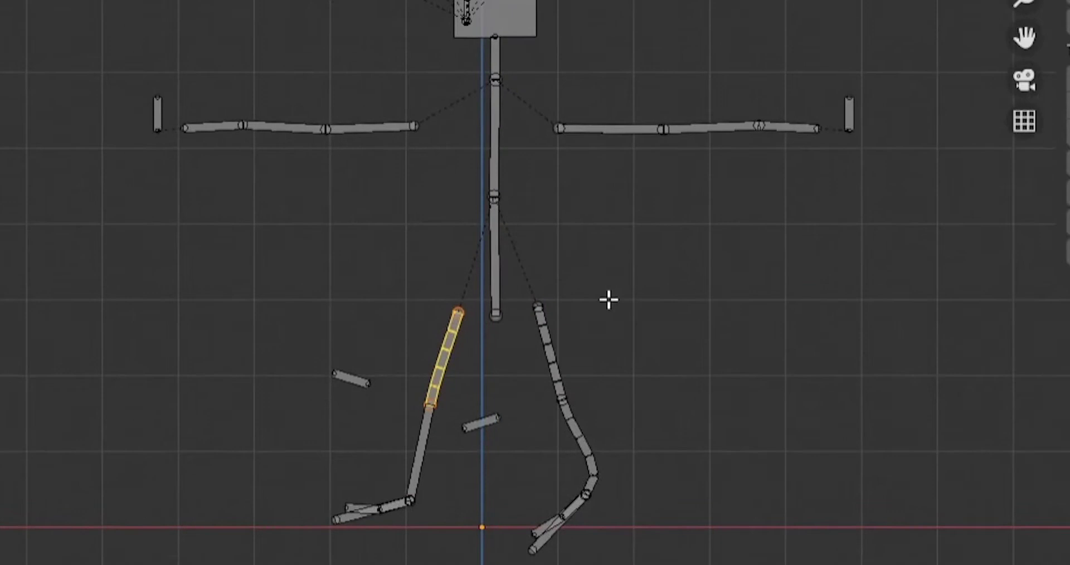
Copy the upper right leg bone's B-Bone Segments value to both body bones, both upper and lower arm bones, and the lower right leg bone.
{"action": "left_click", "coordinate": [495, 268]}
{"action": "left_click", "coordinate": [493, 157], "text": "shift"}
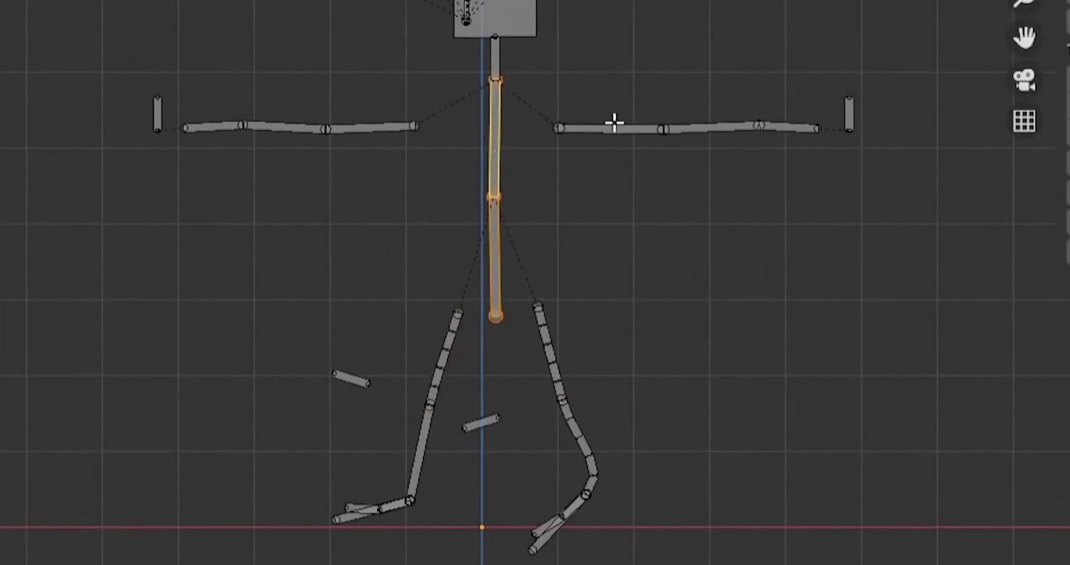
{"action": "left_click", "coordinate": [613, 128], "text": "shift"}
{"action": "left_click", "coordinate": [707, 127], "text": "shift"}
{"action": "left_click", "coordinate": [369, 129], "text": "shift"}
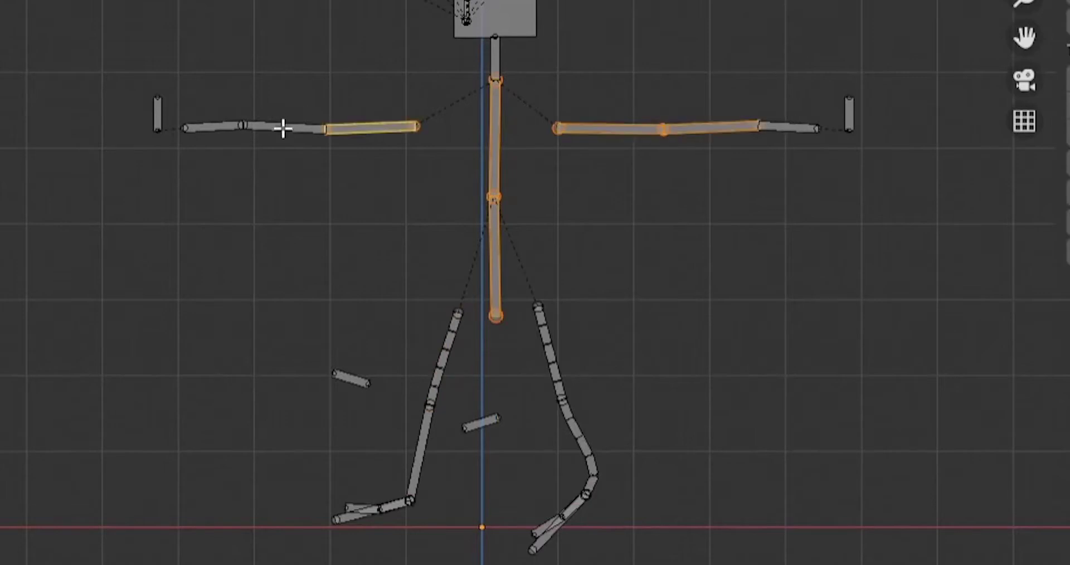
{"action": "left_click", "coordinate": [282, 127], "text": "shift"}
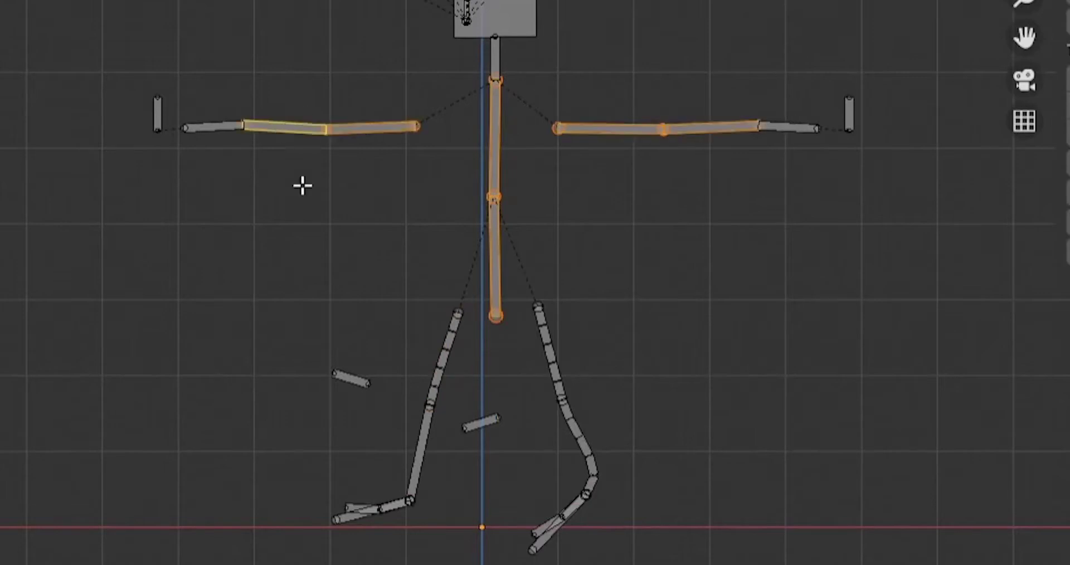
{"action": "left_click", "coordinate": [419, 446], "text": "shift"}
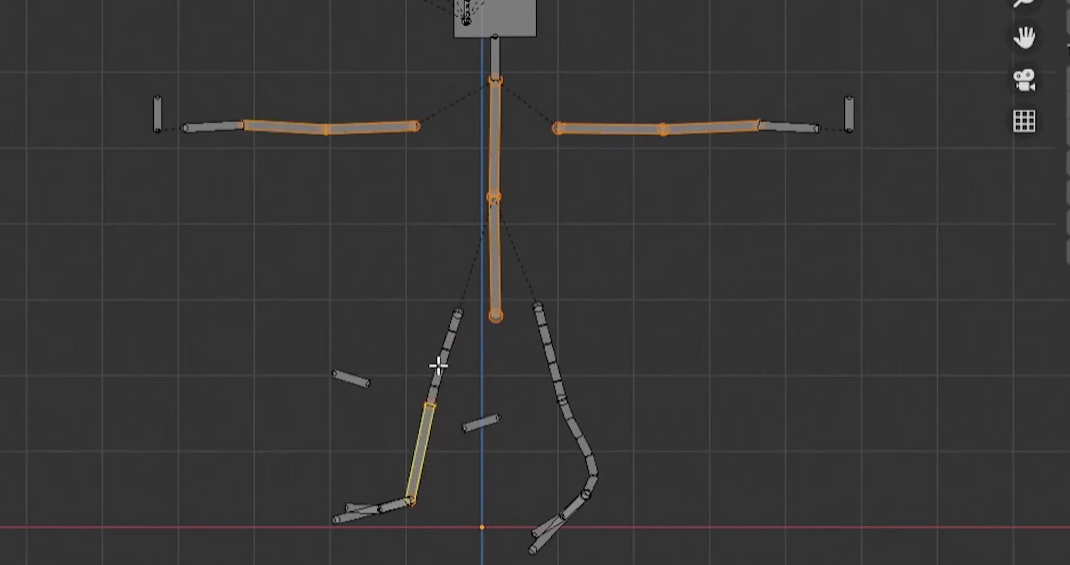
{"action": "left_click", "coordinate": [439, 365], "text": "shift"}
{"action": "right_click", "coordinate": [894, 283]}
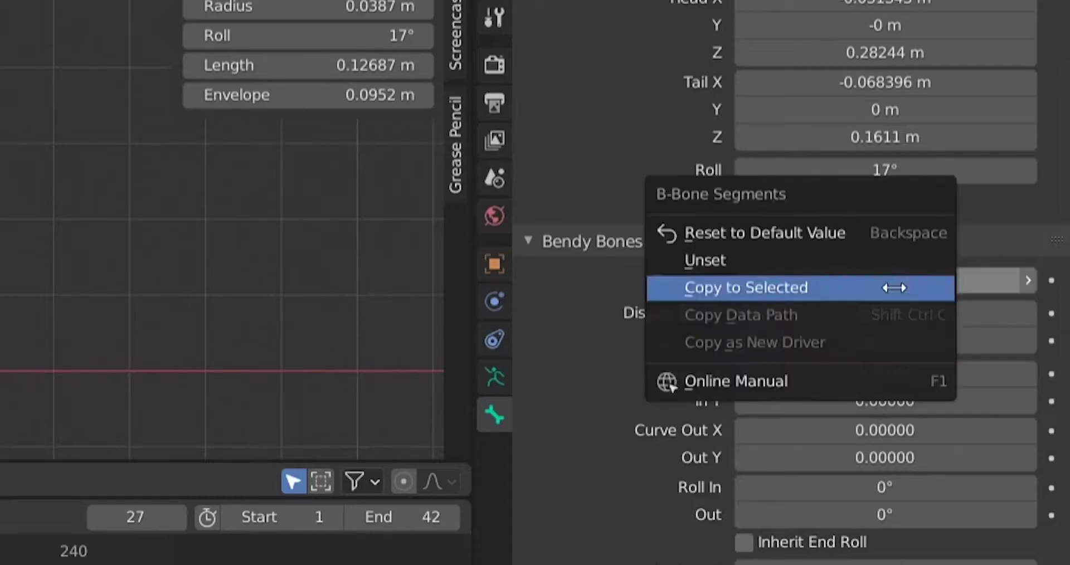
{"action": "left_click", "coordinate": [788, 289]}
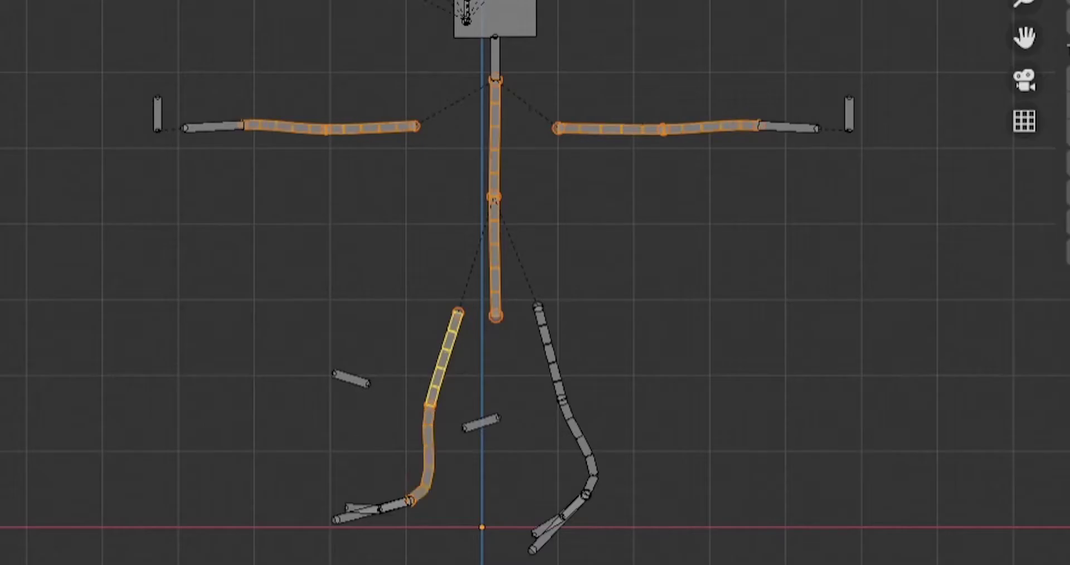
Hide the left and right leg IK bones that overlap the foot bones.
{"action": "scroll", "coordinate": [402, 542], "scroll_direction": "up", "scroll_amount": 6}
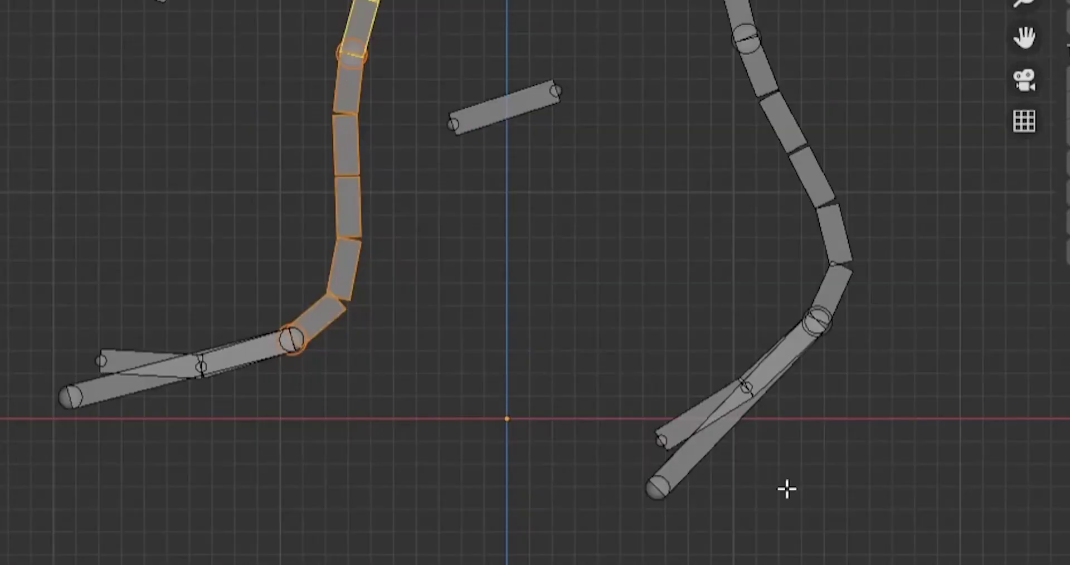
{"action": "left_click", "coordinate": [768, 389]}
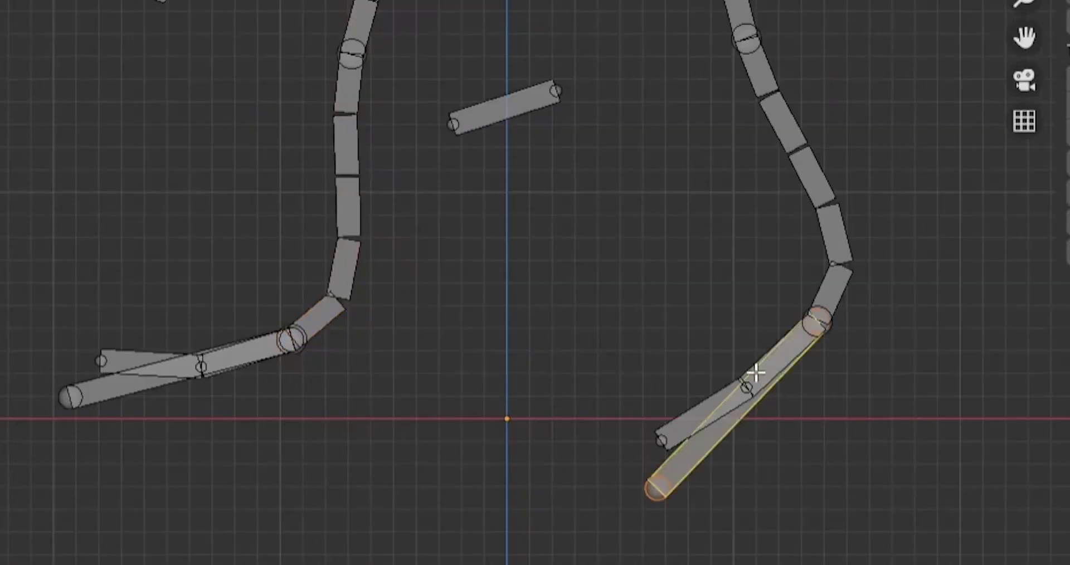
{"action": "left_click", "coordinate": [754, 375]}
{"action": "left_click", "coordinate": [708, 478]}
{"action": "key", "text": "Delete"}
{"action": "left_click", "coordinate": [119, 392]}
{"action": "key", "text": "Delete"}
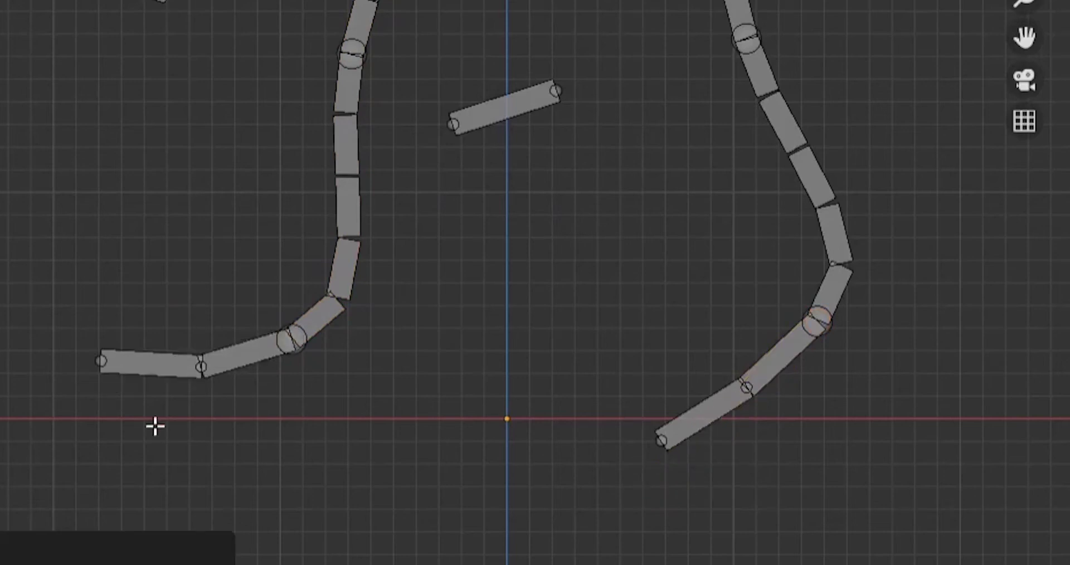
Give the right foot bone 2 bendy bone segments and copy the Segments value to the toe bones and the left foot bone.
{"action": "left_click", "coordinate": [234, 361]}
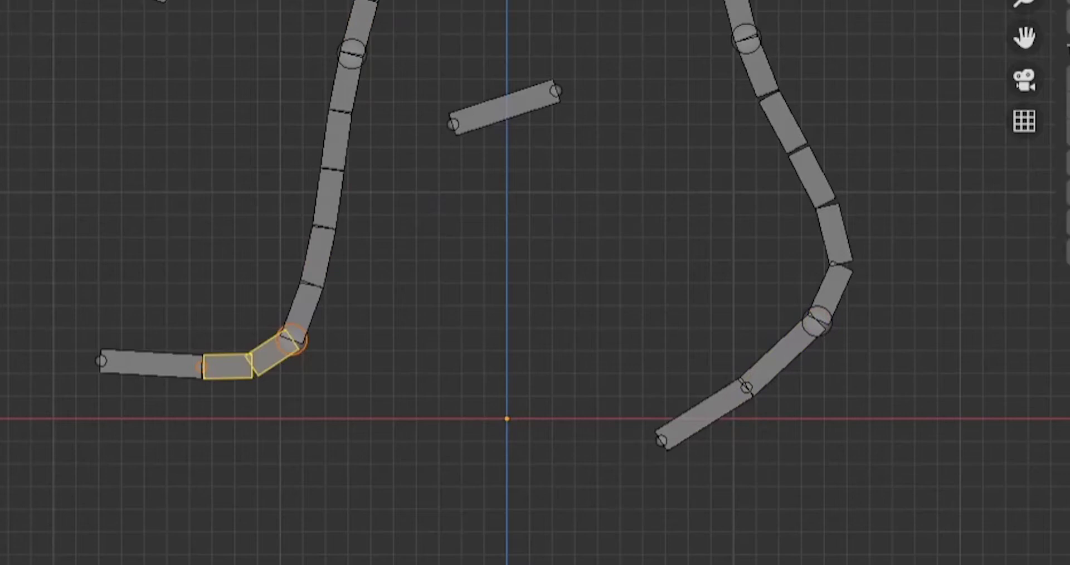
{"action": "left_click", "coordinate": [771, 369]}
{"action": "left_click", "coordinate": [693, 413], "text": "shift"}
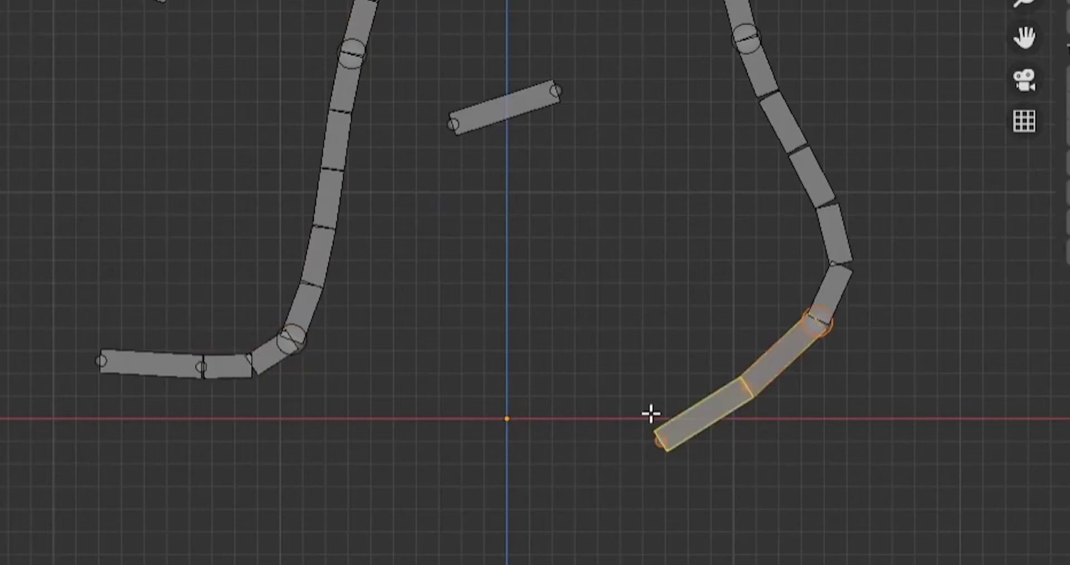
{"action": "left_click", "coordinate": [163, 369], "text": "shift"}
{"action": "left_click", "coordinate": [240, 373], "text": "shift"}
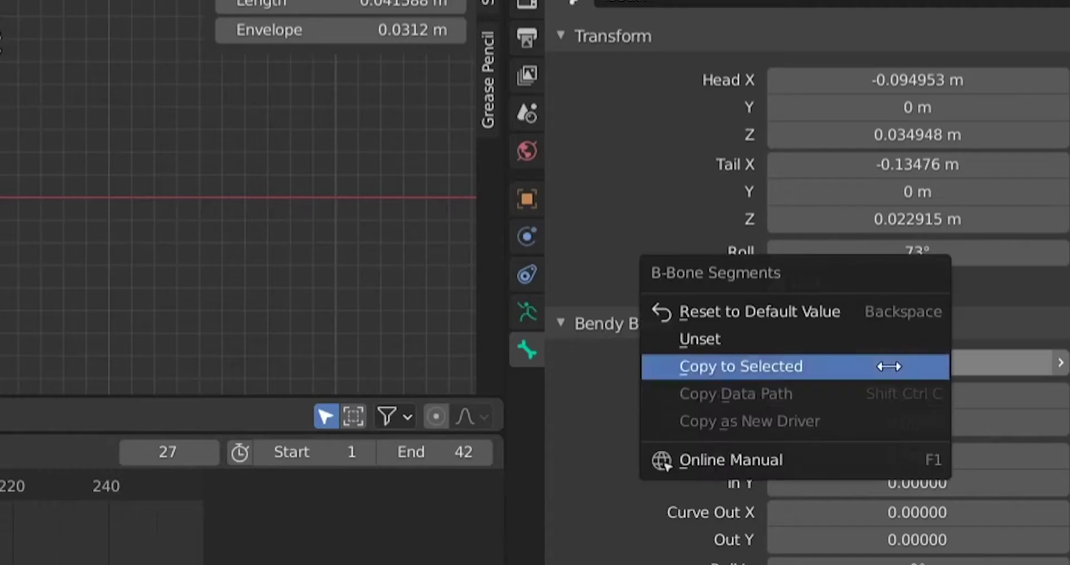
{"action": "left_click", "coordinate": [836, 366]}
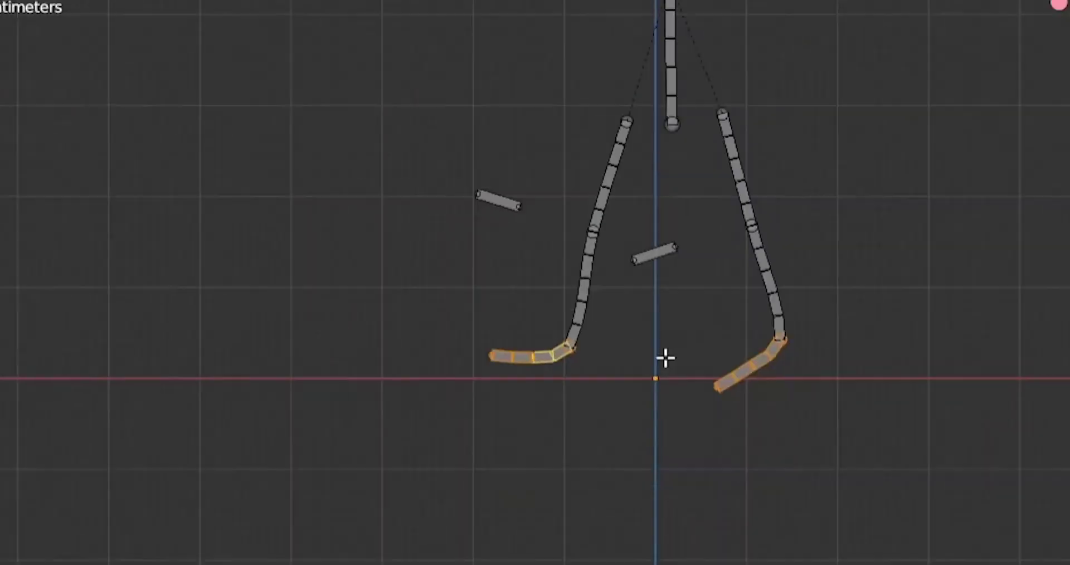
Switch the metarig from Edit Mode to Pose Mode and bring the feet into view.
{"action": "scroll", "coordinate": [664, 358], "scroll_direction": "up", "scroll_amount": 5, "text": "shift"}
{"action": "left_click", "coordinate": [11, 2]}
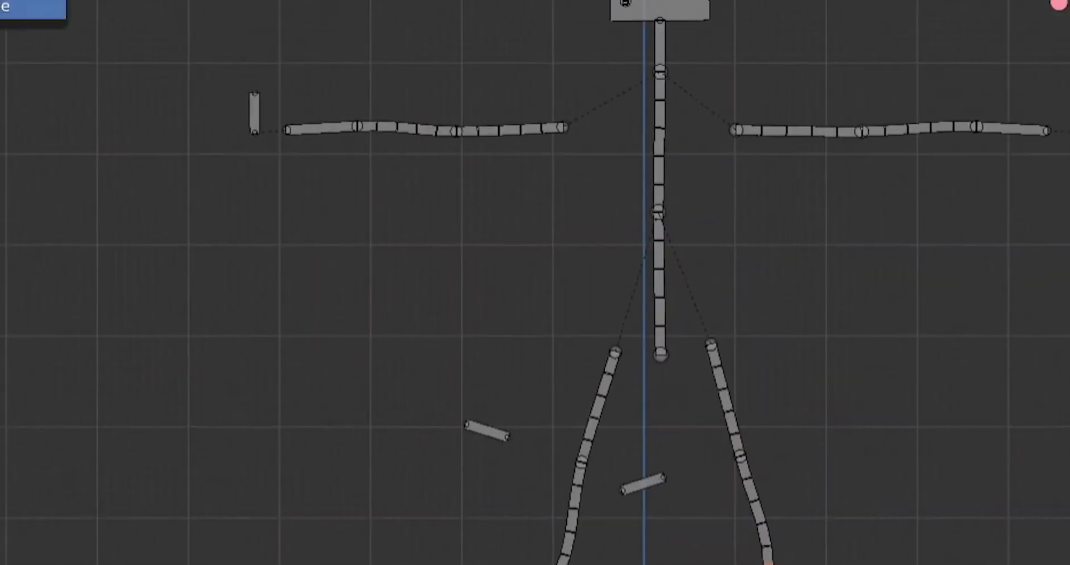
{"action": "left_click", "coordinate": [32, 9]}
{"action": "scroll", "coordinate": [676, 300], "scroll_direction": "up", "scroll_amount": 4}
{"action": "middle_click_drag", "start_coordinate": [912, 563], "coordinate": [914, 162], "text": "shift"}
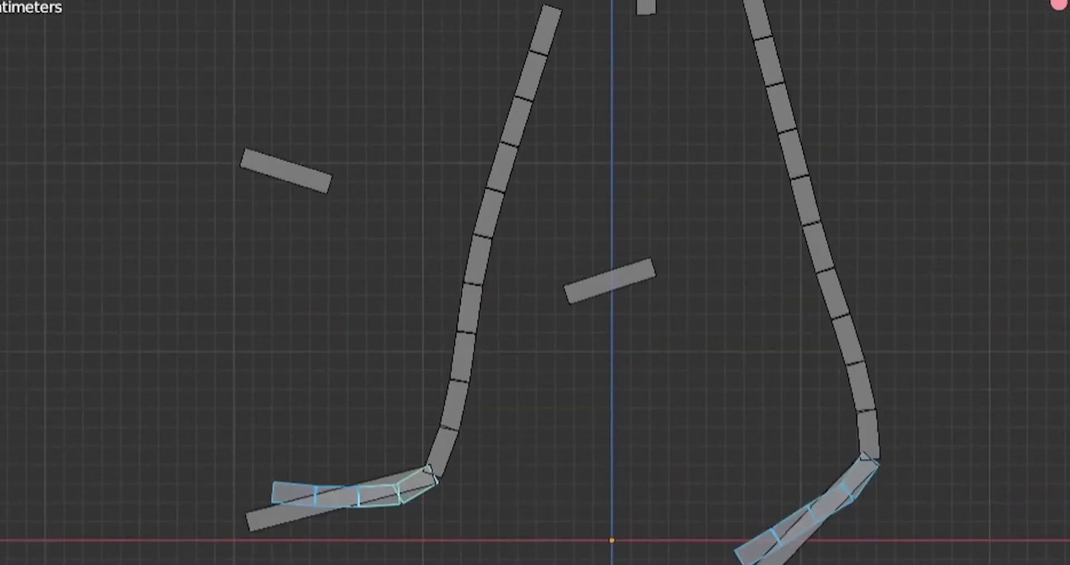
{"action": "scroll", "coordinate": [535, 282], "scroll_direction": "up", "scroll_amount": 1}
{"action": "middle_click_drag", "start_coordinate": [777, 466], "coordinate": [745, 302], "text": "shift"}
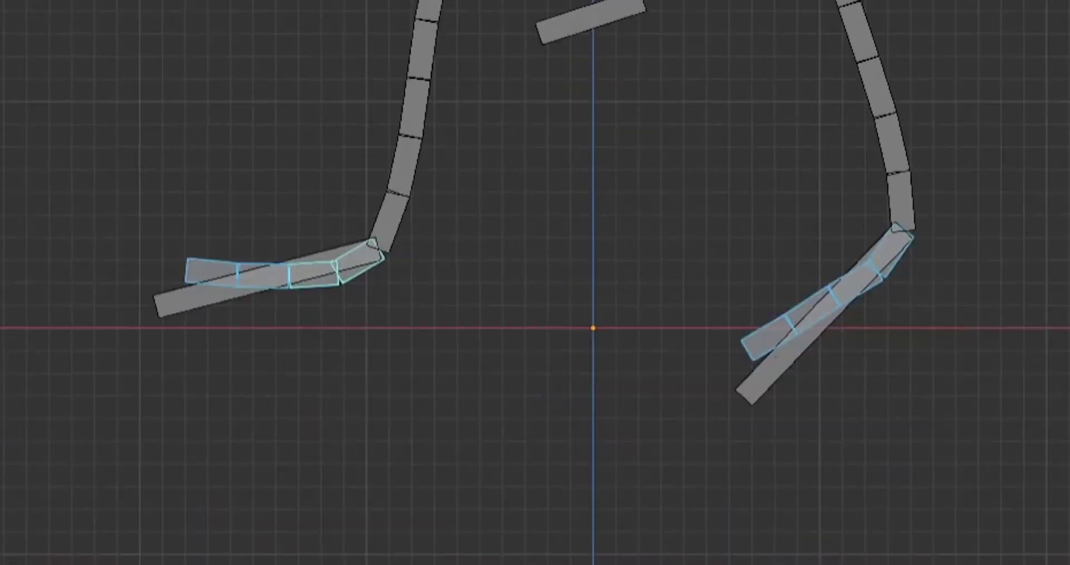
Reveal the hidden leg IK bones in Edit Mode and return to Pose Mode.
{"action": "key", "text": "Tab"}
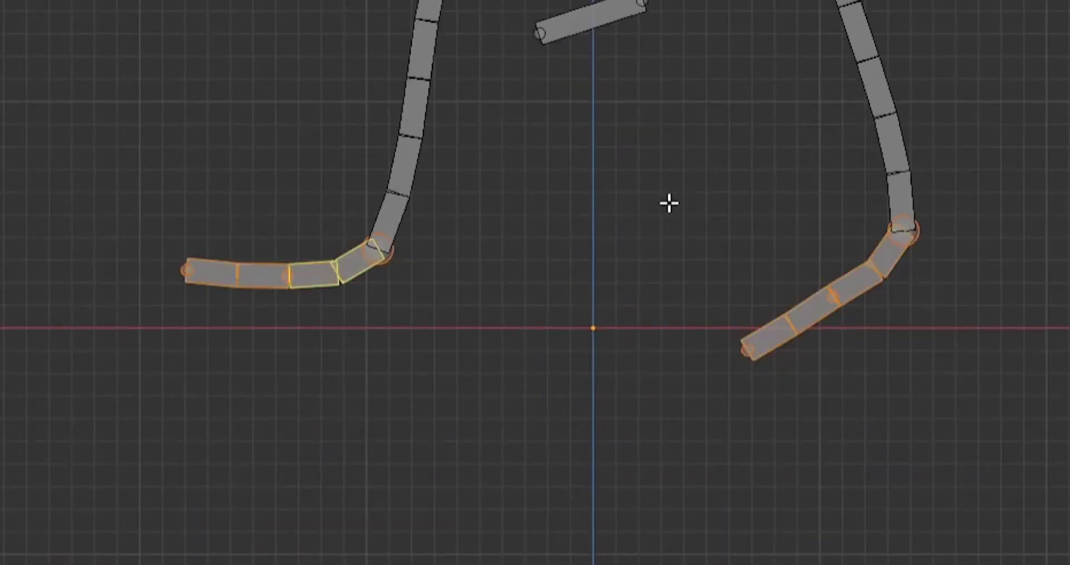
{"action": "key", "text": "alt+h"}
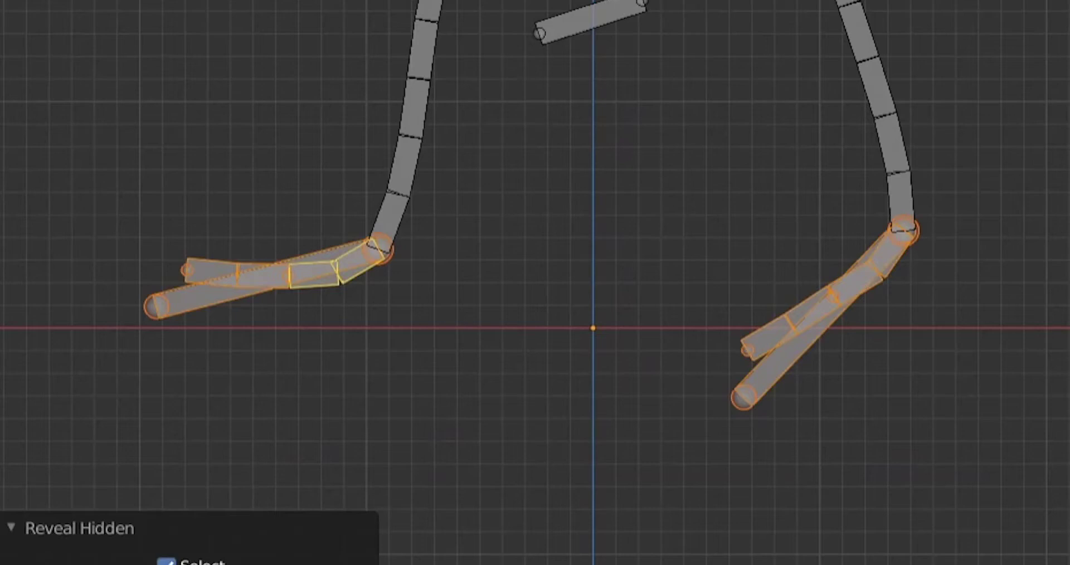
{"action": "key", "text": "Tab"}
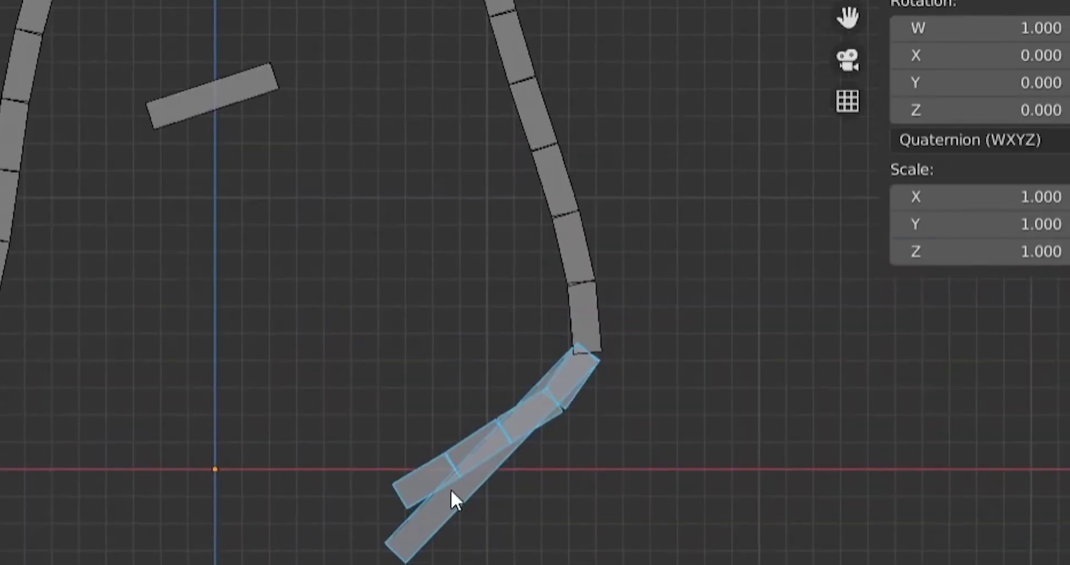
Add an Inverse Kinematics constraint to the lower left leg bone leg.L.001, targeting the leg.IK.L bone.
{"action": "left_click", "coordinate": [450, 490]}
{"action": "left_click", "coordinate": [410, 546]}
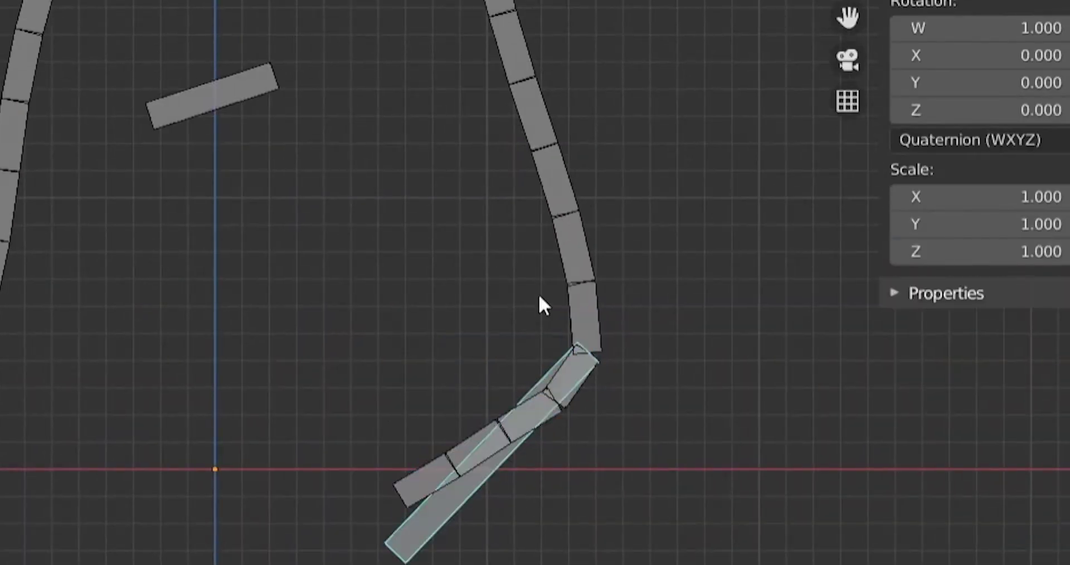
{"action": "key", "text": "l"}
{"action": "scroll", "coordinate": [651, 272], "scroll_direction": "down", "scroll_amount": 1}
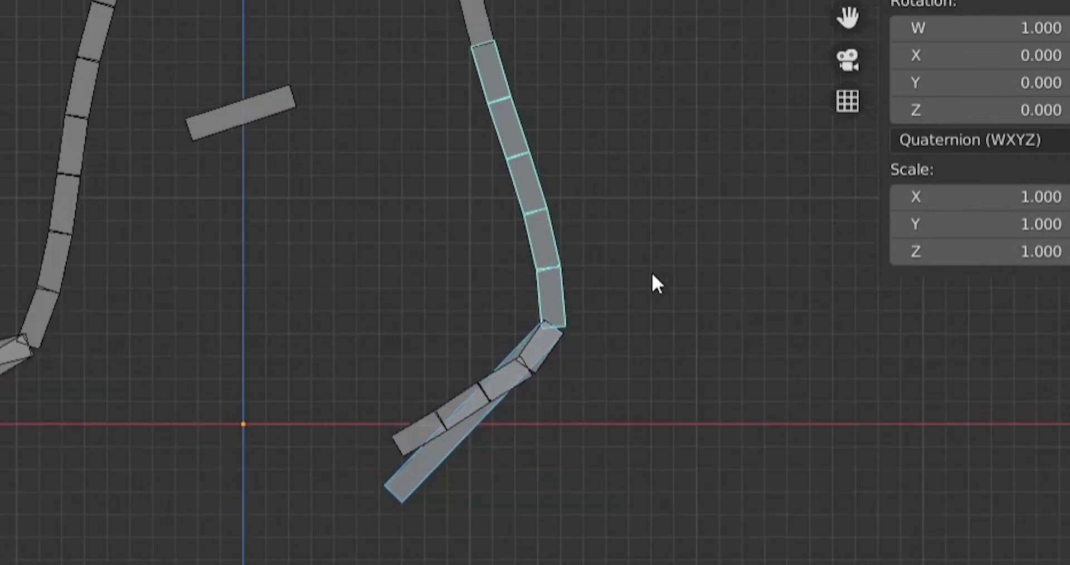
{"action": "key", "text": "ctrl+shift+c"}
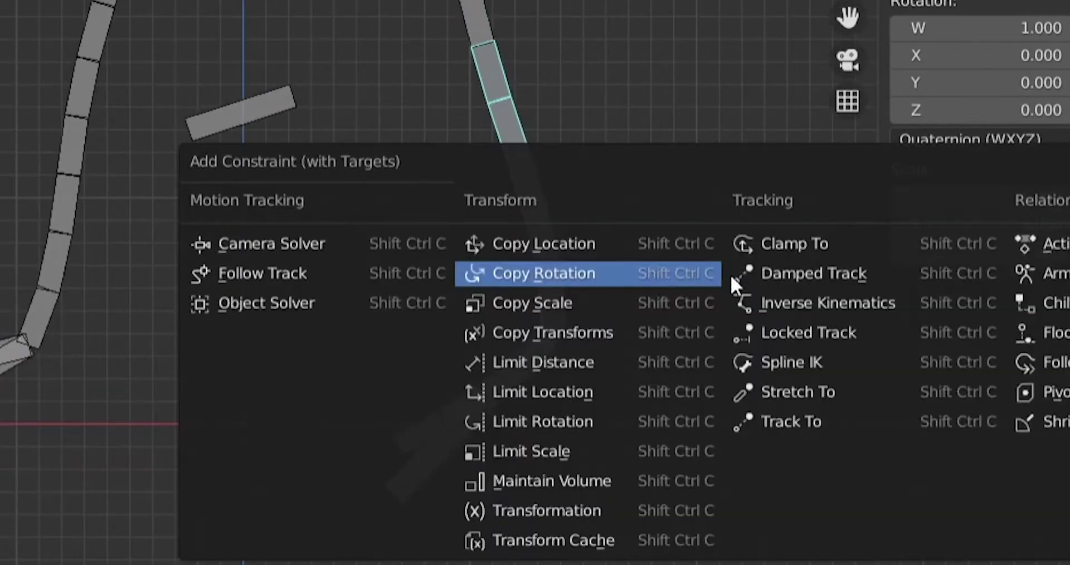
{"action": "left_click", "coordinate": [781, 293]}
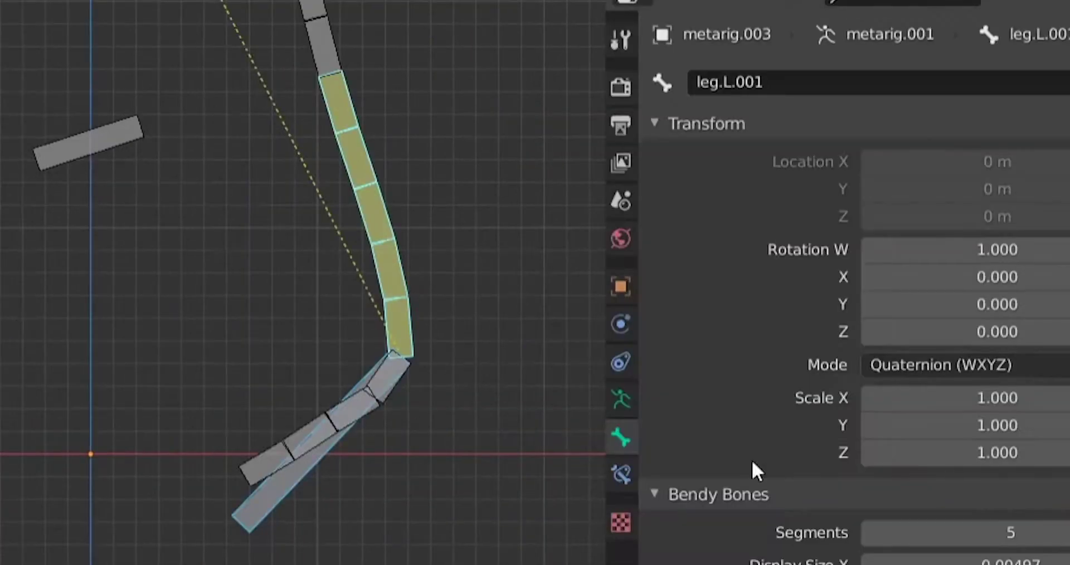
Set the IK constraint's pole target to metarig.003 and its pole bone to leg.flip.L.
{"action": "left_click", "coordinate": [621, 491]}
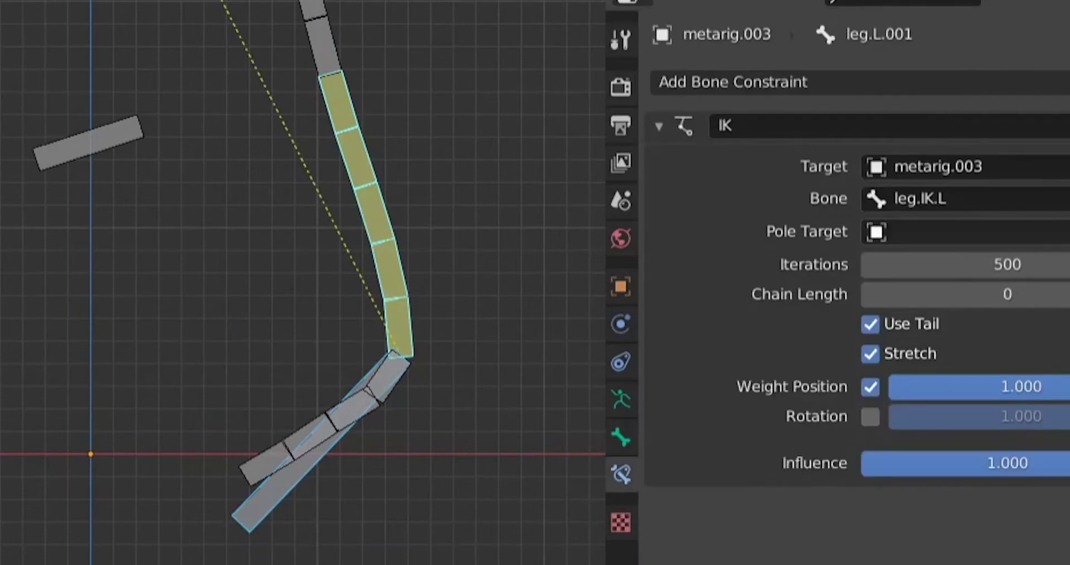
{"action": "left_click", "coordinate": [344, 122]}
{"action": "left_click", "coordinate": [935, 261]}
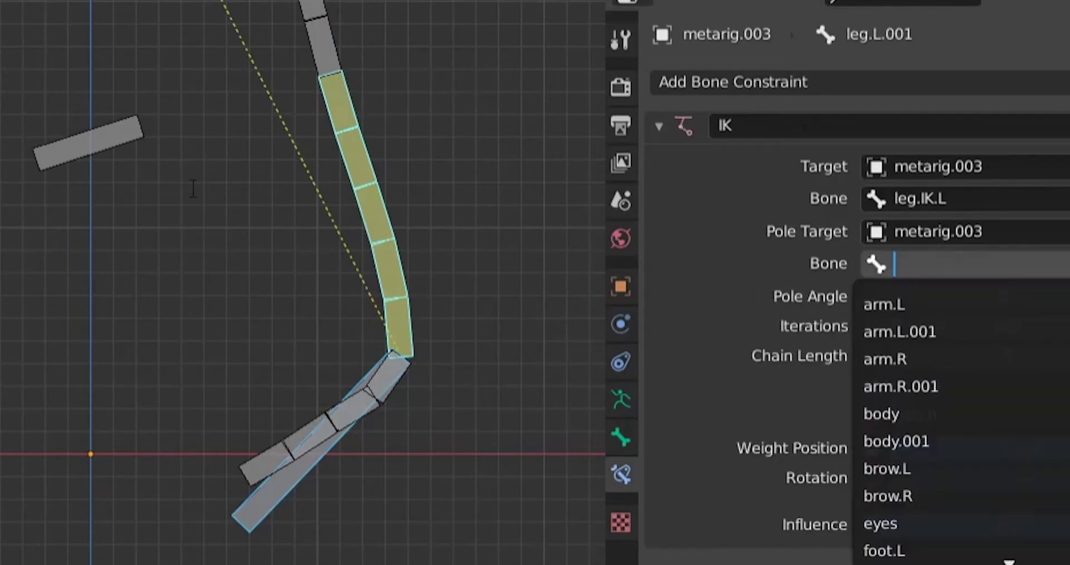
{"action": "type", "text": "fli"}
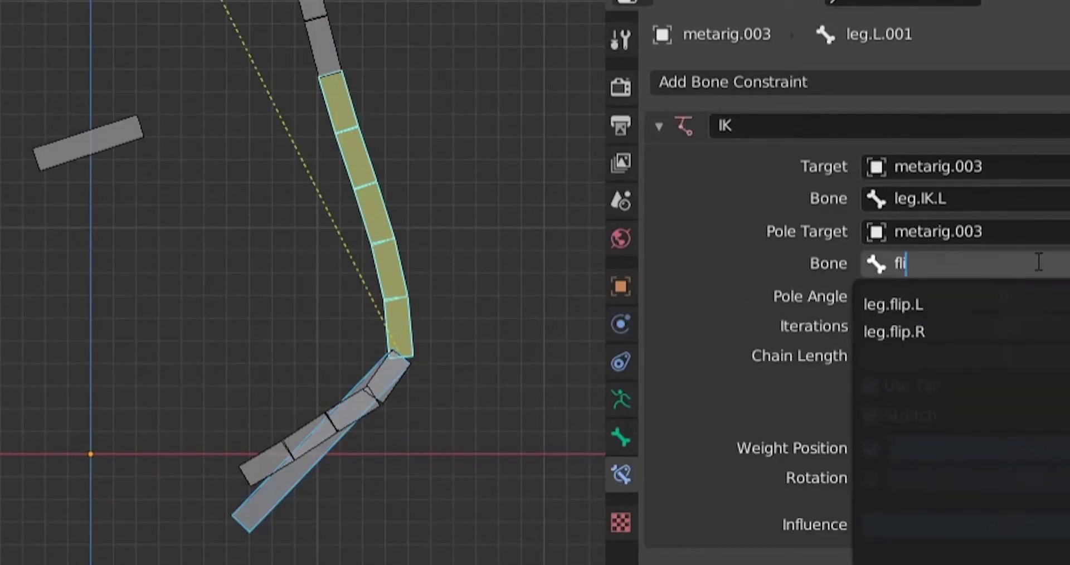
{"action": "left_click", "coordinate": [979, 305]}
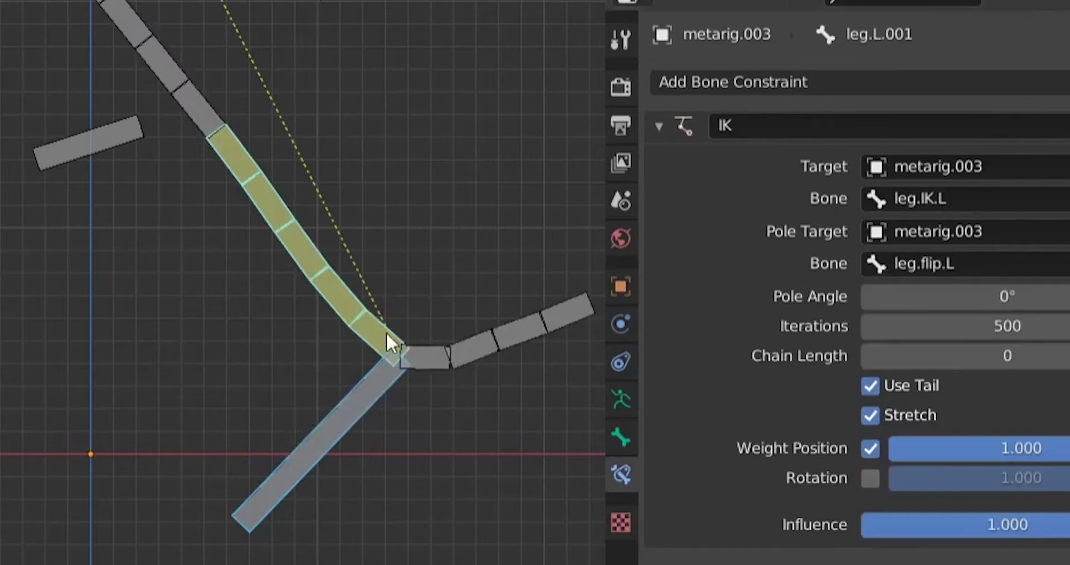
Set the chain length of the left leg's IK constraint to 2.
{"action": "scroll", "coordinate": [296, 220], "scroll_direction": "down", "scroll_amount": 3}
{"action": "scroll", "coordinate": [295, 220], "scroll_direction": "up", "scroll_amount": 2}
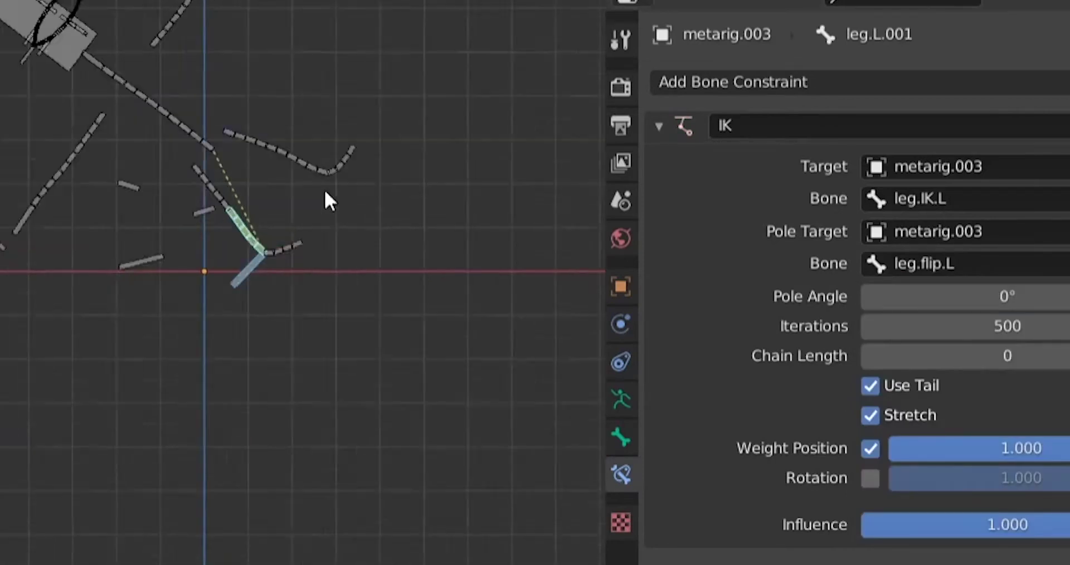
{"action": "scroll", "coordinate": [325, 195], "scroll_direction": "up", "scroll_amount": 6}
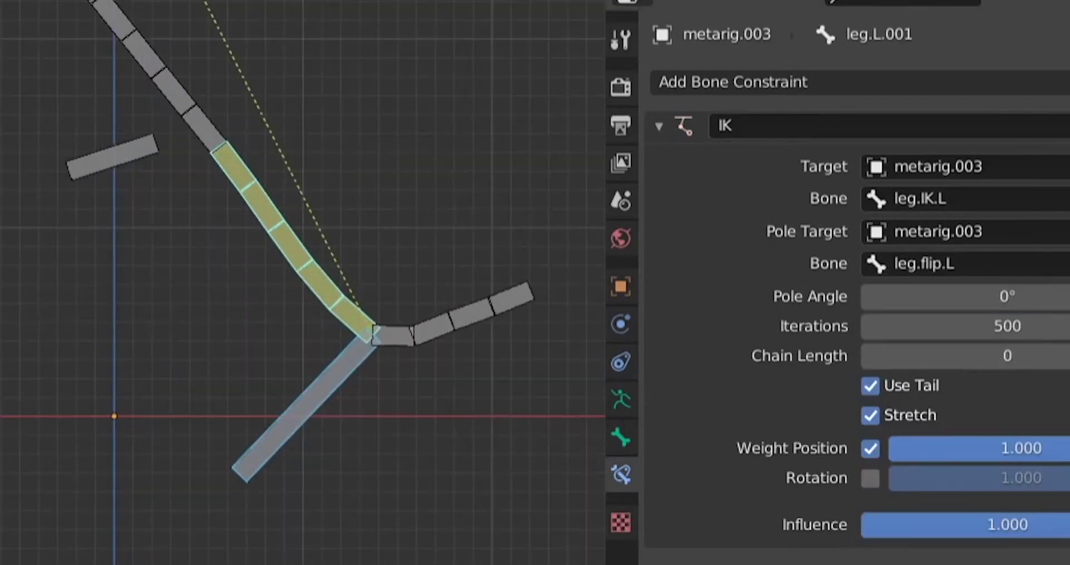
{"action": "left_click", "coordinate": [1067, 356]}
{"action": "left_click", "coordinate": [1067, 356]}
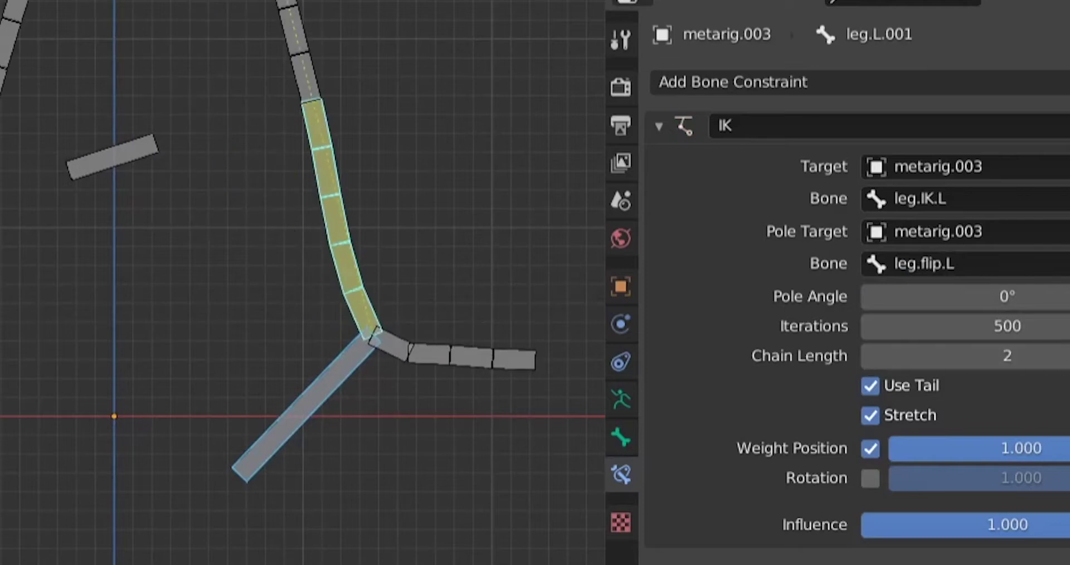
Set the pole angle of the left leg's IK constraint to 180°.
{"action": "scroll", "coordinate": [406, 472], "scroll_direction": "down", "scroll_amount": 1}
{"action": "scroll", "coordinate": [406, 472], "scroll_direction": "up", "scroll_amount": 1}
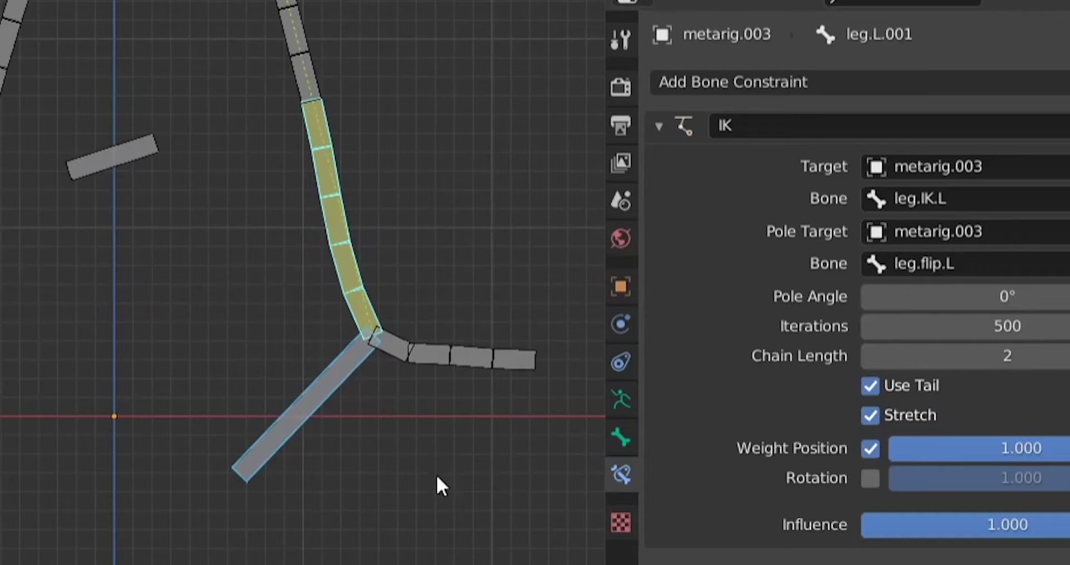
{"action": "left_click", "coordinate": [913, 297]}
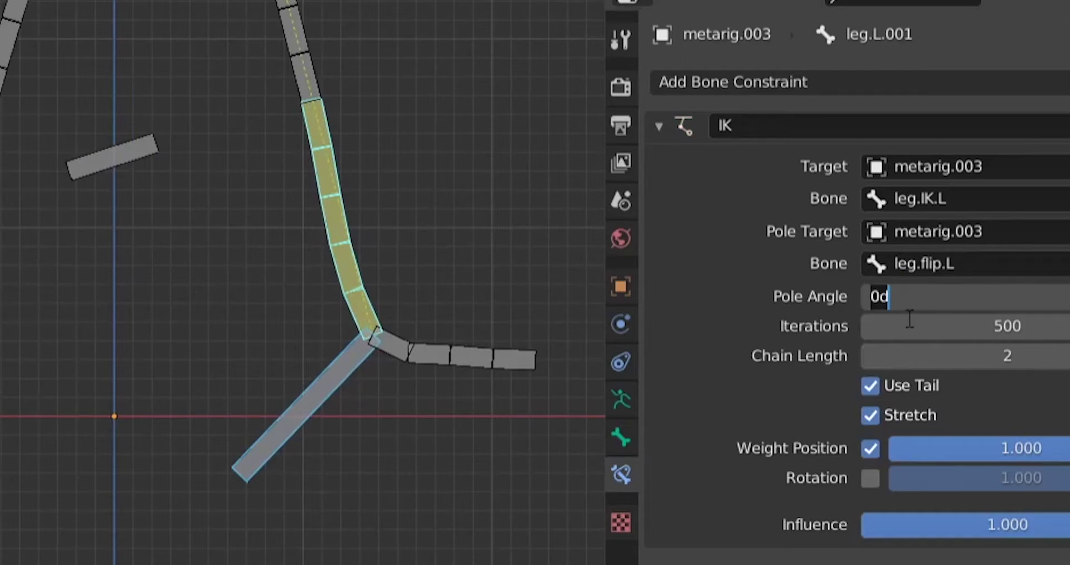
{"action": "type", "text": "180"}
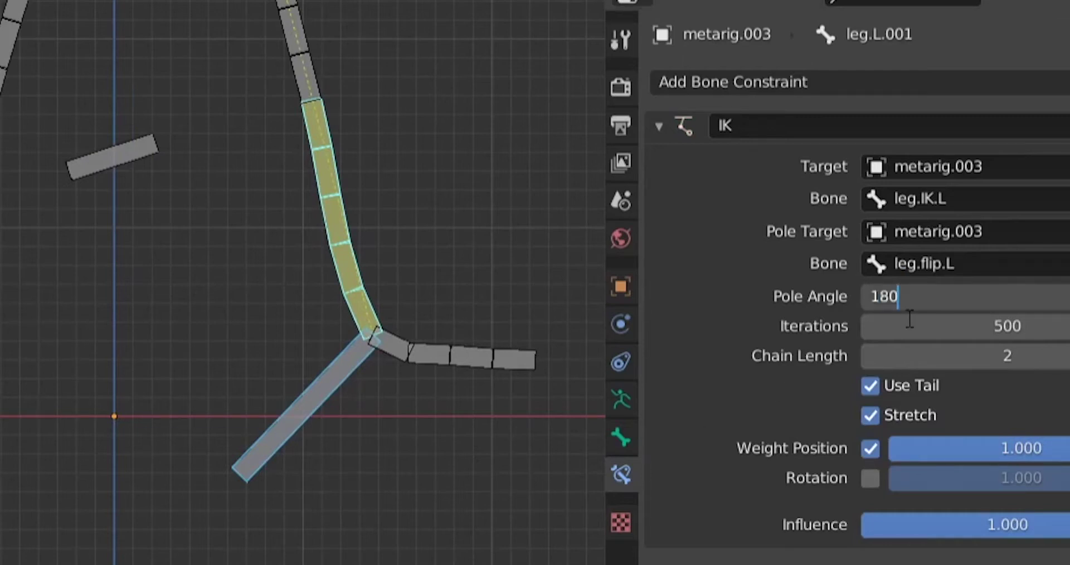
{"action": "key", "text": "Return"}
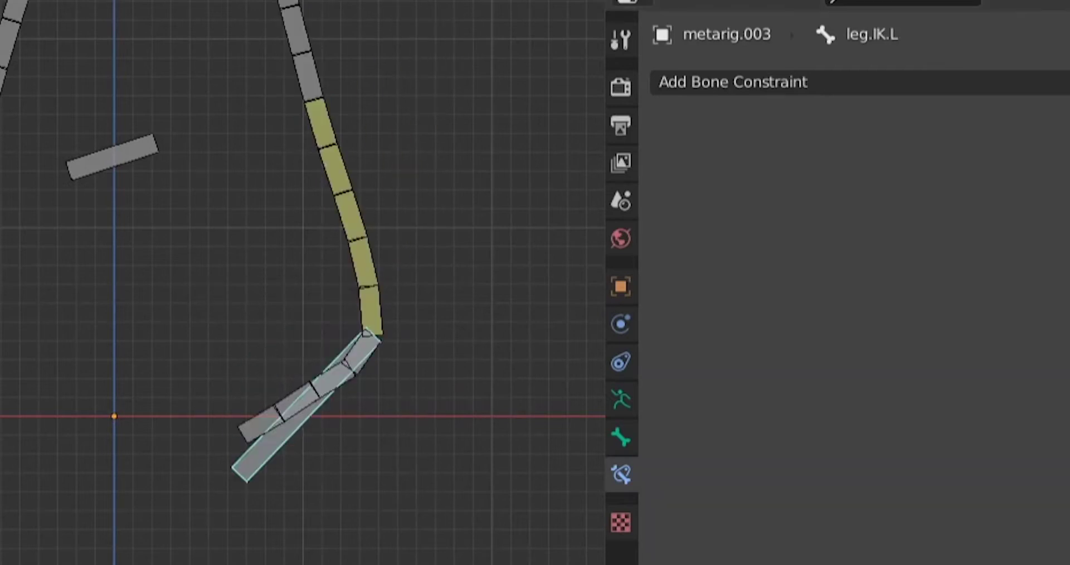
Shift the left leg's knee joint slightly inward in the rest armature and return to posing.
{"action": "key", "text": "Tab"}
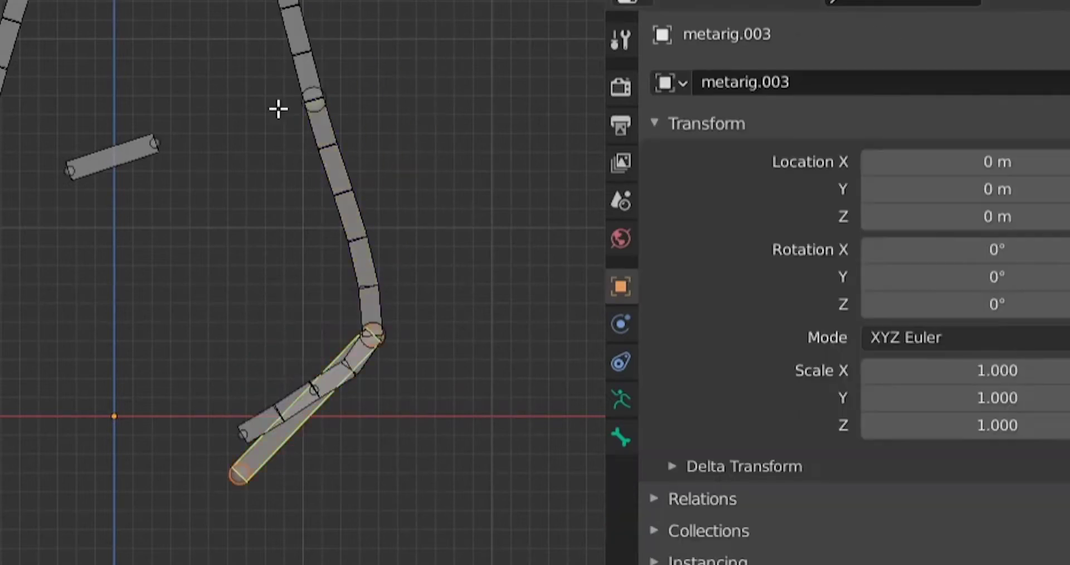
{"action": "left_click_drag", "start_coordinate": [287, 66], "coordinate": [354, 110]}
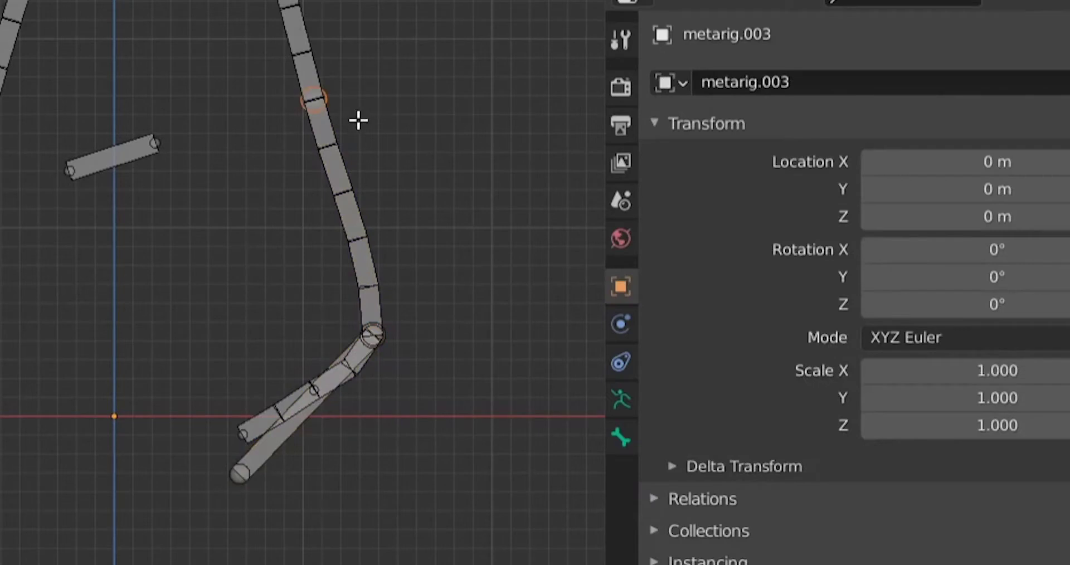
{"action": "key", "text": "g"}
{"action": "left_click", "coordinate": [348, 126]}
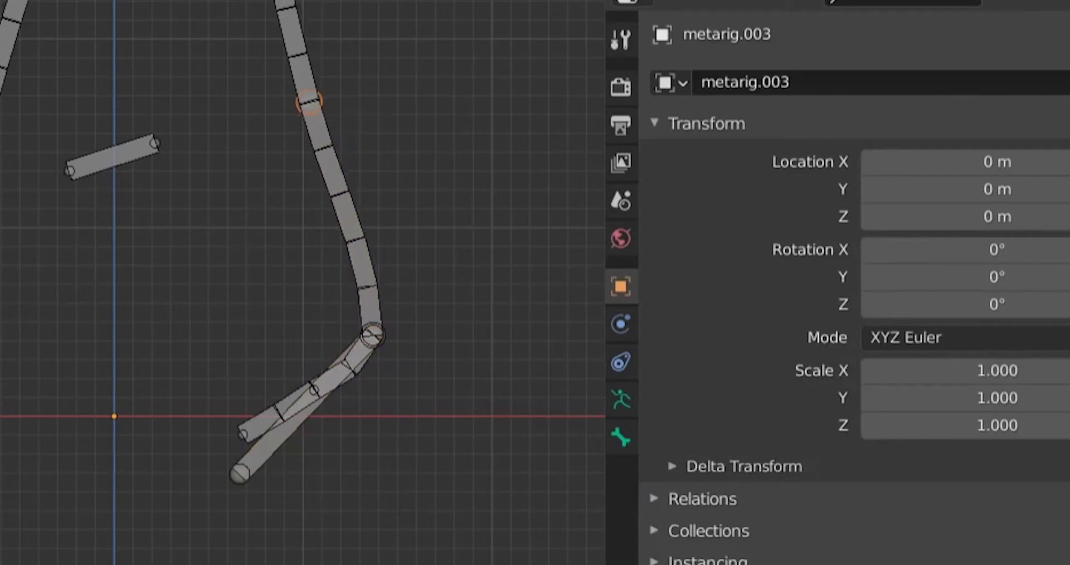
{"action": "key", "text": "Tab"}
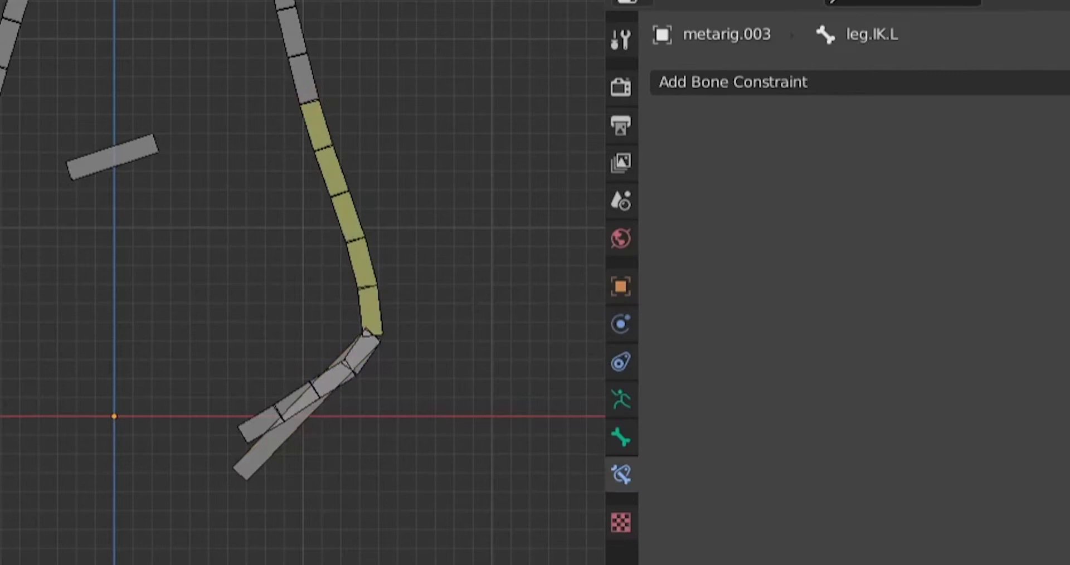
Test the left leg's IK by moving the leg.IK.L bone and the leg.flip.L bone, cancelling both moves.
{"action": "left_click", "coordinate": [247, 454]}
{"action": "key", "text": "g"}
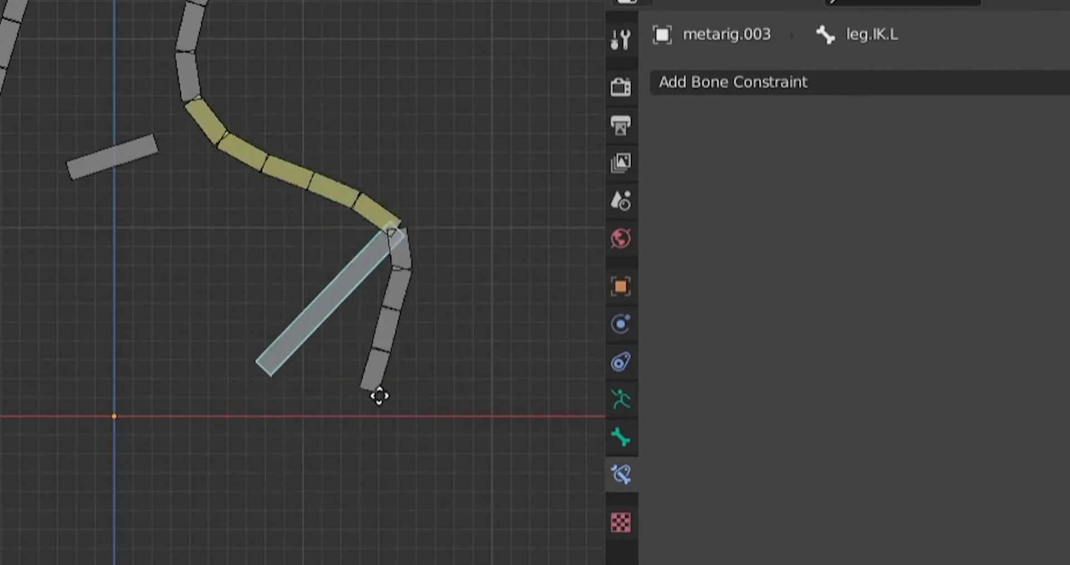
{"action": "key", "text": "Escape"}
{"action": "left_click", "coordinate": [119, 158]}
{"action": "key", "text": "g"}
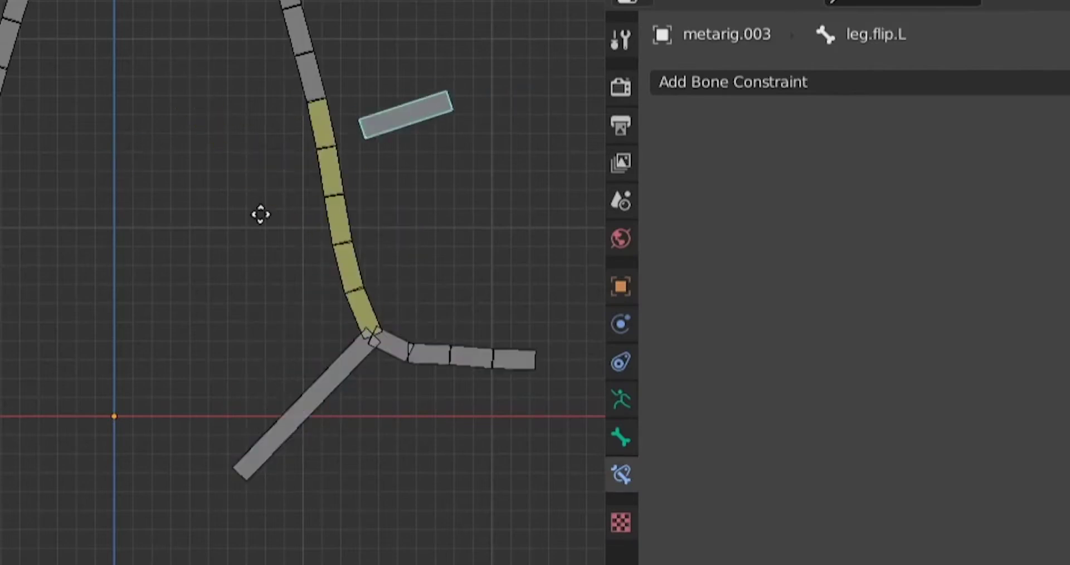
{"action": "key", "text": "Escape"}
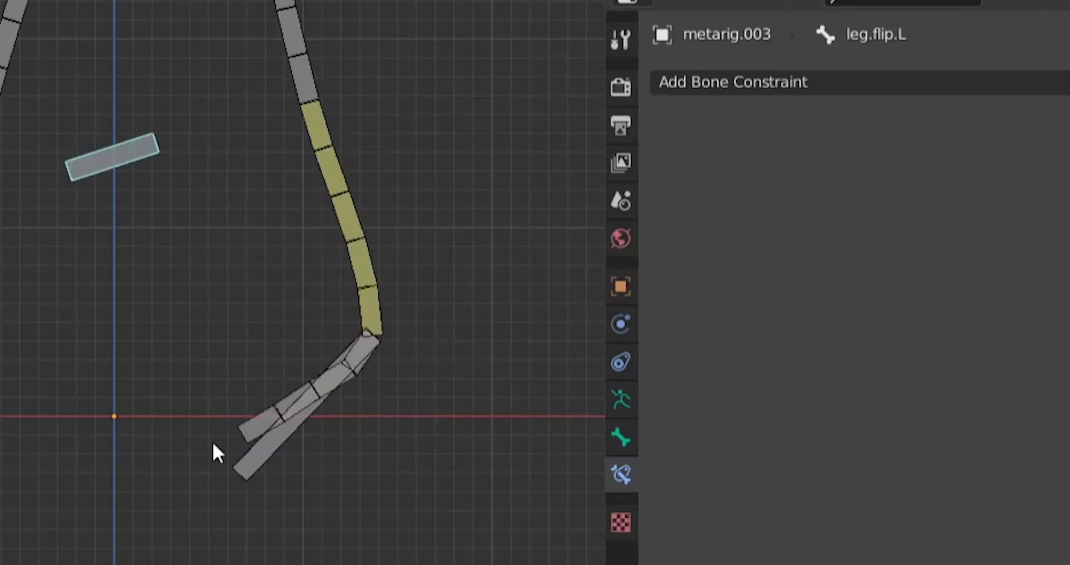
Add an Inverse Kinematics constraint to the lower right leg bone leg.R.001, targeting the leg.IK.R bone.
{"action": "middle_click_drag", "start_coordinate": [114, 415], "coordinate": [513, 462], "text": "shift"}
{"action": "left_click", "coordinate": [162, 440]}
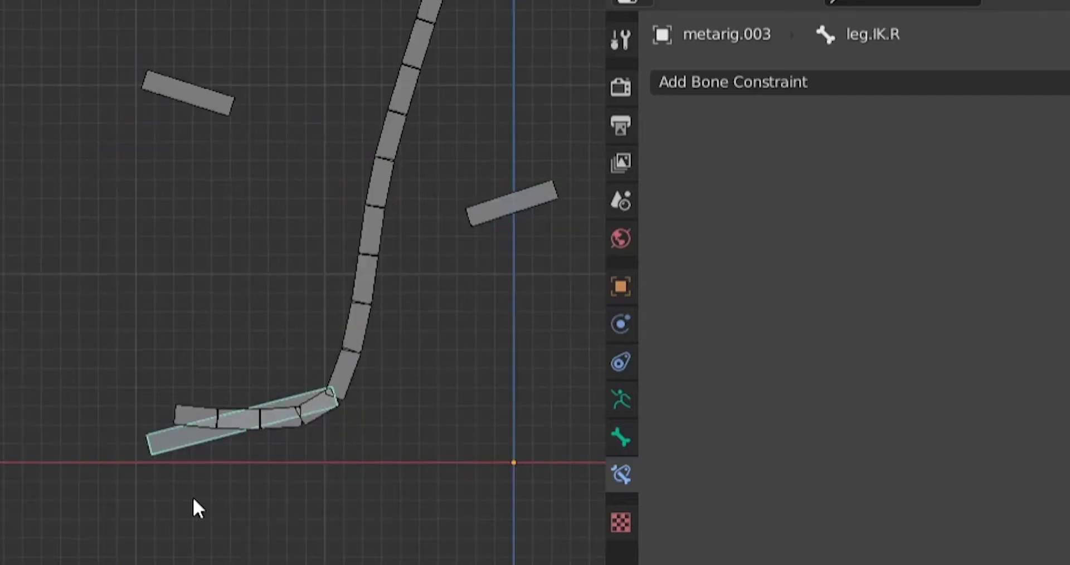
{"action": "left_click", "coordinate": [360, 312], "text": "shift"}
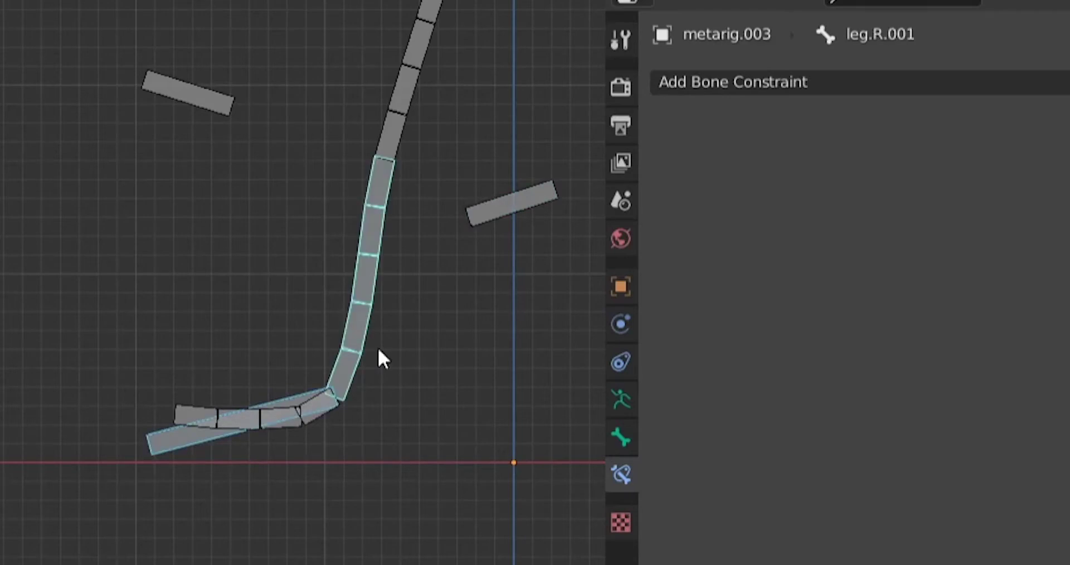
{"action": "key", "text": "ctrl+shift+c"}
{"action": "left_click", "coordinate": [413, 434]}
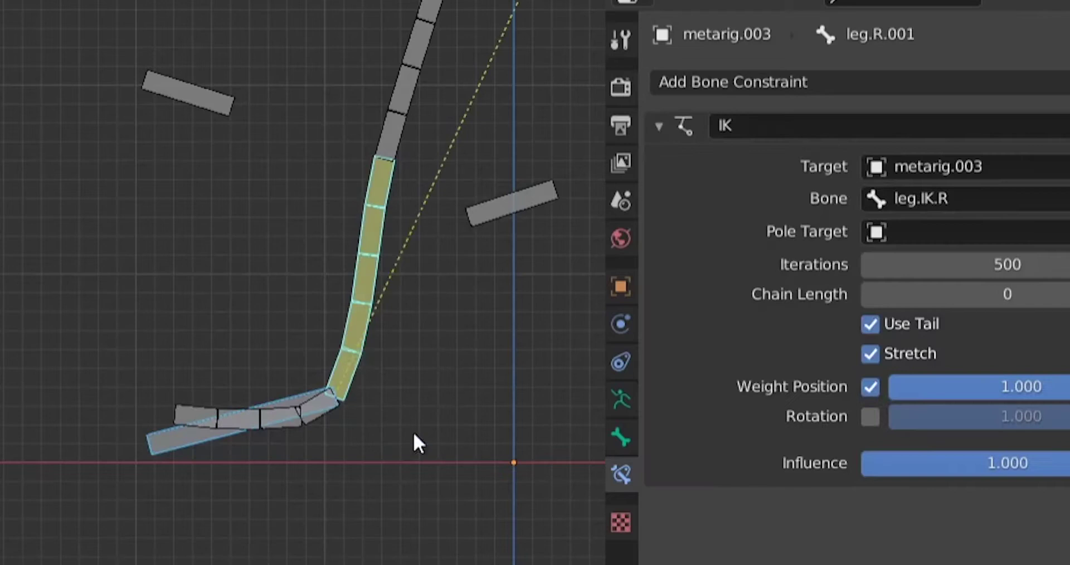
Set the pole target of the right leg's IK constraint to metarig.003 and its pole bone to leg.flip.R.
{"action": "left_click", "coordinate": [358, 348]}
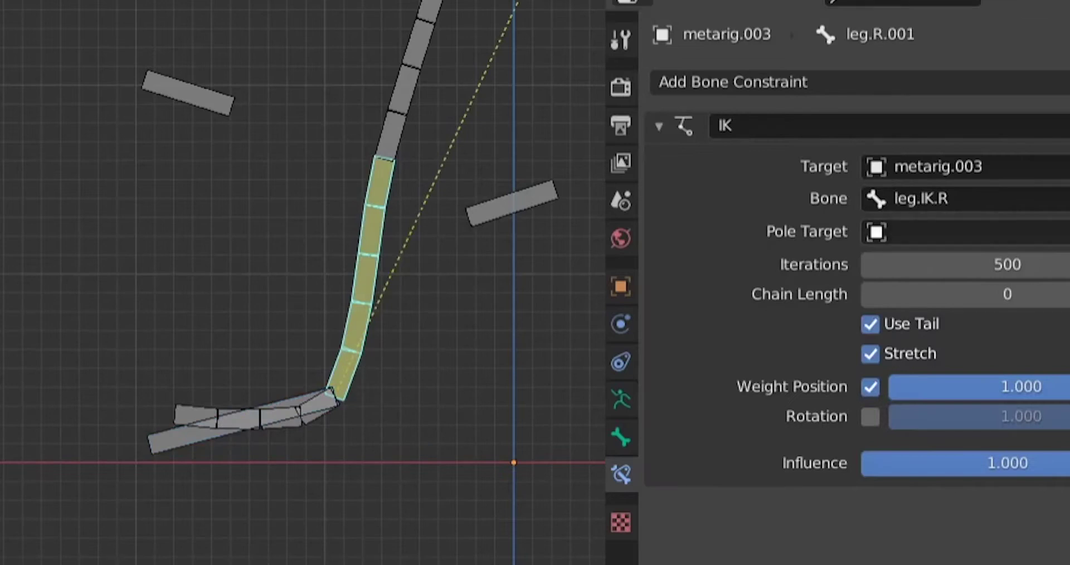
{"action": "left_click", "coordinate": [964, 231]}
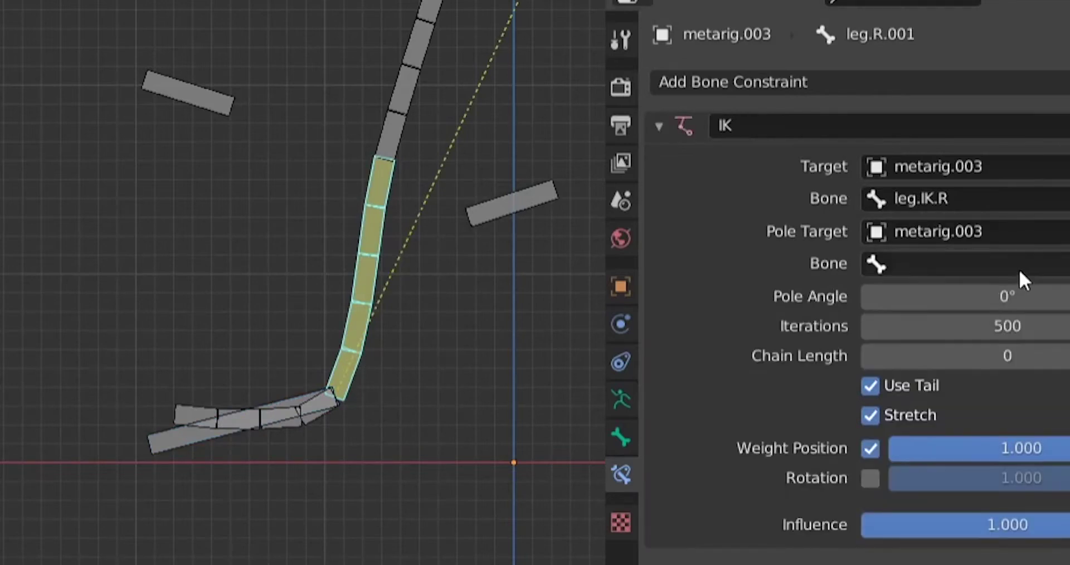
{"action": "left_click", "coordinate": [959, 264]}
{"action": "type", "text": "fli"}
{"action": "left_click", "coordinate": [967, 331]}
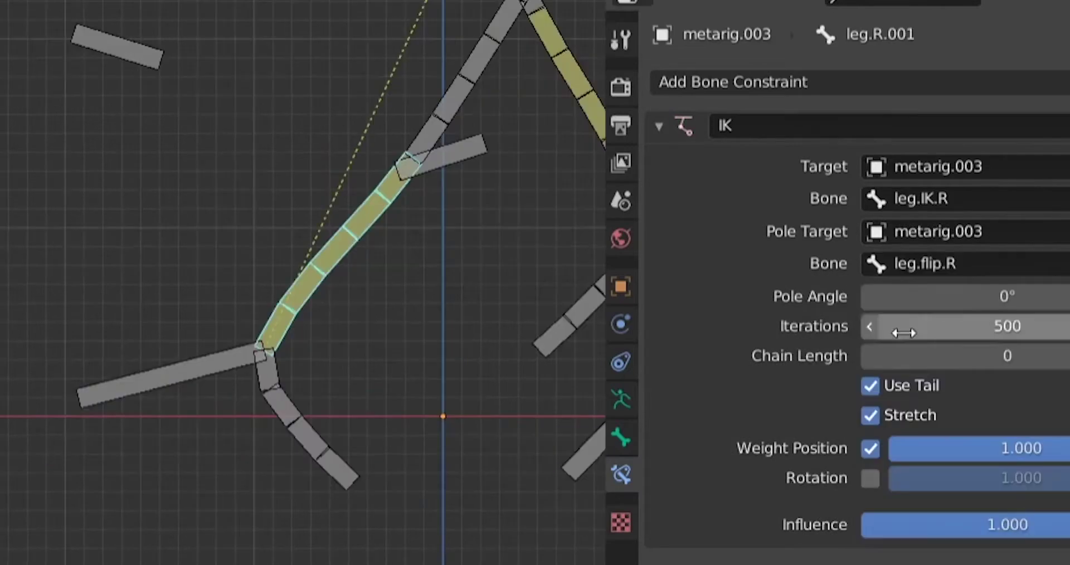
Set the right leg's IK constraint to a chain length of 2 and a pole angle of 180°.
{"action": "left_click", "coordinate": [1064, 356]}
{"action": "left_click", "coordinate": [1065, 356]}
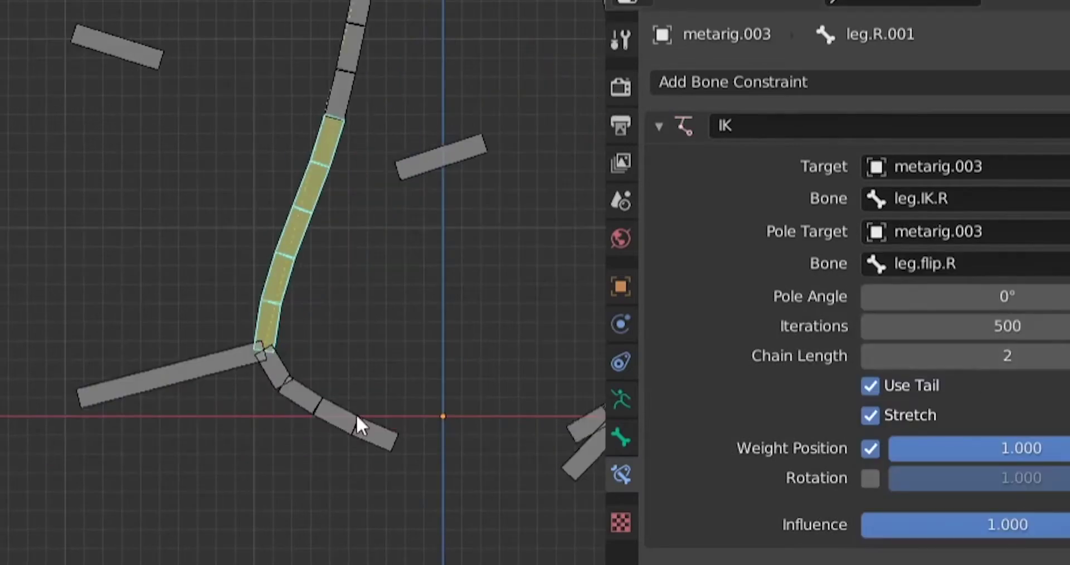
{"action": "left_click", "coordinate": [951, 306]}
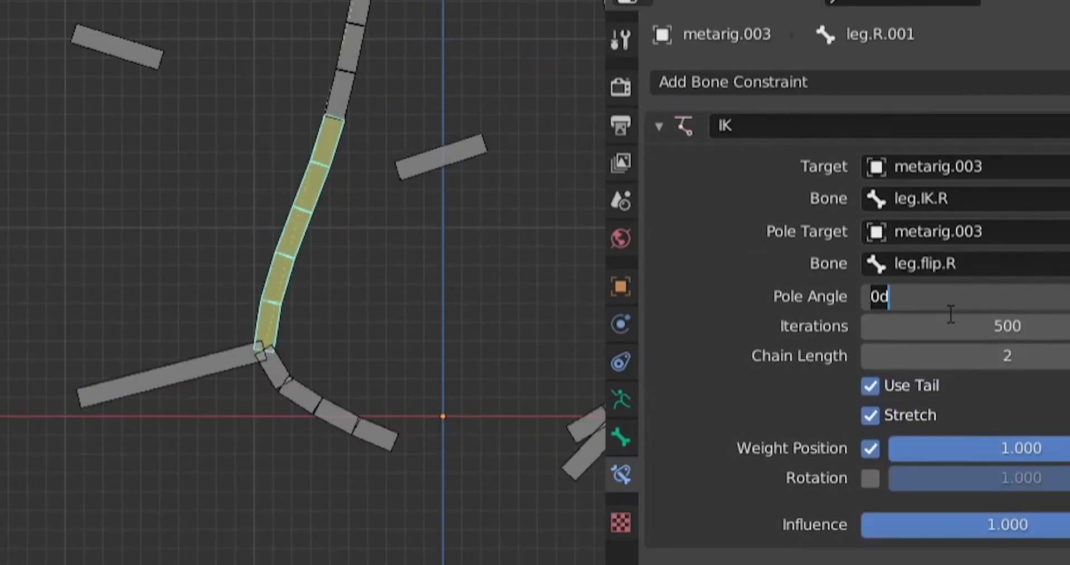
{"action": "type", "text": "180"}
{"action": "key", "text": "Return"}
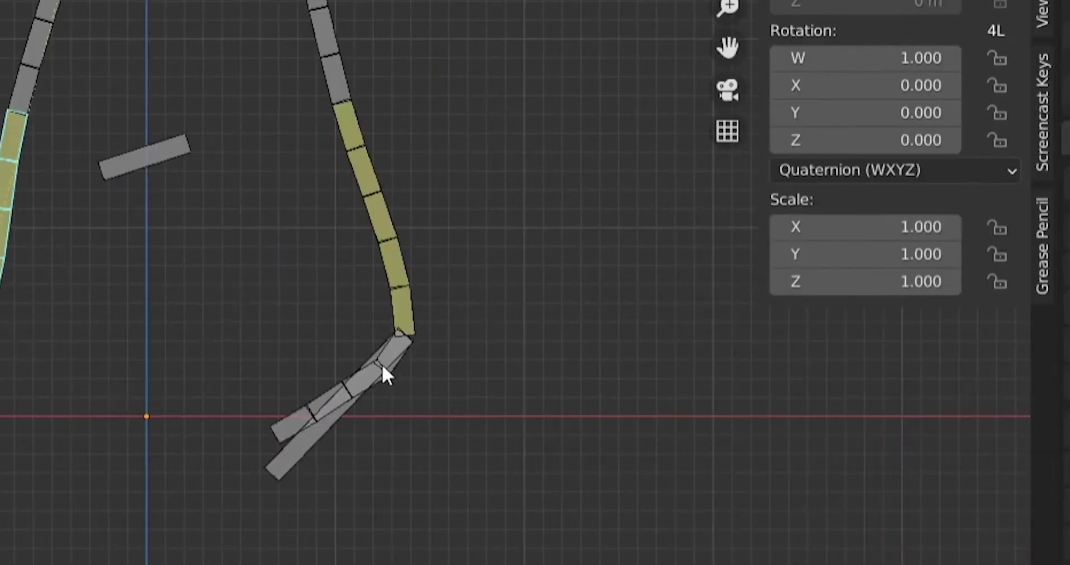
Set the rotation mode of the leg.IK.L bone to XYZ Euler and test its rotation, cancelling the trial turns.
{"action": "left_click", "coordinate": [381, 367]}
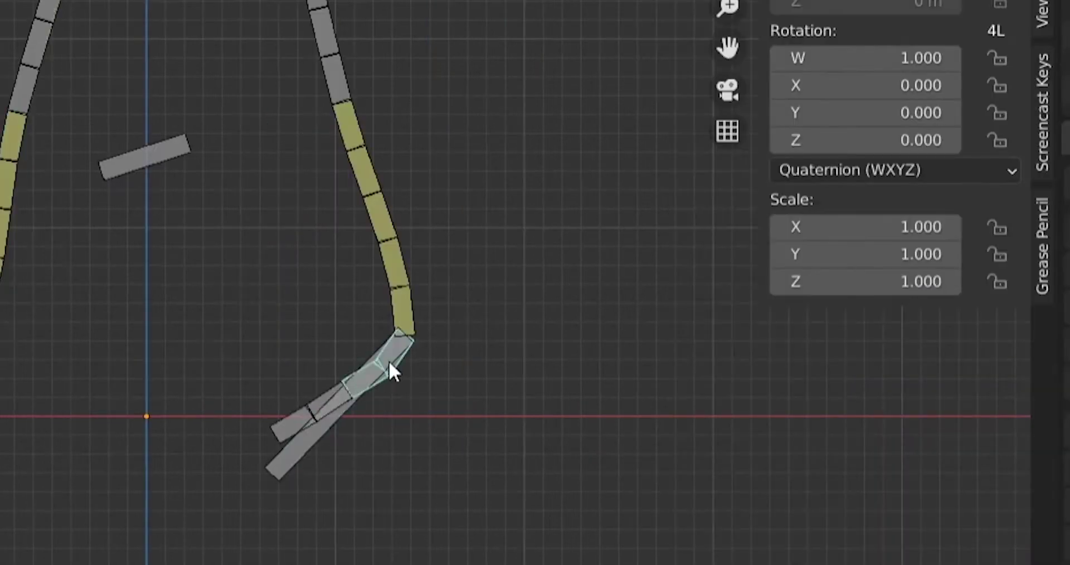
{"action": "left_click", "coordinate": [293, 453]}
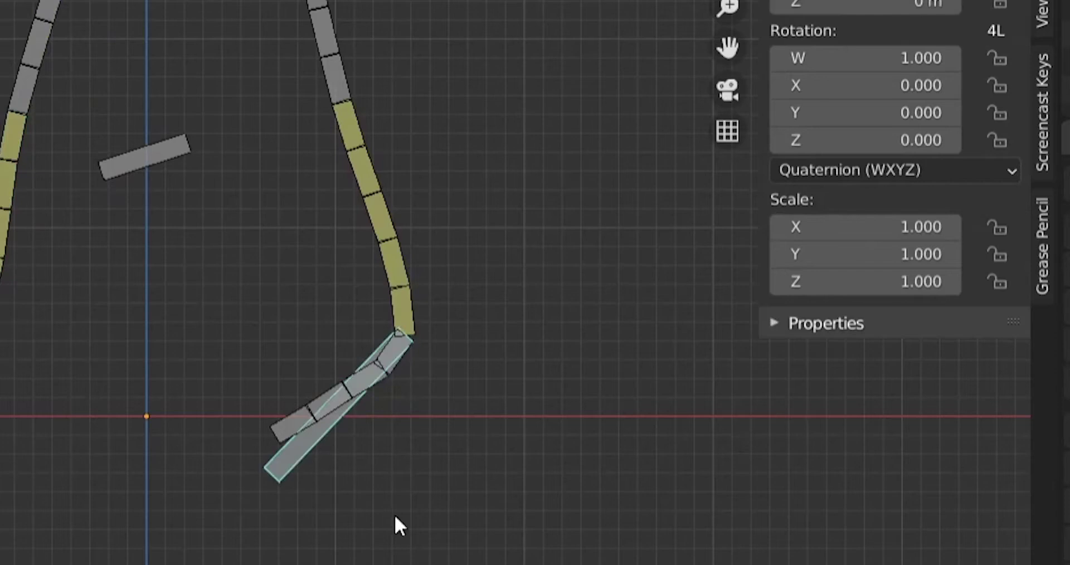
{"action": "key", "text": "r"}
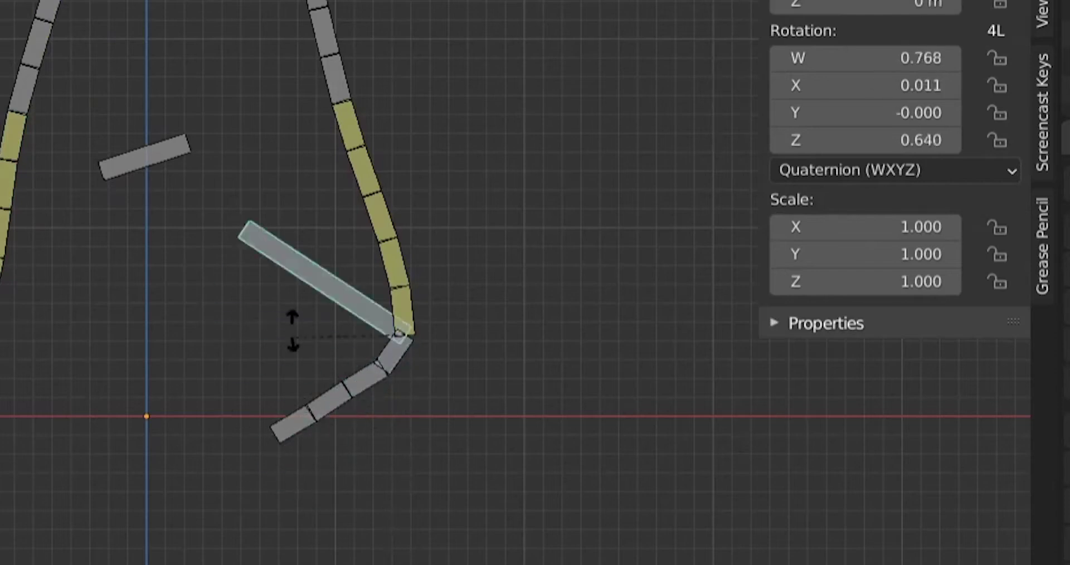
{"action": "right_click", "coordinate": [346, 519]}
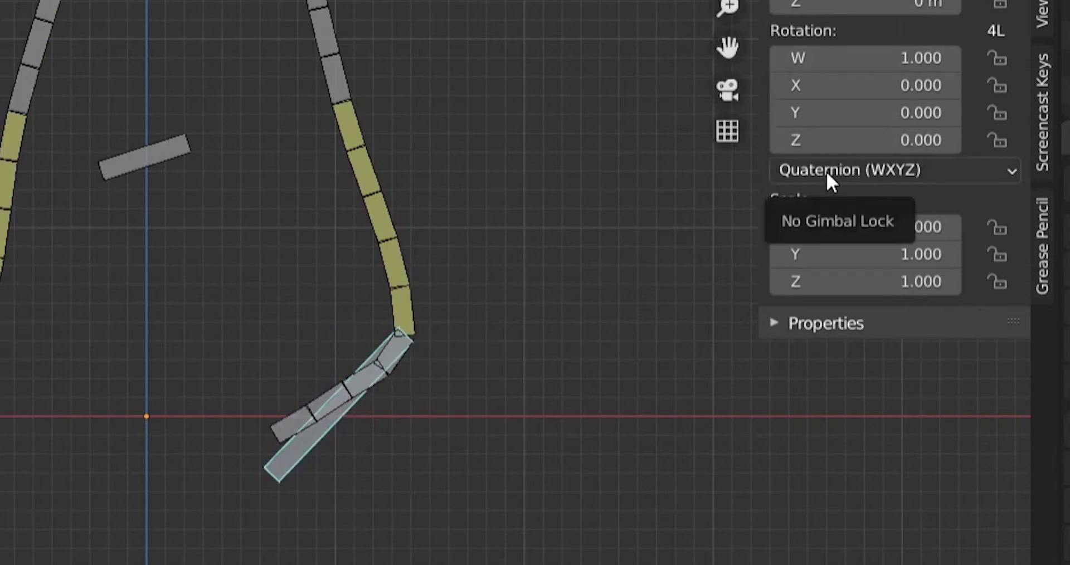
{"action": "left_click", "coordinate": [893, 159]}
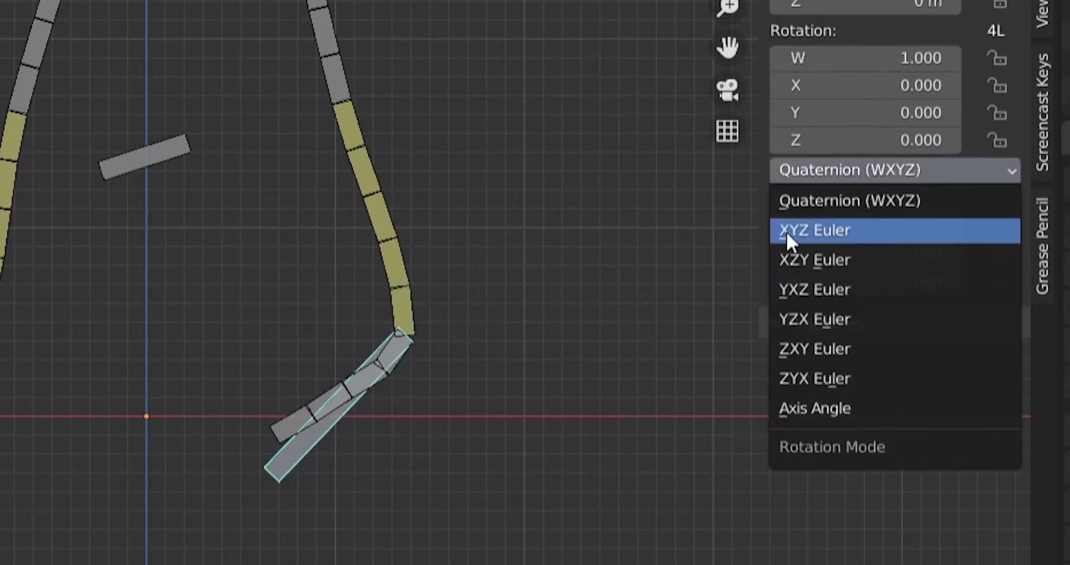
{"action": "left_click", "coordinate": [872, 230]}
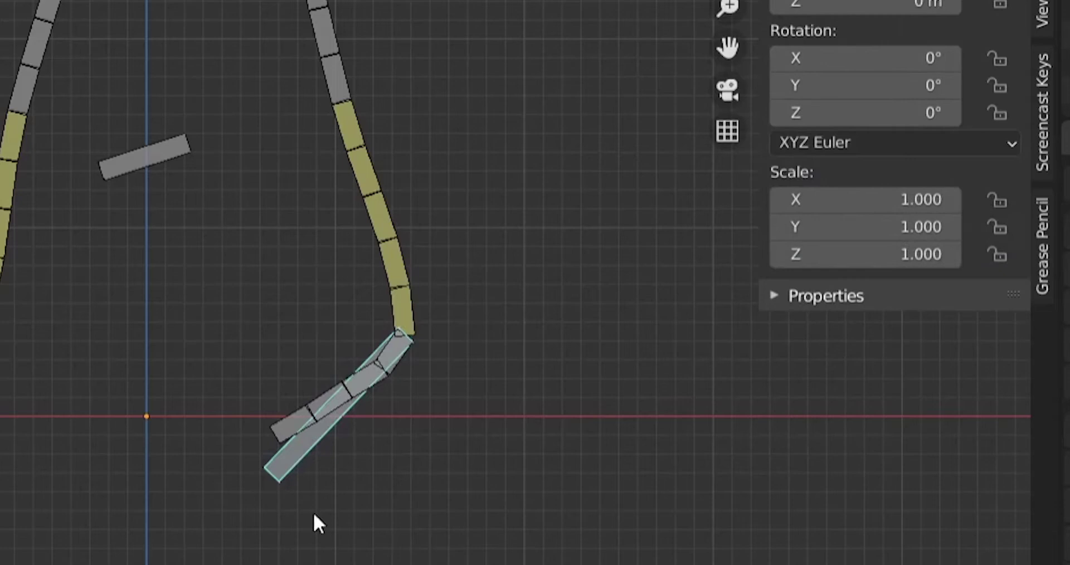
{"action": "key", "text": "r"}
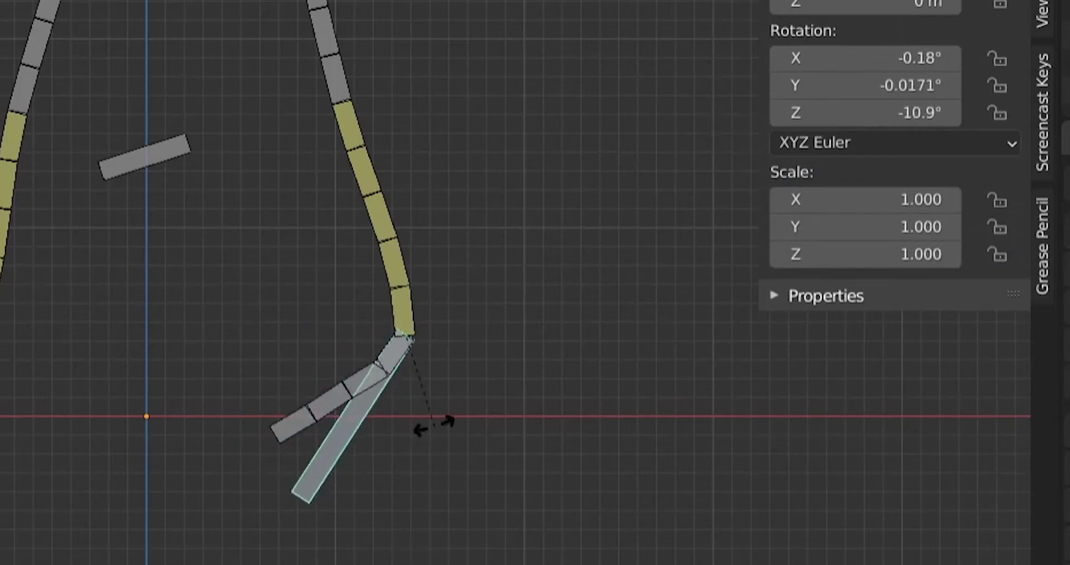
{"action": "key", "text": "Escape"}
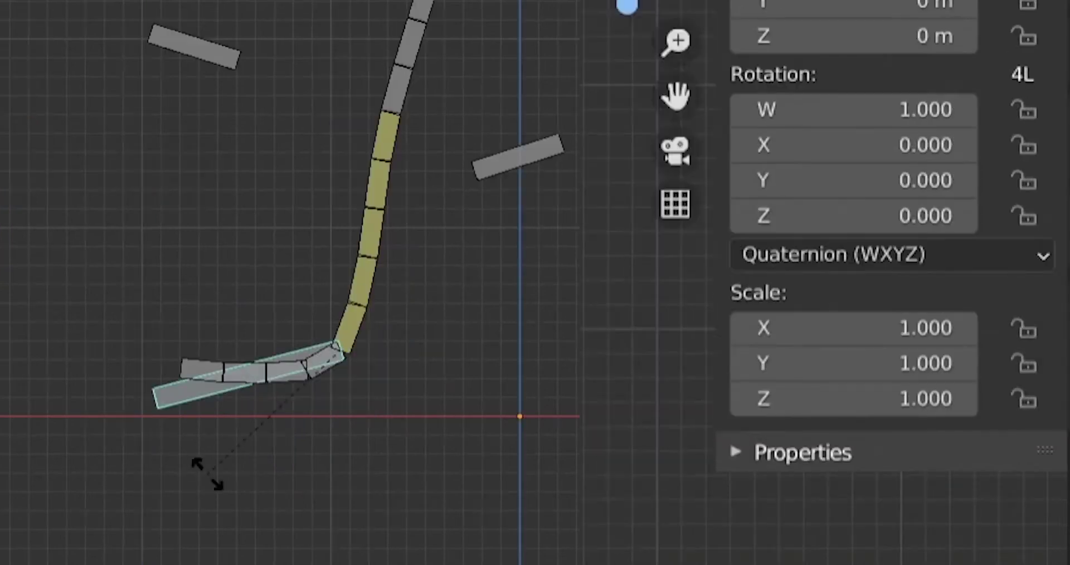
Set the rotation mode of the leg.IK.R bone to XYZ Euler and hide the transform values.
{"action": "left_click", "coordinate": [739, 268]}
{"action": "left_click", "coordinate": [783, 334]}
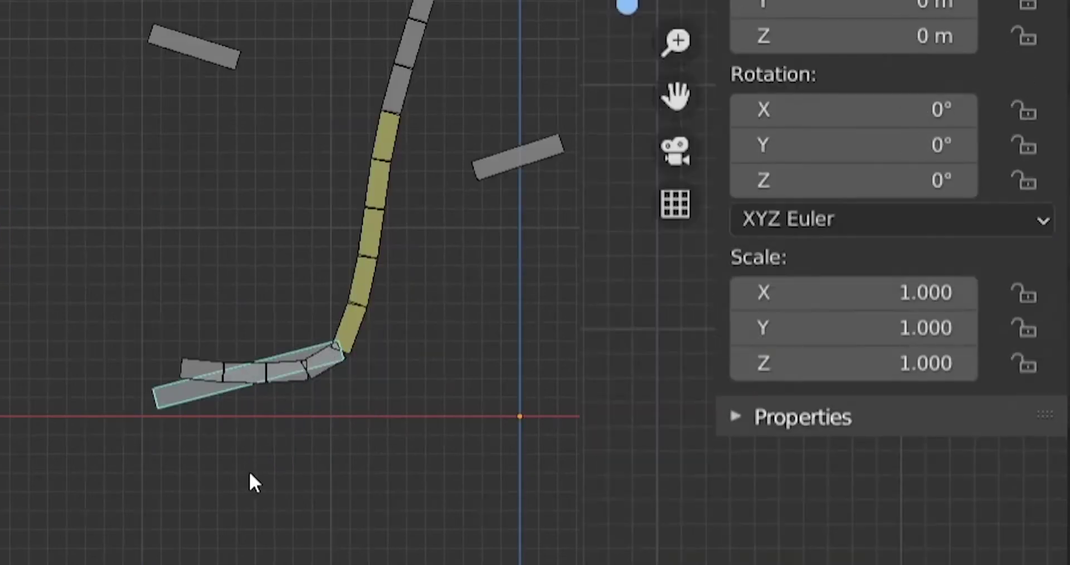
{"action": "key", "text": "r"}
{"action": "key", "text": "Escape"}
{"action": "key", "text": "n"}
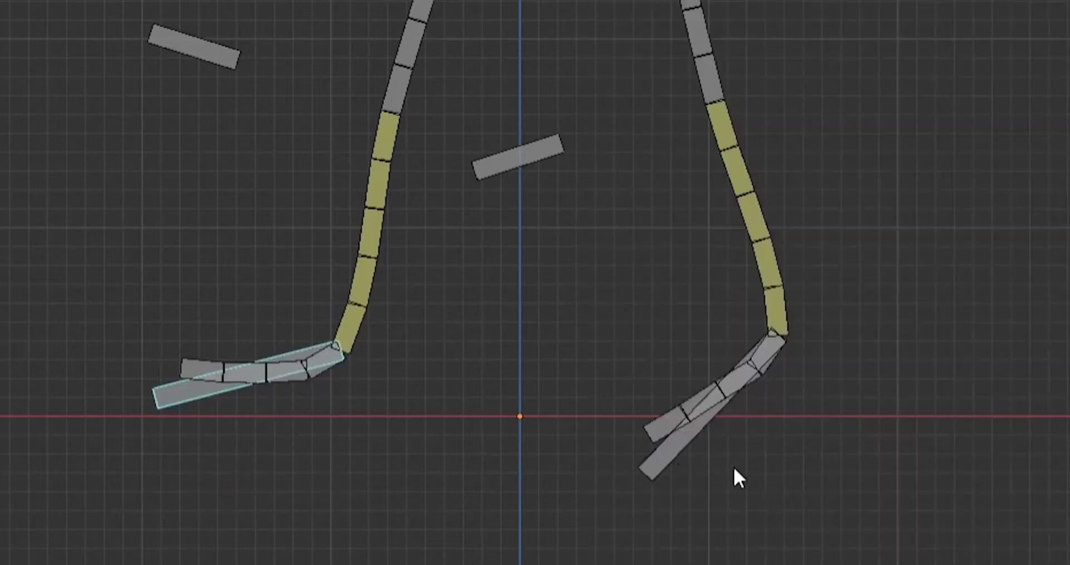
Add a Copy Rotation constraint to the foot.L bone, targeting the leg.IK.L bone.
{"action": "left_click", "coordinate": [666, 452]}
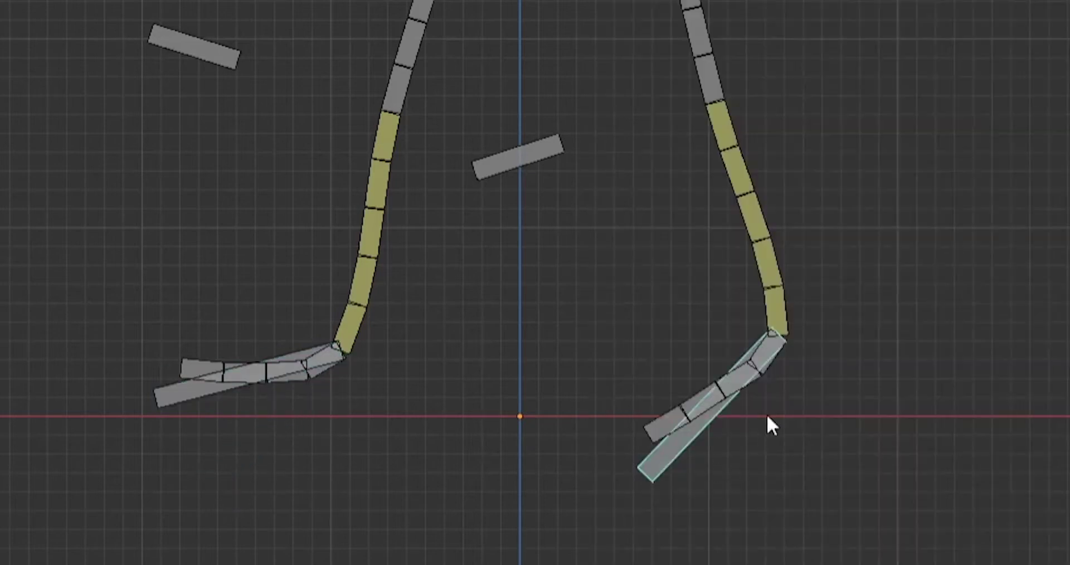
{"action": "left_click", "coordinate": [757, 372], "text": "shift"}
{"action": "key", "text": "shift+ctrl+c"}
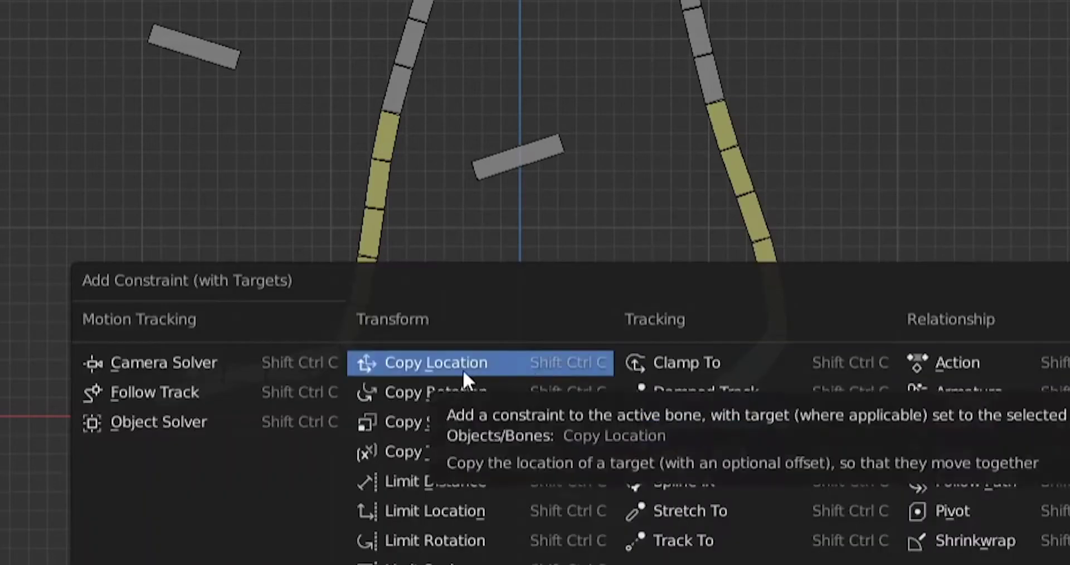
{"action": "left_click", "coordinate": [448, 393]}
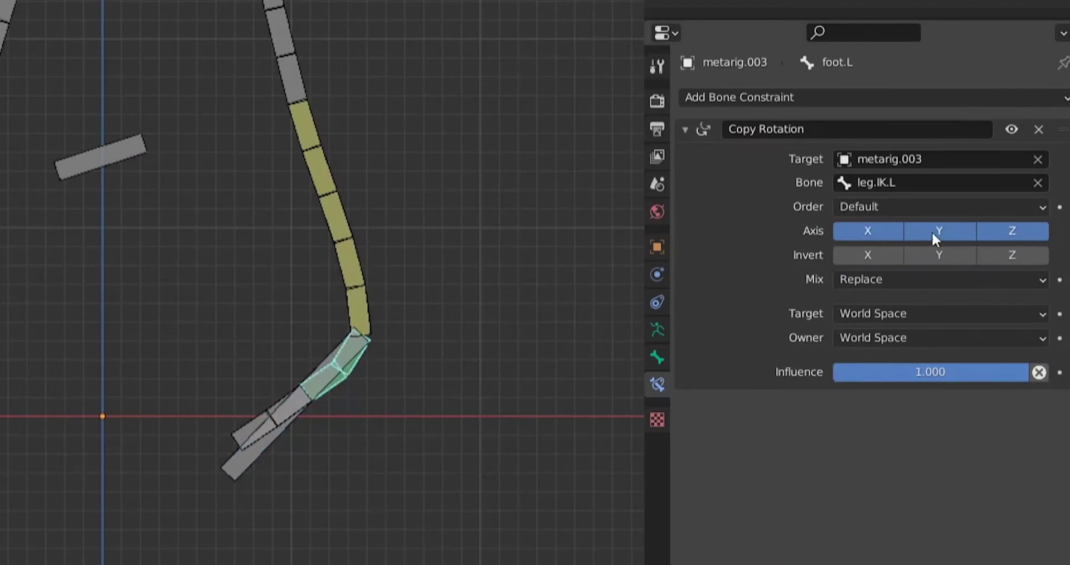
Limit foot.L's Copy Rotation to the Z axis with Local Space as target space, and test it by rotating leg.IK.L.
{"action": "left_click", "coordinate": [914, 231]}
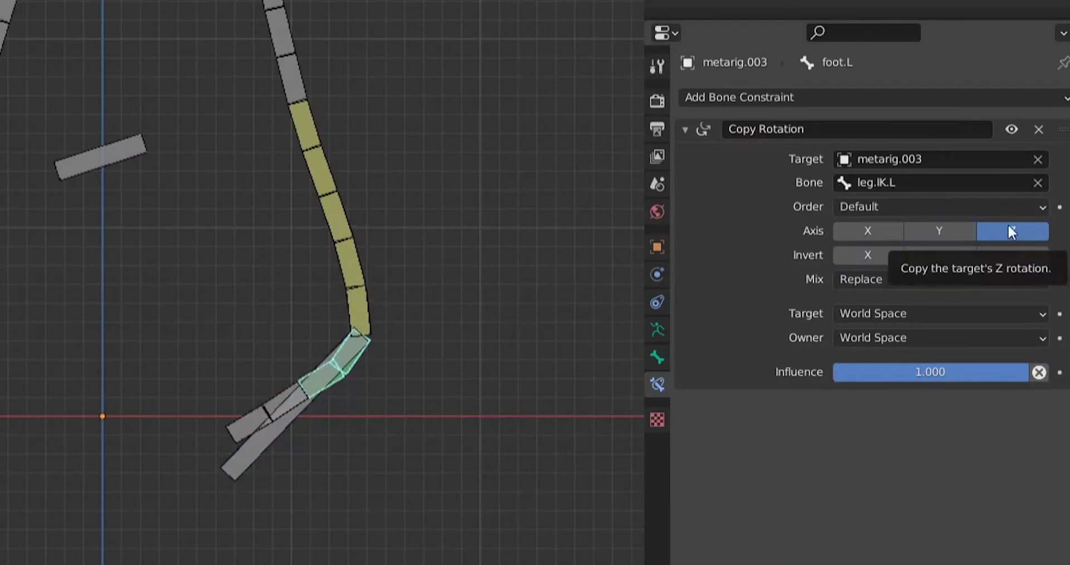
{"action": "left_click", "coordinate": [900, 313]}
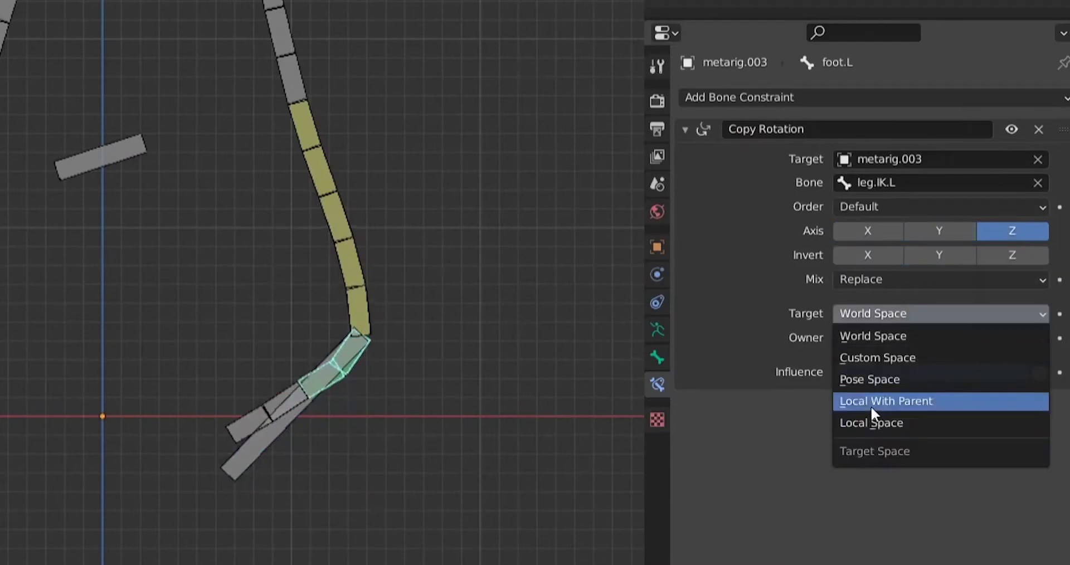
{"action": "left_click", "coordinate": [871, 422]}
{"action": "left_click", "coordinate": [871, 332]}
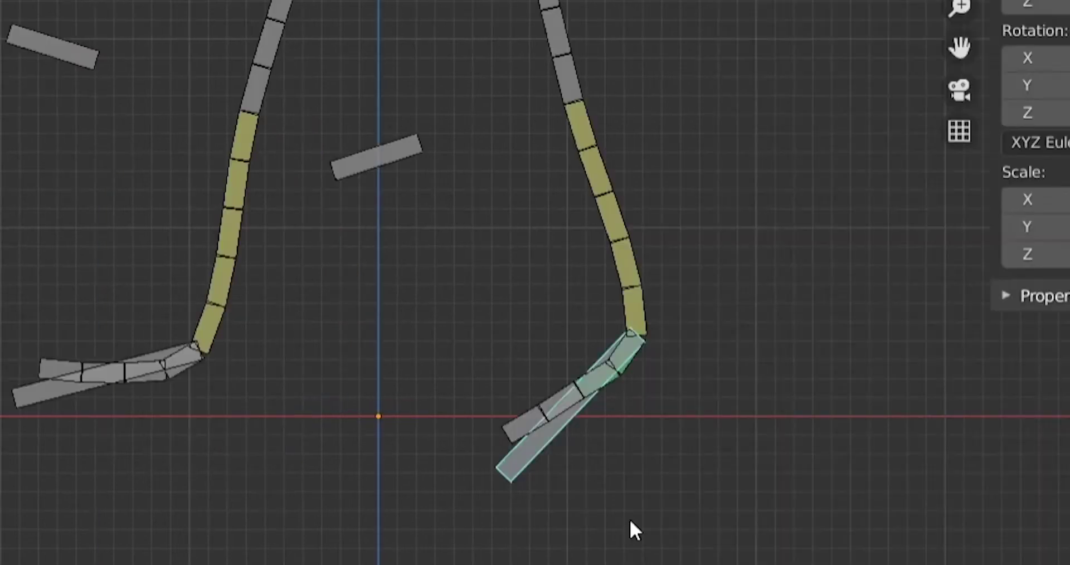
{"action": "key", "text": "r"}
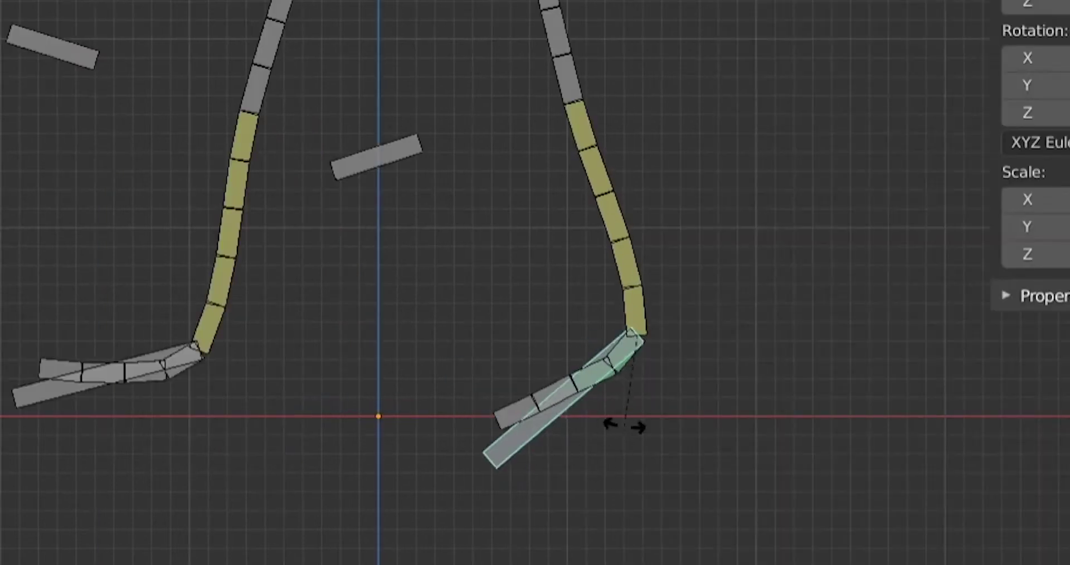
{"action": "left_click", "coordinate": [629, 426]}
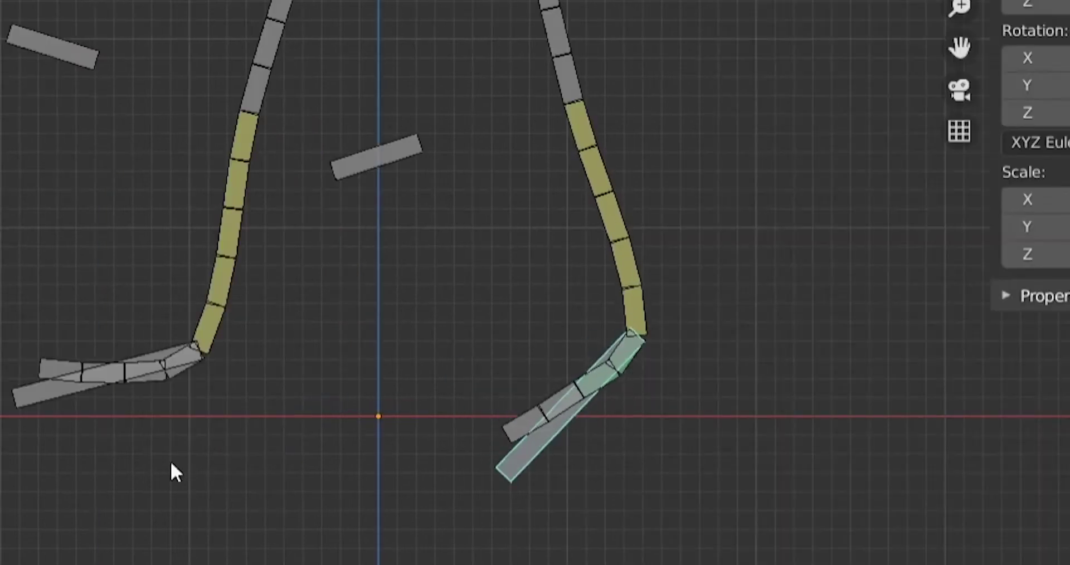
Add a Copy Rotation constraint to the foot.R bone, targeting the leg.IK.R bone.
{"action": "left_click", "coordinate": [56, 389]}
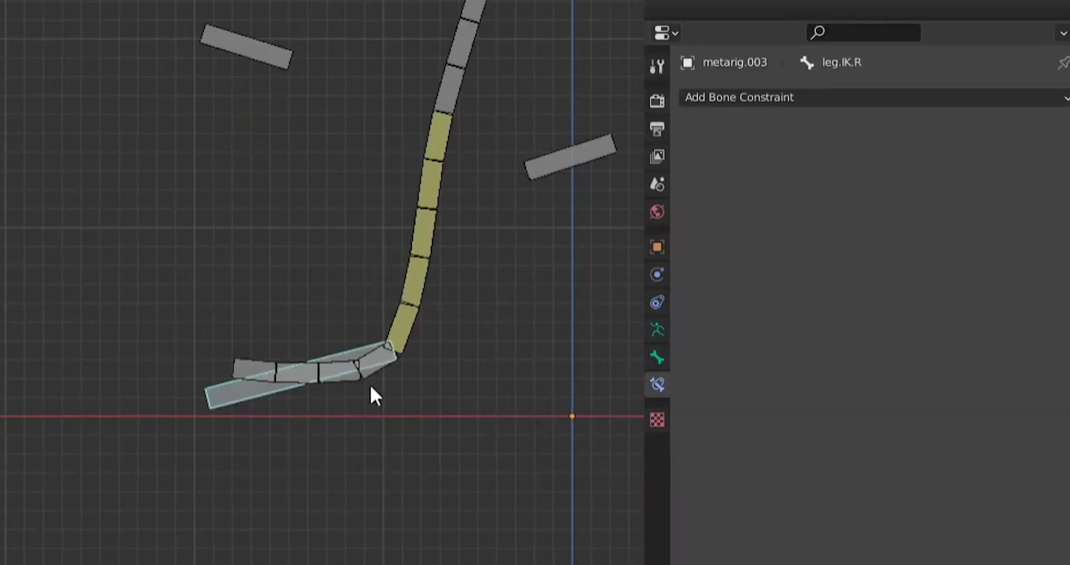
{"action": "left_click", "coordinate": [370, 386], "text": "shift"}
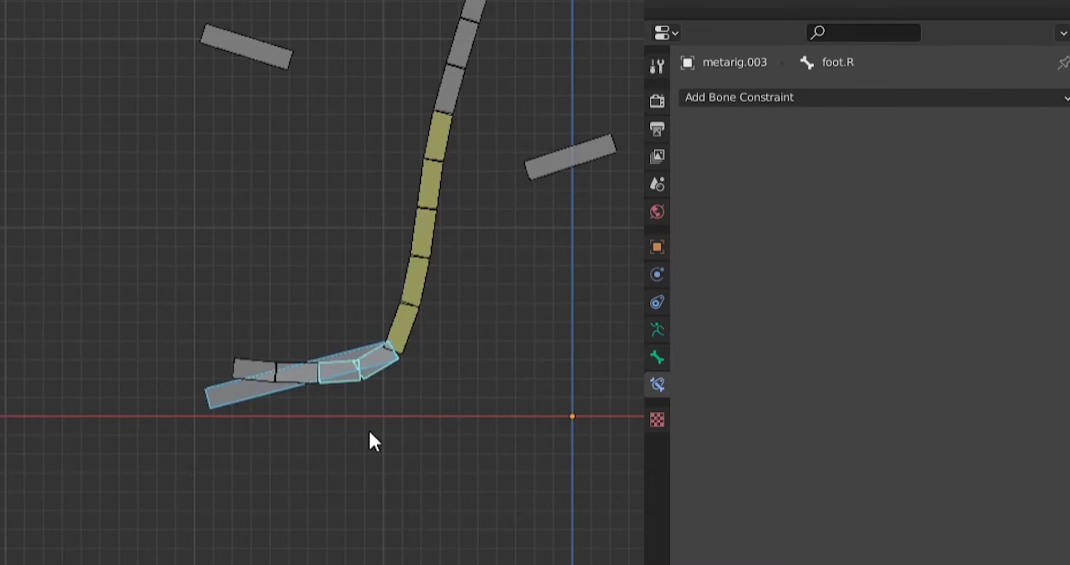
{"action": "key", "text": "shift+ctrl+c"}
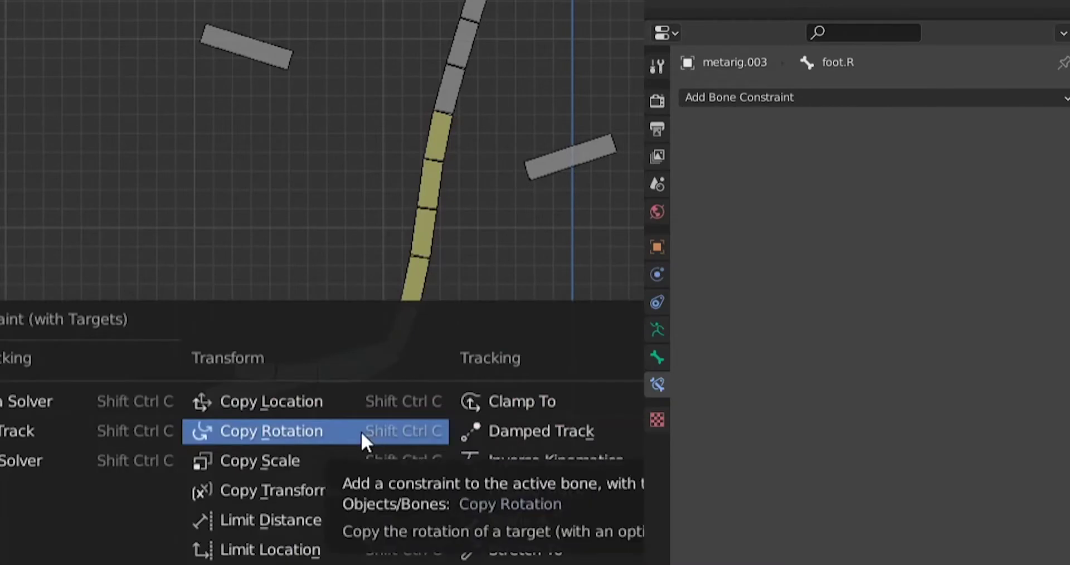
{"action": "left_click", "coordinate": [361, 434]}
{"action": "left_click", "coordinate": [363, 376]}
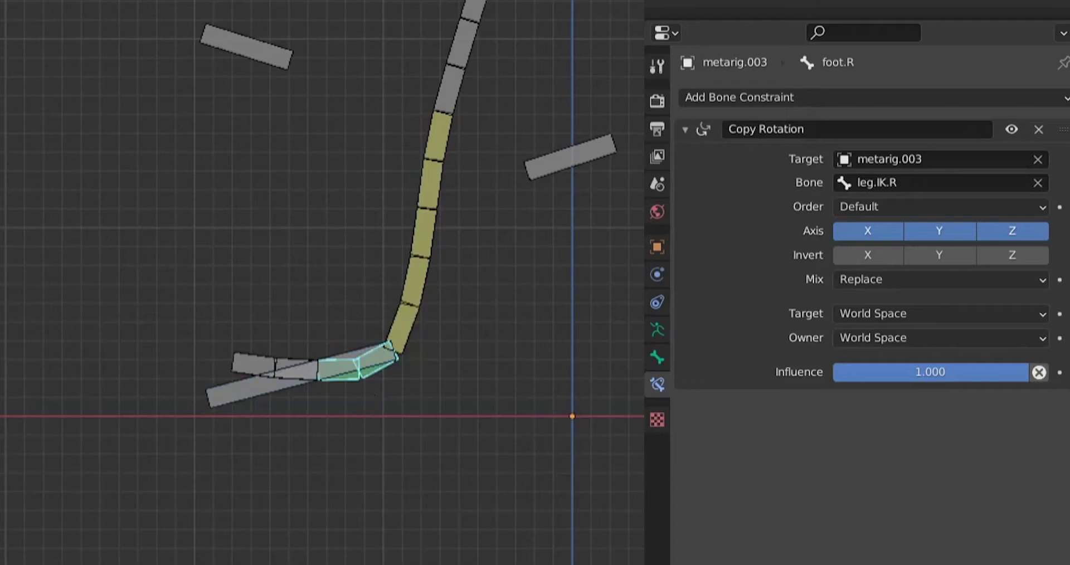
Limit foot.R's Copy Rotation constraint to the Z axis and set both its target and owner spaces to Local Space.
{"action": "left_click", "coordinate": [953, 231]}
{"action": "left_click", "coordinate": [864, 229]}
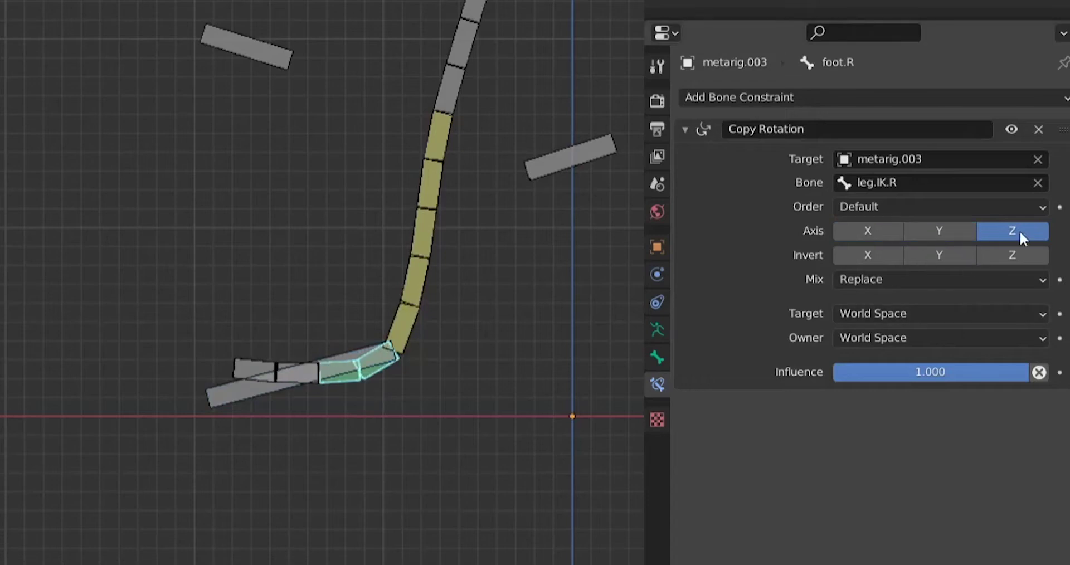
{"action": "left_click", "coordinate": [882, 314]}
{"action": "left_click", "coordinate": [871, 423]}
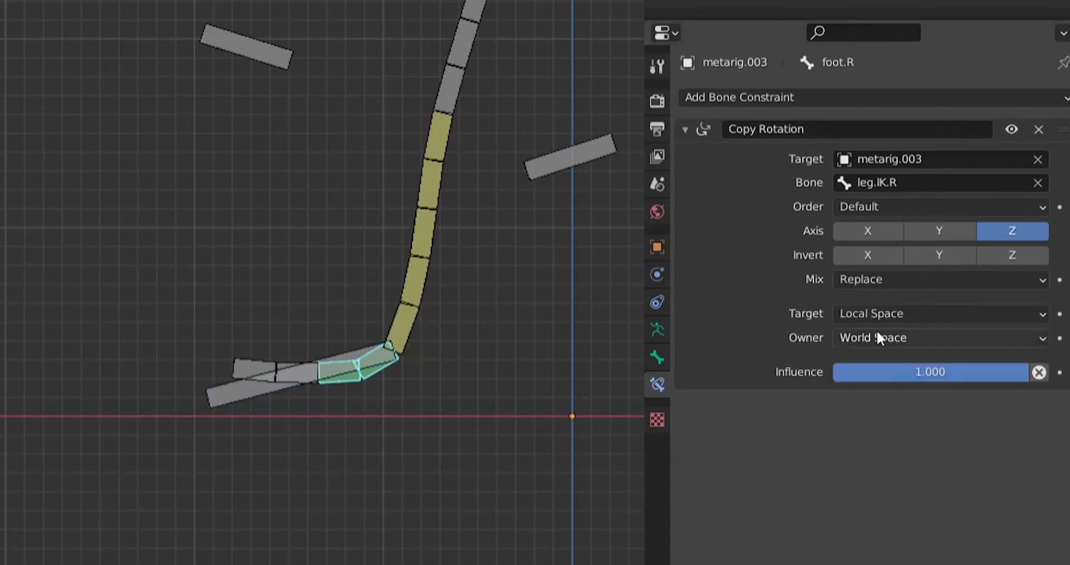
{"action": "left_click", "coordinate": [878, 337]}
{"action": "left_click", "coordinate": [865, 447]}
Test the right leg by rotating and moving leg.IK.R and by moving the knee's pole target.
{"action": "key", "text": "r"}
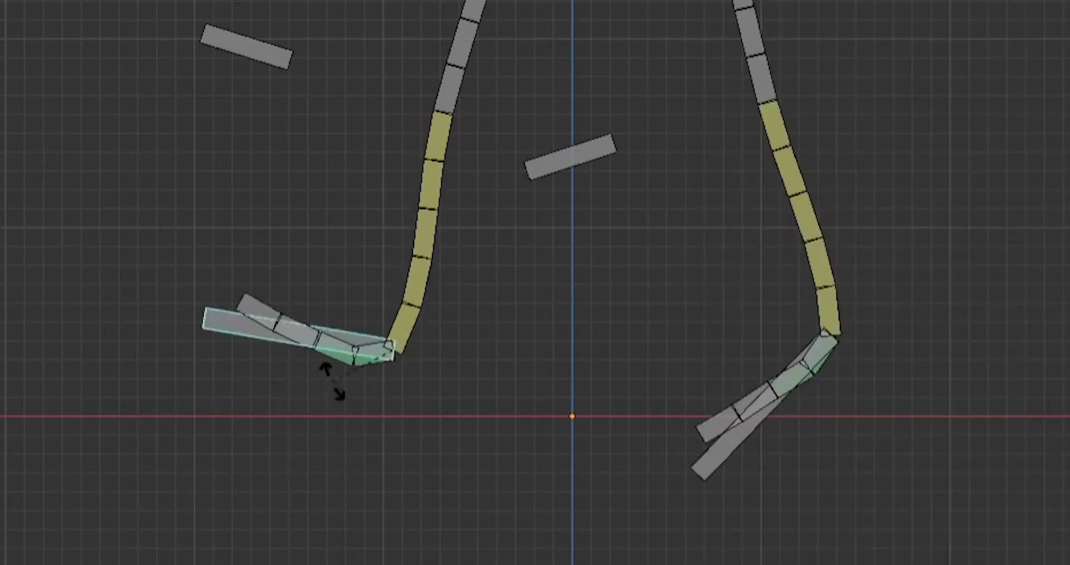
{"action": "left_click", "coordinate": [328, 456]}
{"action": "key", "text": "g"}
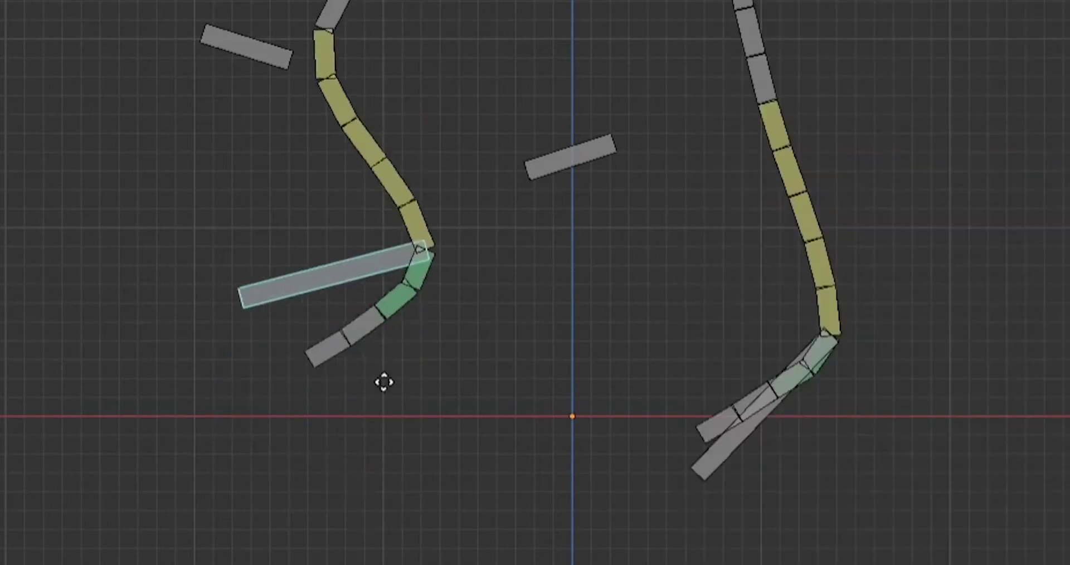
{"action": "left_click", "coordinate": [407, 440]}
{"action": "left_click", "coordinate": [275, 61]}
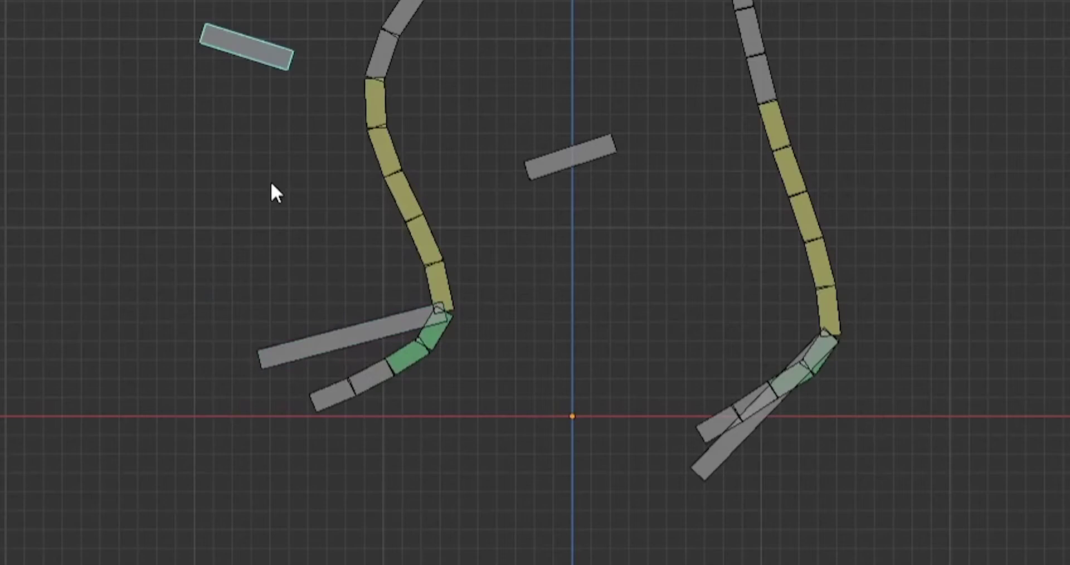
{"action": "key", "text": "g"}
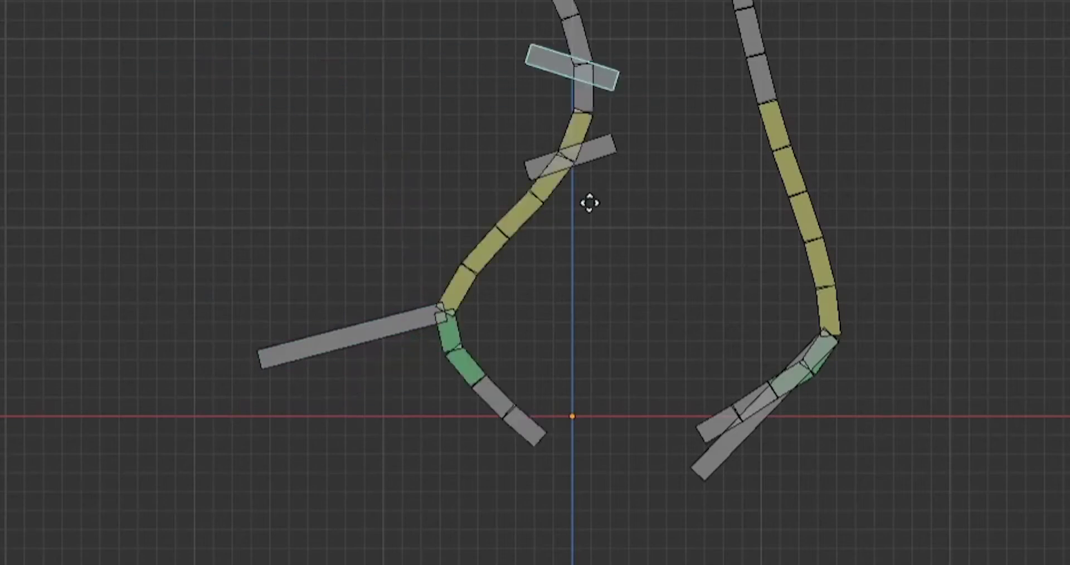
{"action": "right_click", "coordinate": [649, 218]}
Set the Rigify rig type of the left foot's toe bone to basic.super_copy.
{"action": "scroll", "coordinate": [784, 467], "scroll_direction": "up", "scroll_amount": 3}
{"action": "middle_click_drag", "start_coordinate": [785, 467], "coordinate": [834, 387], "text": "shift"}
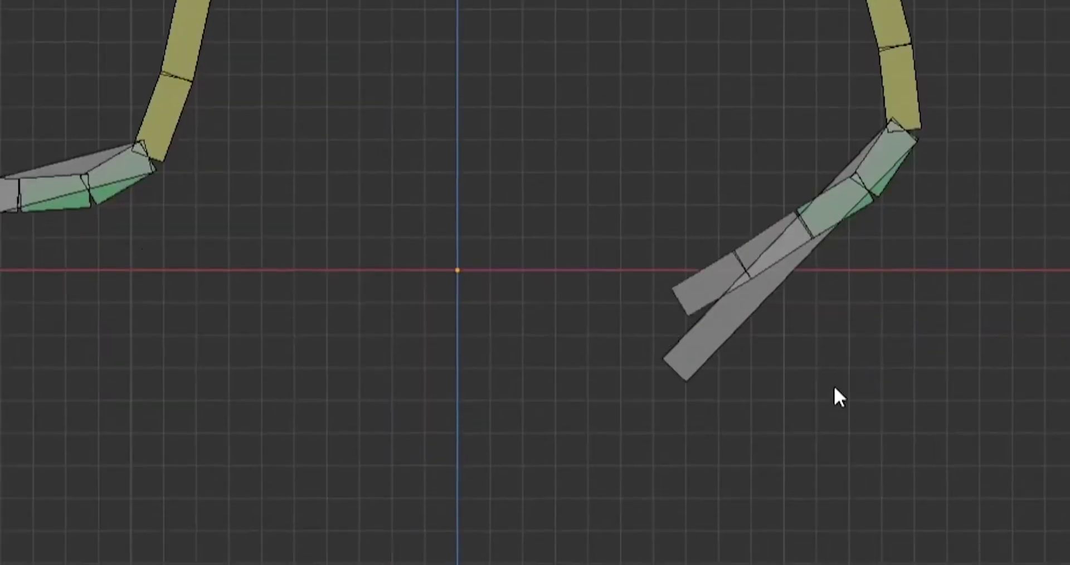
{"action": "scroll", "coordinate": [834, 387], "scroll_direction": "up", "scroll_amount": 3}
{"action": "middle_click_drag", "start_coordinate": [892, 405], "coordinate": [632, 411], "text": "shift"}
{"action": "scroll", "coordinate": [671, 410], "scroll_direction": "down", "scroll_amount": 2}
{"action": "scroll", "coordinate": [673, 412], "scroll_direction": "up", "scroll_amount": 1}
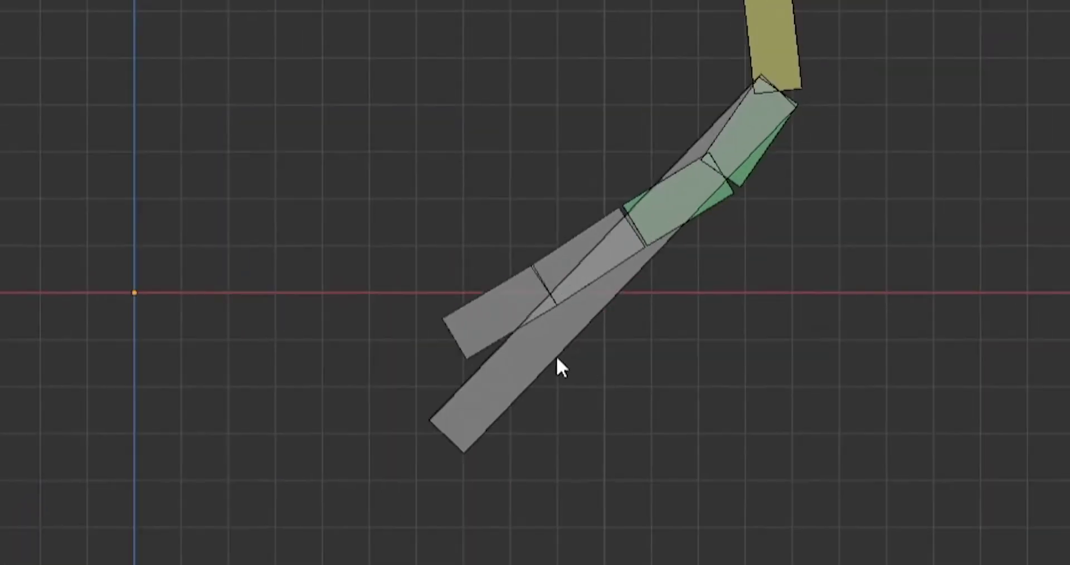
{"action": "left_click", "coordinate": [507, 317]}
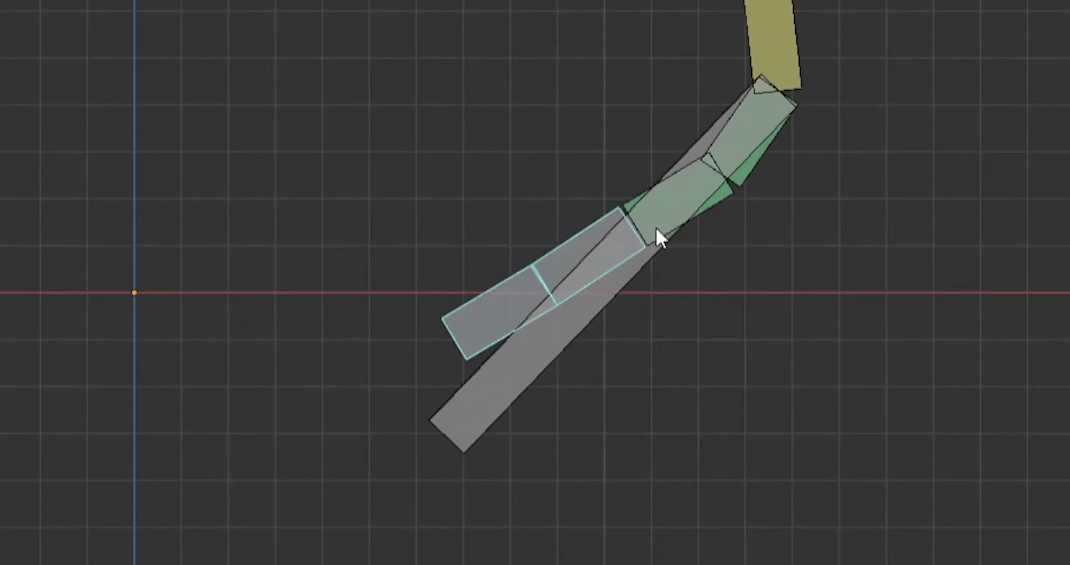
{"action": "scroll", "coordinate": [795, 177], "scroll_direction": "down", "scroll_amount": 5}
{"action": "scroll", "coordinate": [593, 186], "scroll_direction": "up", "scroll_amount": 3}
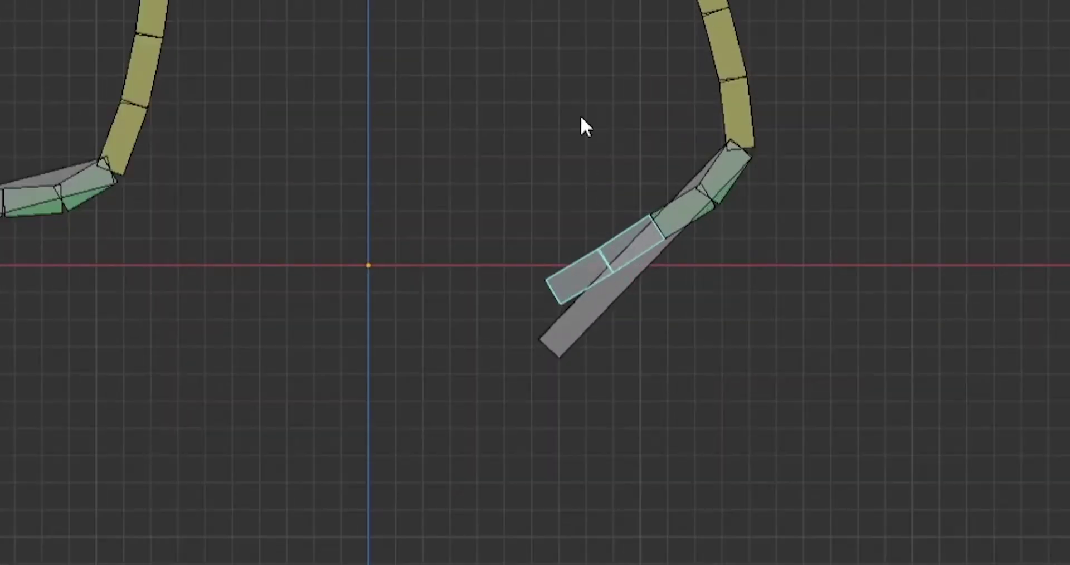
{"action": "scroll", "coordinate": [690, 375], "scroll_direction": "up", "scroll_amount": 2}
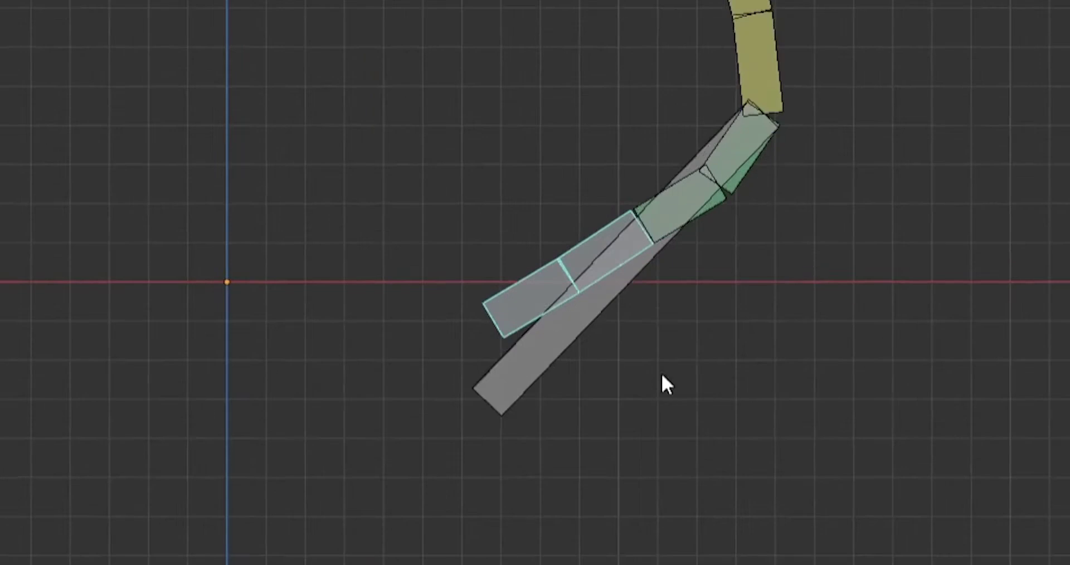
{"action": "key", "text": "alt+a"}
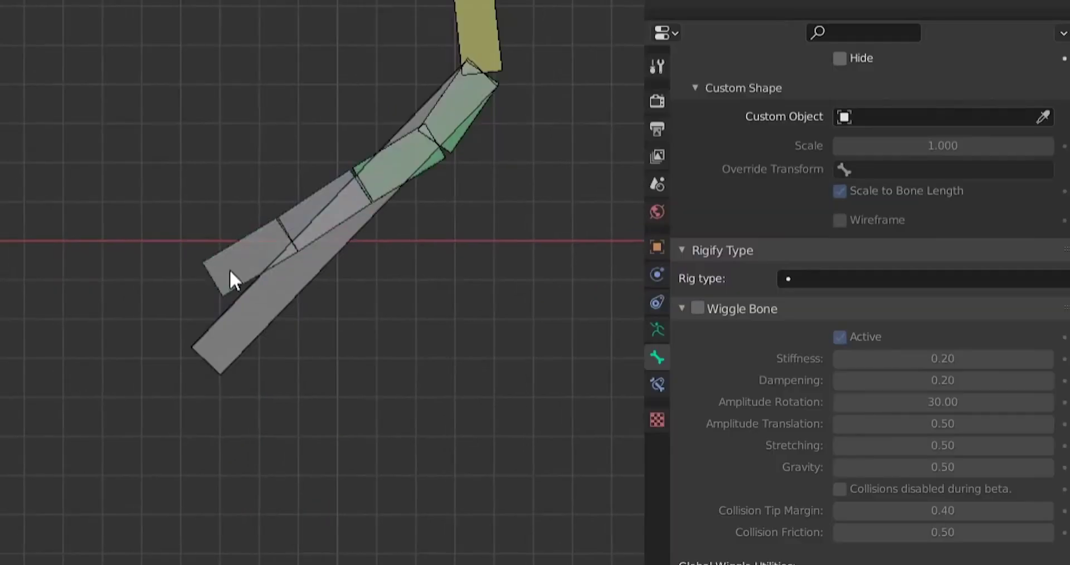
{"action": "left_click", "coordinate": [229, 269]}
{"action": "left_click", "coordinate": [787, 282]}
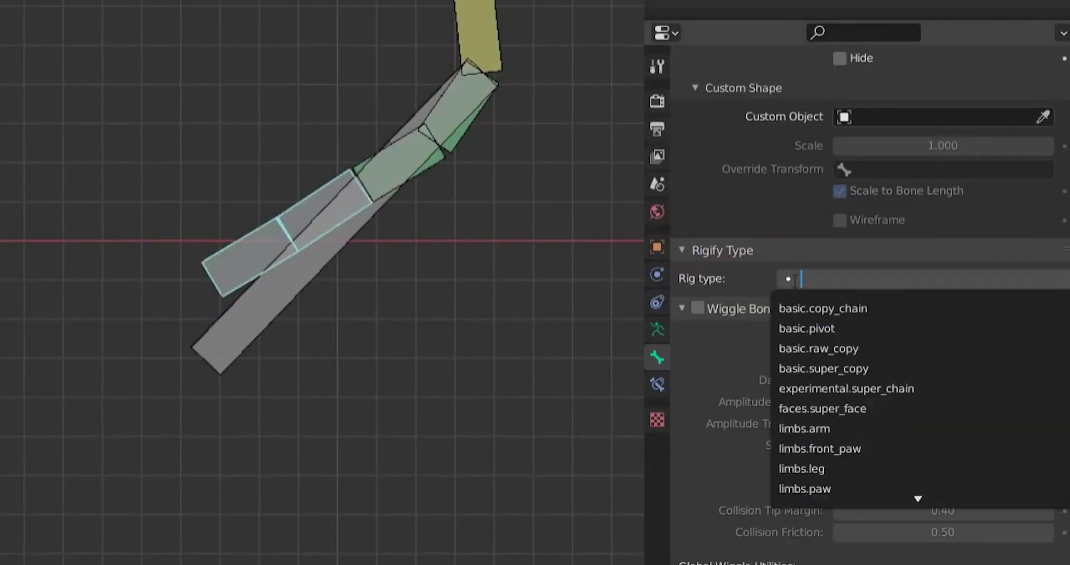
{"action": "type", "text": "basi"}
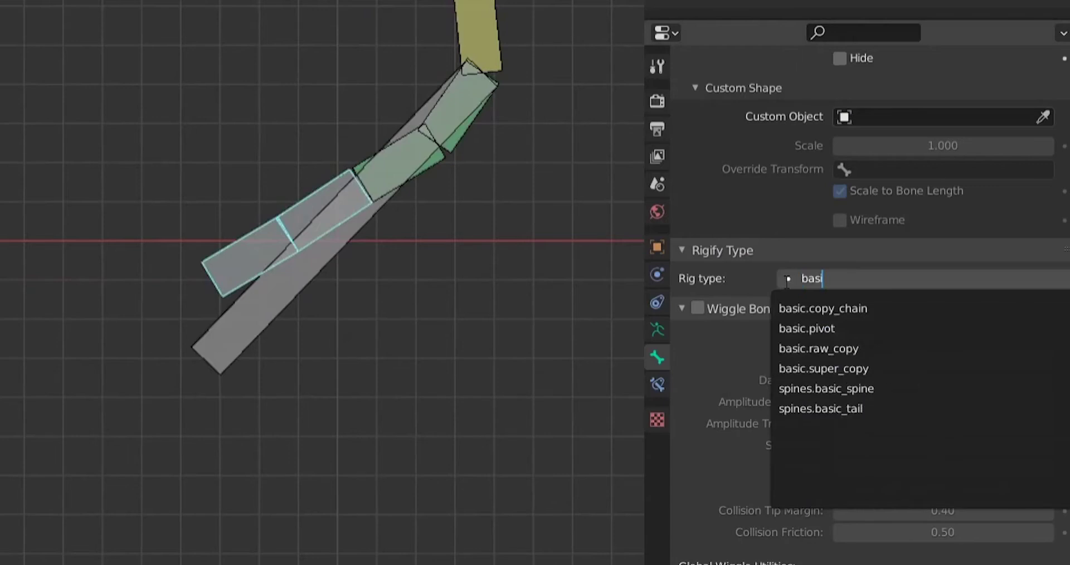
{"action": "left_click", "coordinate": [801, 369]}
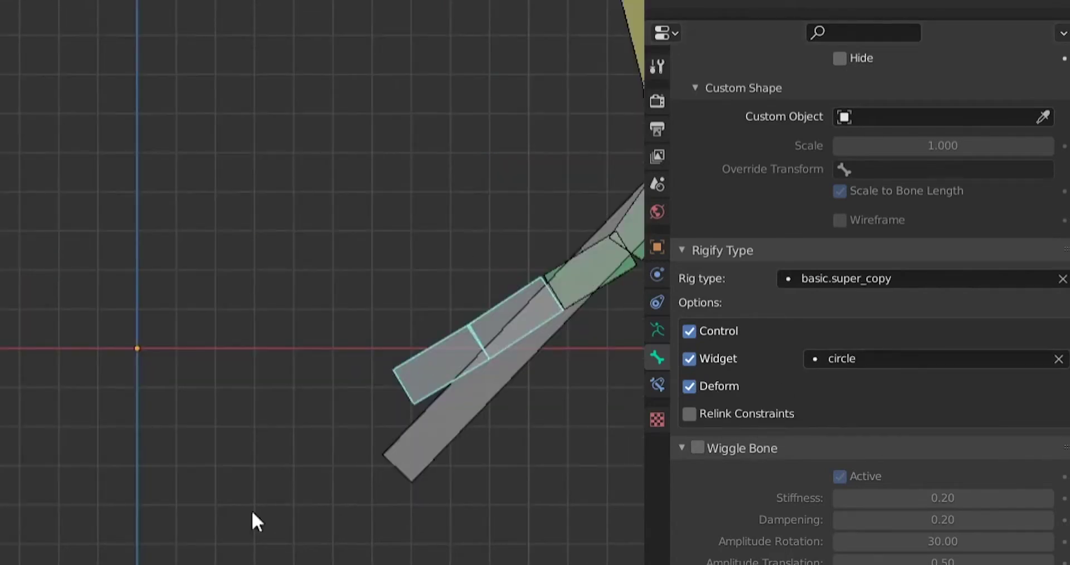
Set the Rigify rig type of the right foot's toe bone to basic.super_copy.
{"action": "left_click", "coordinate": [170, 209]}
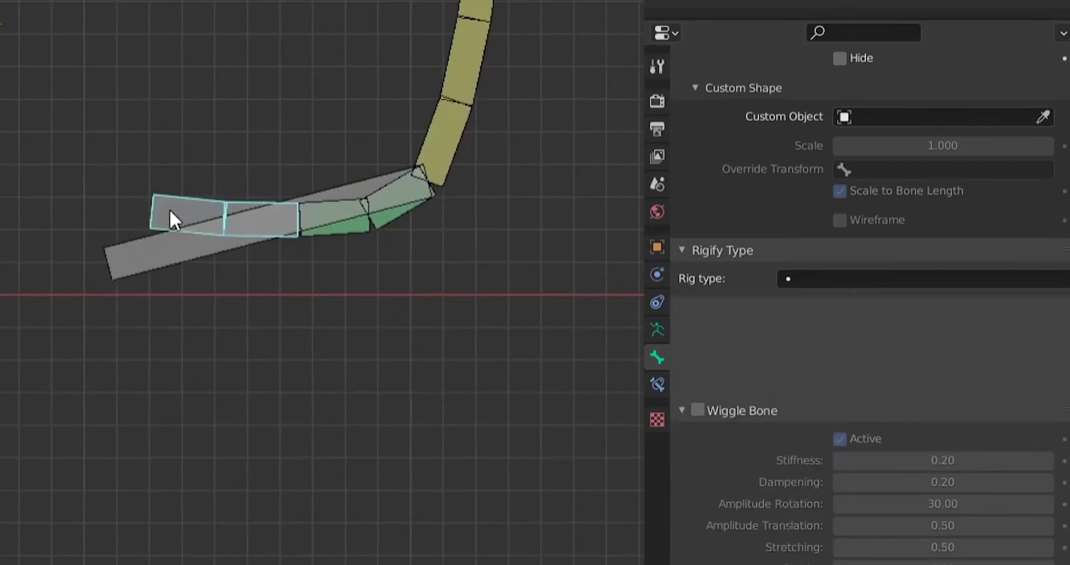
{"action": "left_click", "coordinate": [820, 279]}
{"action": "type", "text": "sup"}
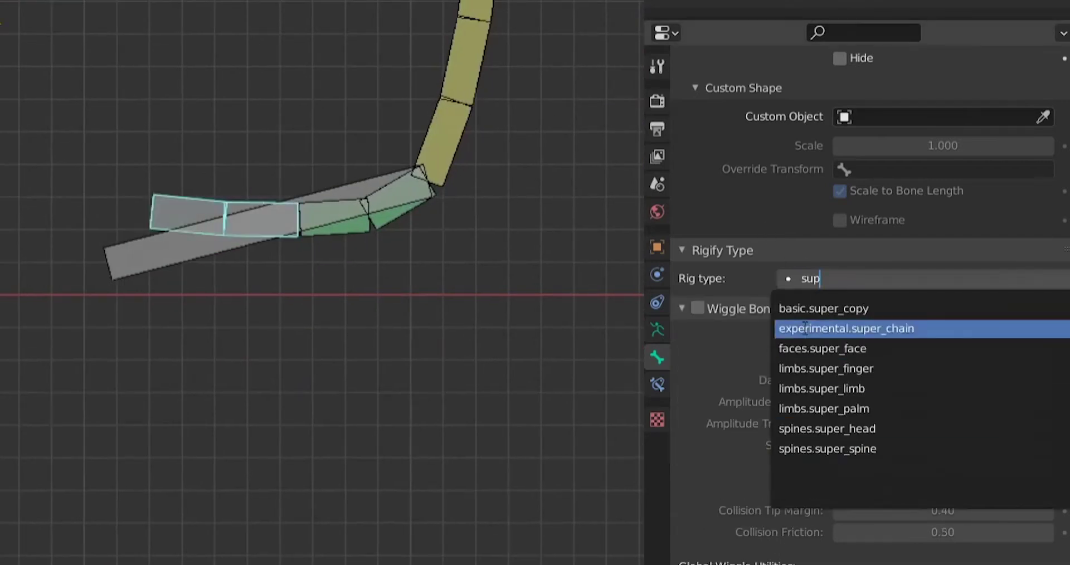
{"action": "left_click", "coordinate": [807, 309]}
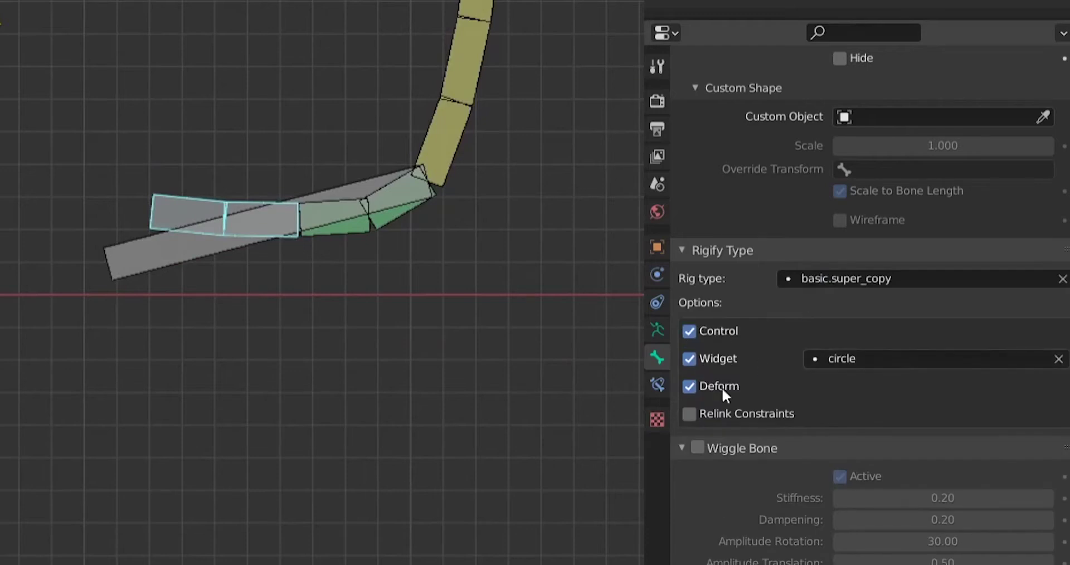
Check the bone settings and Rigify rig types of the left toe and of both legs' bone chains.
{"action": "scroll", "coordinate": [742, 269], "scroll_direction": "up", "scroll_amount": 5}
{"action": "scroll", "coordinate": [322, 282], "scroll_direction": "down", "scroll_amount": 6}
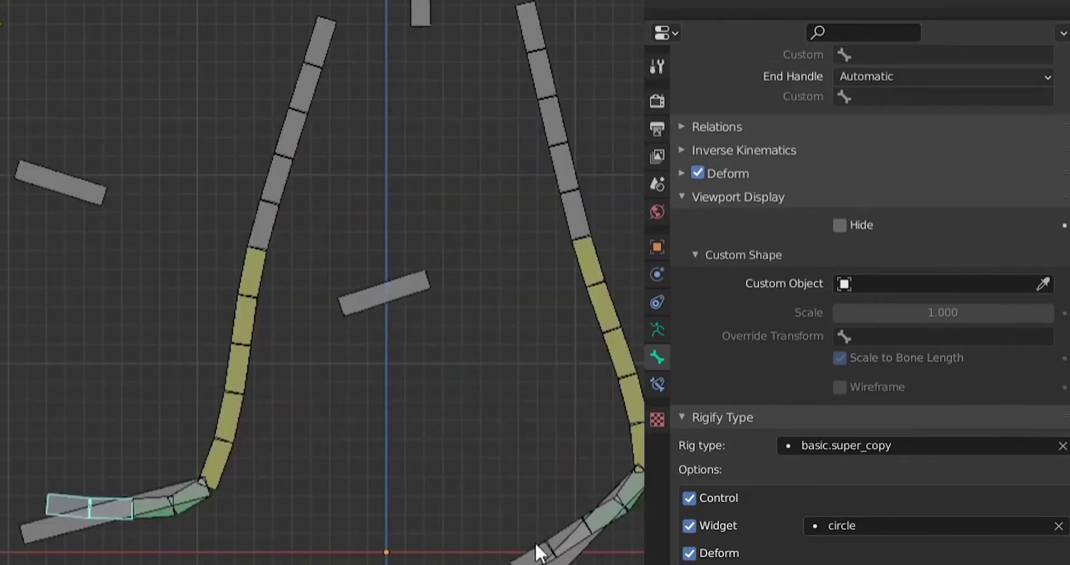
{"action": "left_click", "coordinate": [537, 547]}
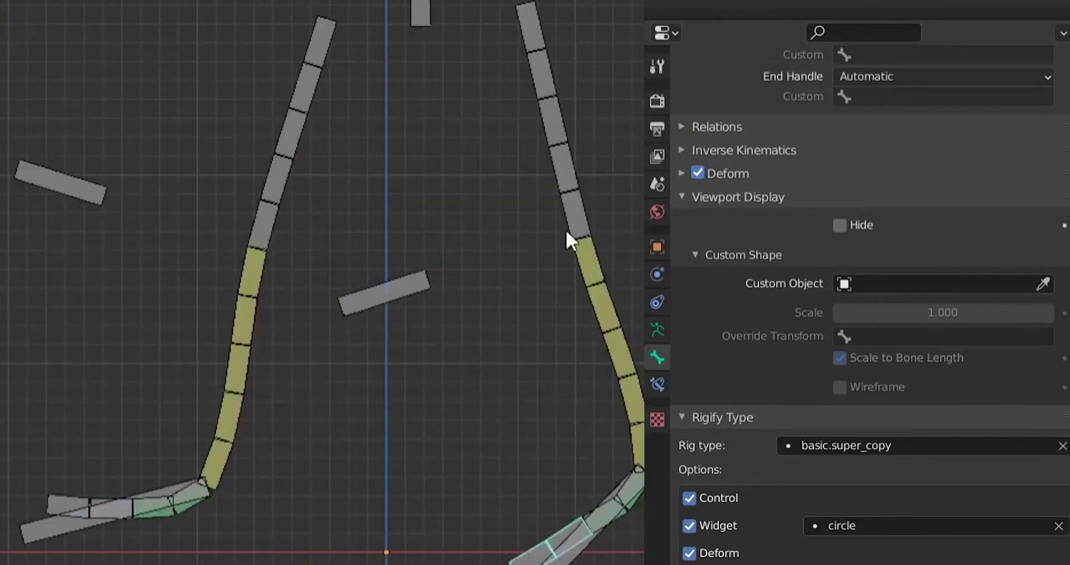
{"action": "left_click", "coordinate": [560, 183]}
{"action": "scroll", "coordinate": [725, 390], "scroll_direction": "down", "scroll_amount": 3}
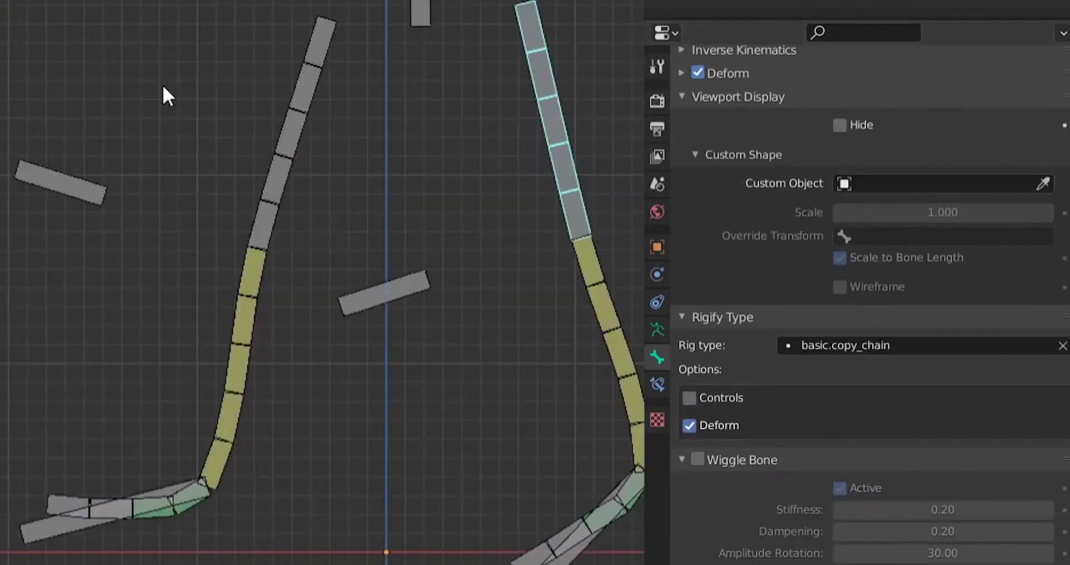
{"action": "left_click", "coordinate": [275, 153]}
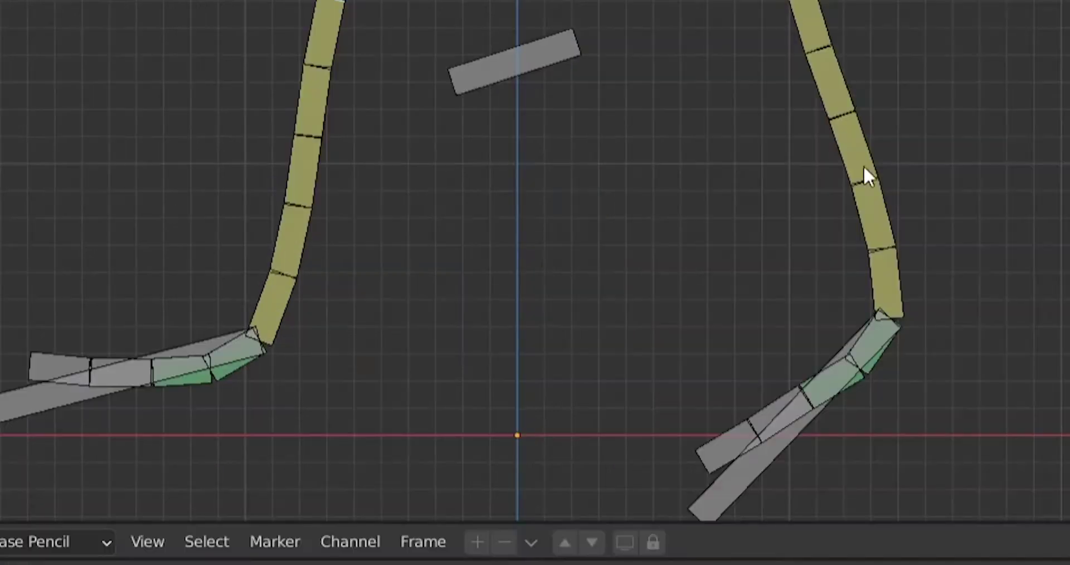
{"action": "left_click", "coordinate": [864, 167]}
{"action": "left_click", "coordinate": [308, 170]}
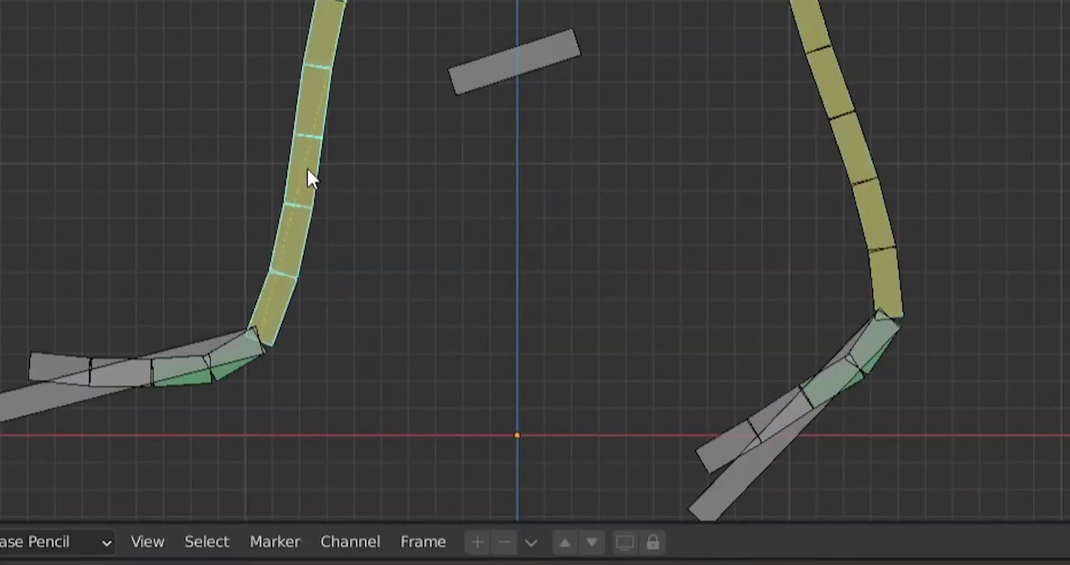
{"action": "left_click", "coordinate": [216, 384]}
Test the left foot's response by rotating the leg.IK.L control.
{"action": "left_click", "coordinate": [747, 491]}
{"action": "key", "text": "r"}
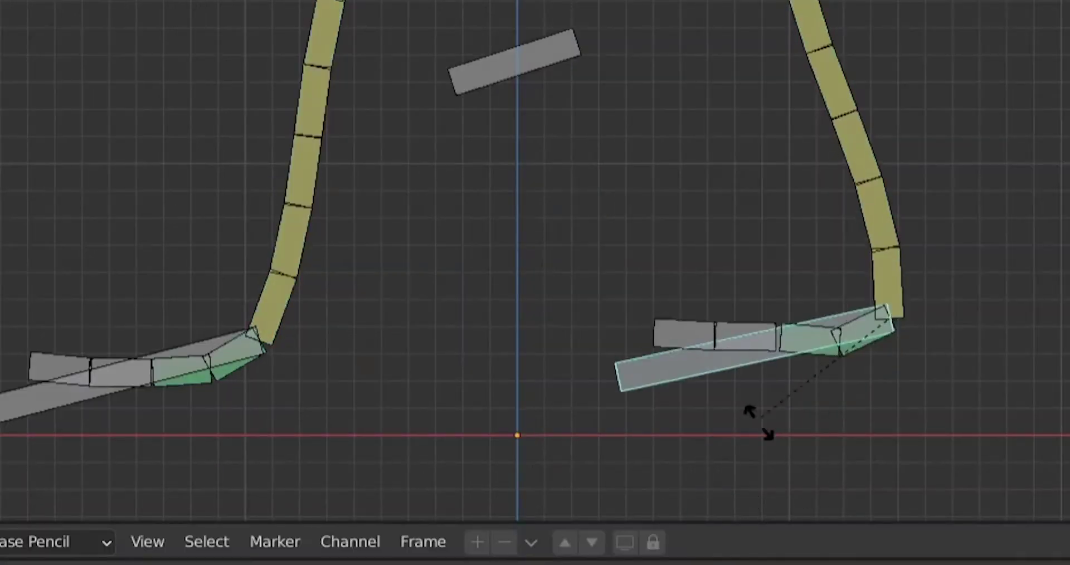
{"action": "right_click", "coordinate": [730, 416]}
Examine the arm chain with its hand.R bone and the rest of the metarig.
{"action": "scroll", "coordinate": [495, 106], "scroll_direction": "down", "scroll_amount": 7}
{"action": "middle_click_drag", "start_coordinate": [465, 10], "coordinate": [431, 144], "text": "shift"}
{"action": "scroll", "coordinate": [557, 207], "scroll_direction": "down", "scroll_amount": 2}
{"action": "scroll", "coordinate": [558, 205], "scroll_direction": "up", "scroll_amount": 4}
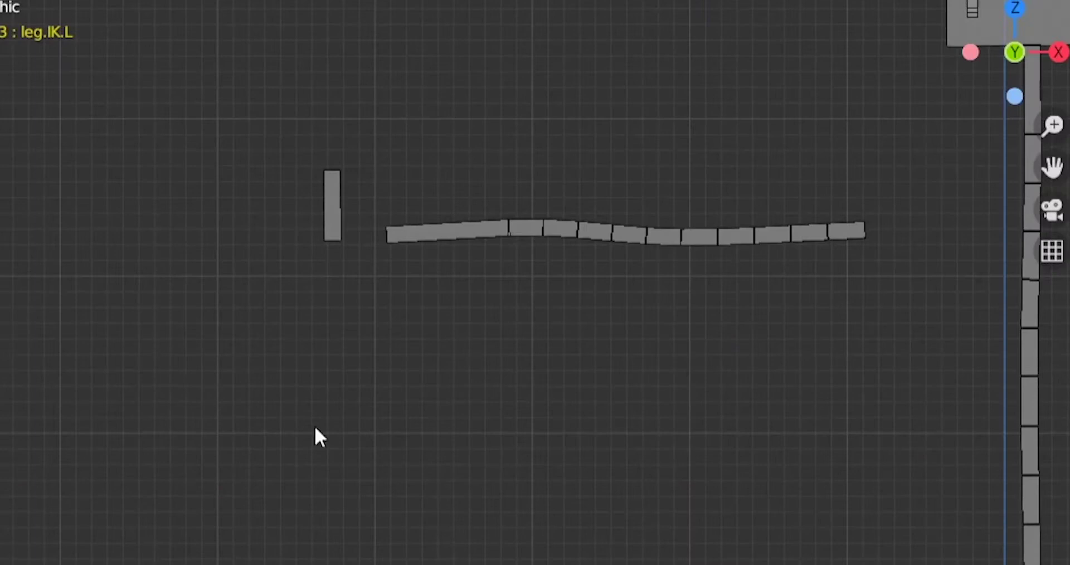
{"action": "scroll", "coordinate": [380, 248], "scroll_direction": "up", "scroll_amount": 2}
{"action": "left_click", "coordinate": [376, 183]}
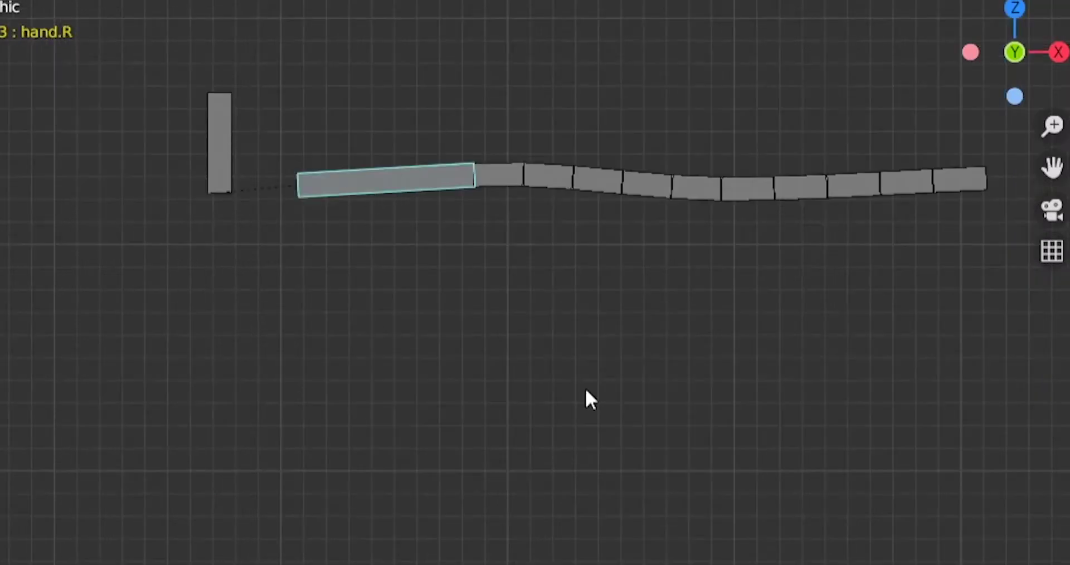
{"action": "scroll", "coordinate": [585, 389], "scroll_direction": "down", "scroll_amount": 4}
{"action": "middle_click_drag", "start_coordinate": [684, 456], "coordinate": [533, 81], "text": "shift"}
{"action": "scroll", "coordinate": [501, 396], "scroll_direction": "down", "scroll_amount": 3}
{"action": "middle_click_drag", "start_coordinate": [382, 254], "coordinate": [336, 511], "text": "shift"}
Switch metarig.003 to Object Mode and generate its Rigify rig.
{"action": "key", "text": "ctrl+Tab"}
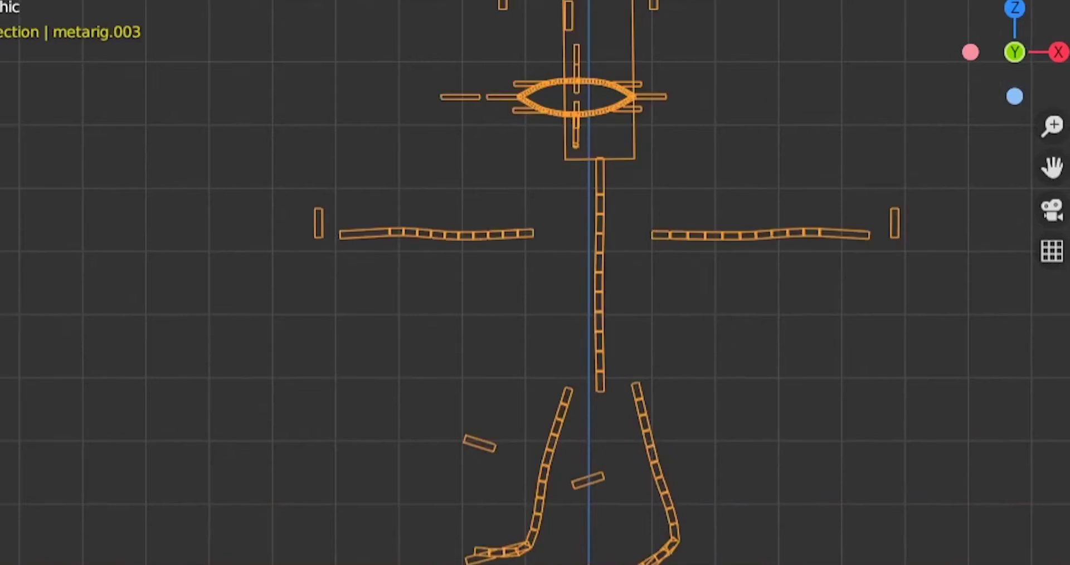
{"action": "left_click", "coordinate": [661, 331]}
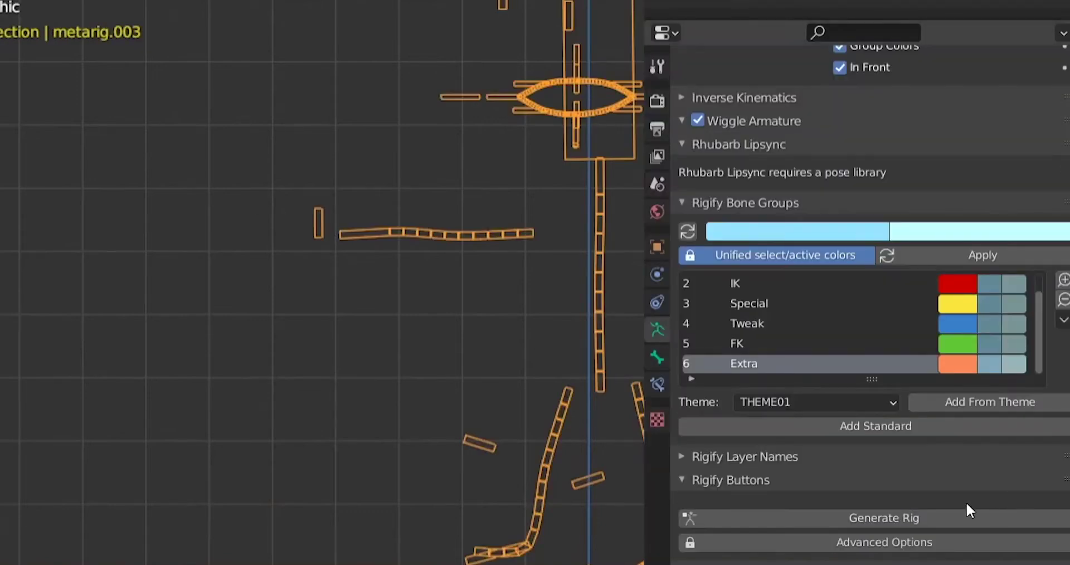
{"action": "left_click", "coordinate": [945, 516]}
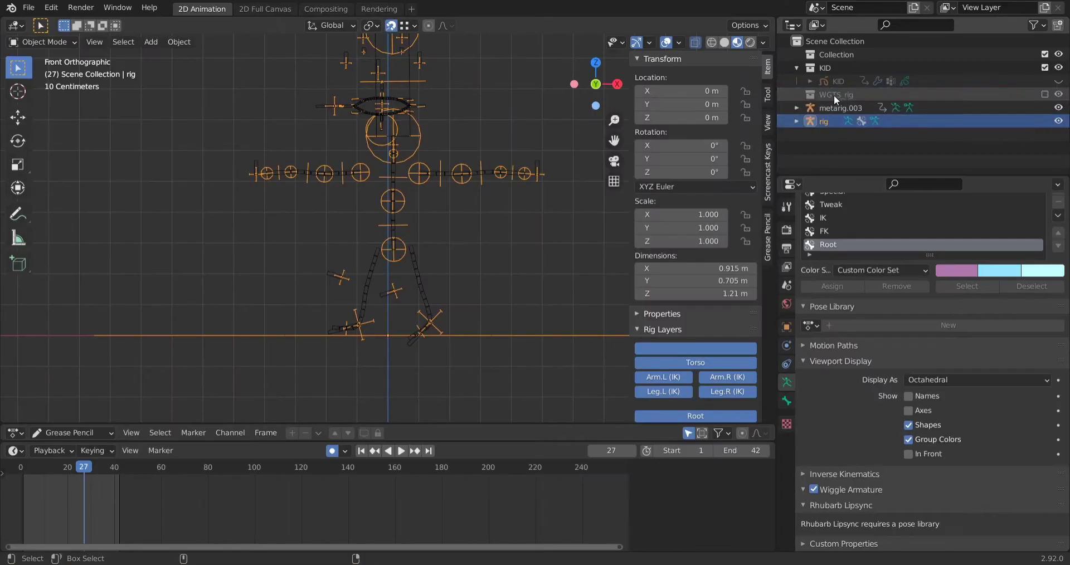
Hide metarig.003 and unhide the KID drawing in the KID collection.
{"action": "left_click", "coordinate": [833, 95]}
{"action": "left_click_drag", "start_coordinate": [829, 91], "coordinate": [821, 67]}
{"action": "left_click_drag", "start_coordinate": [814, 120], "coordinate": [829, 68]}
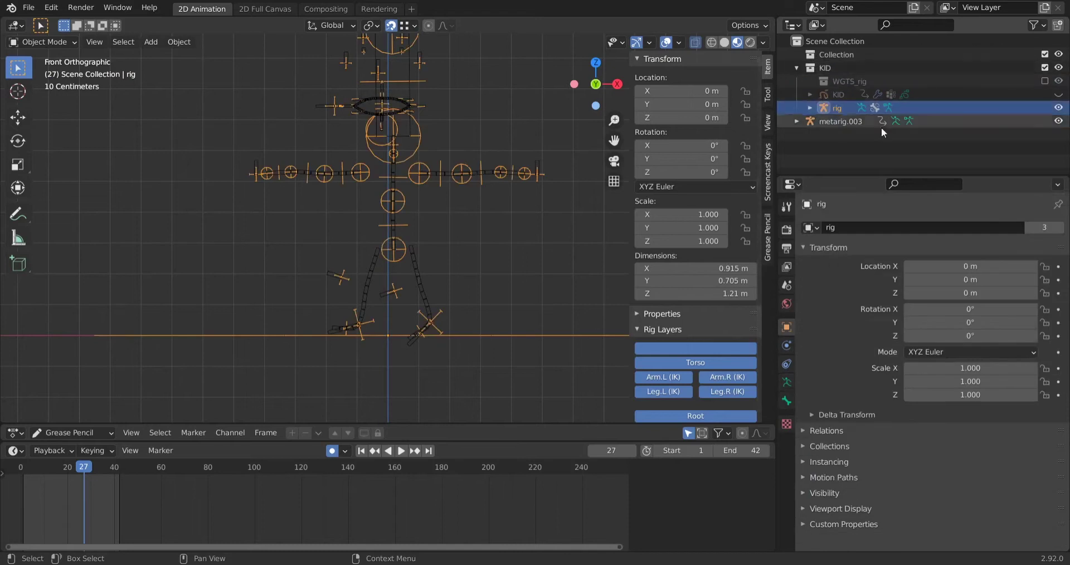
{"action": "left_click", "coordinate": [1058, 121]}
{"action": "left_click", "coordinate": [1059, 94]}
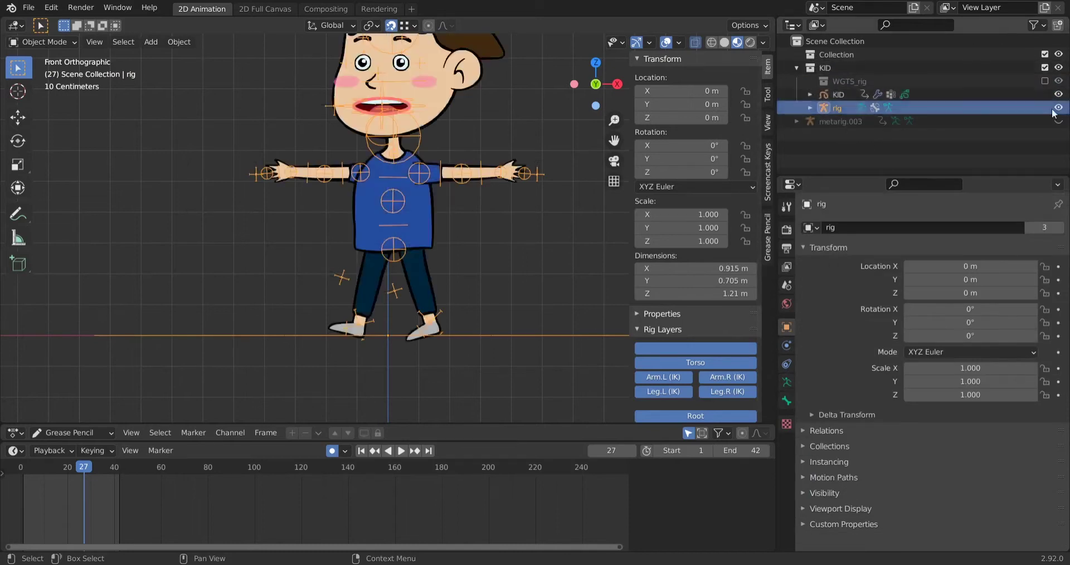
Select the KID drawing and examine its list of vertex groups.
{"action": "left_click", "coordinate": [433, 226]}
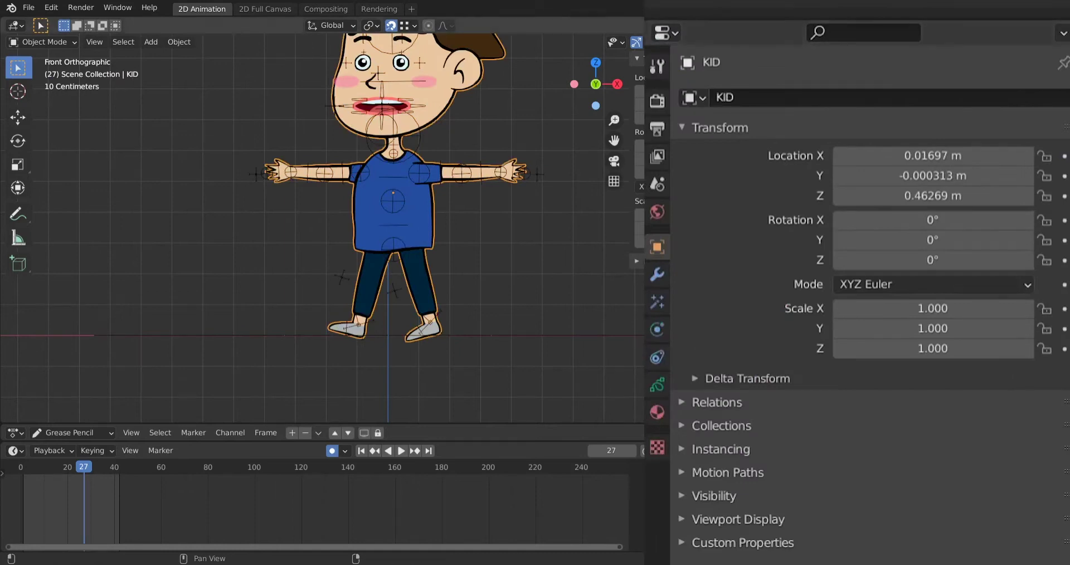
{"action": "left_click", "coordinate": [657, 385]}
{"action": "scroll", "coordinate": [869, 278], "scroll_direction": "down", "scroll_amount": 15}
{"action": "scroll", "coordinate": [877, 311], "scroll_direction": "down", "scroll_amount": 5}
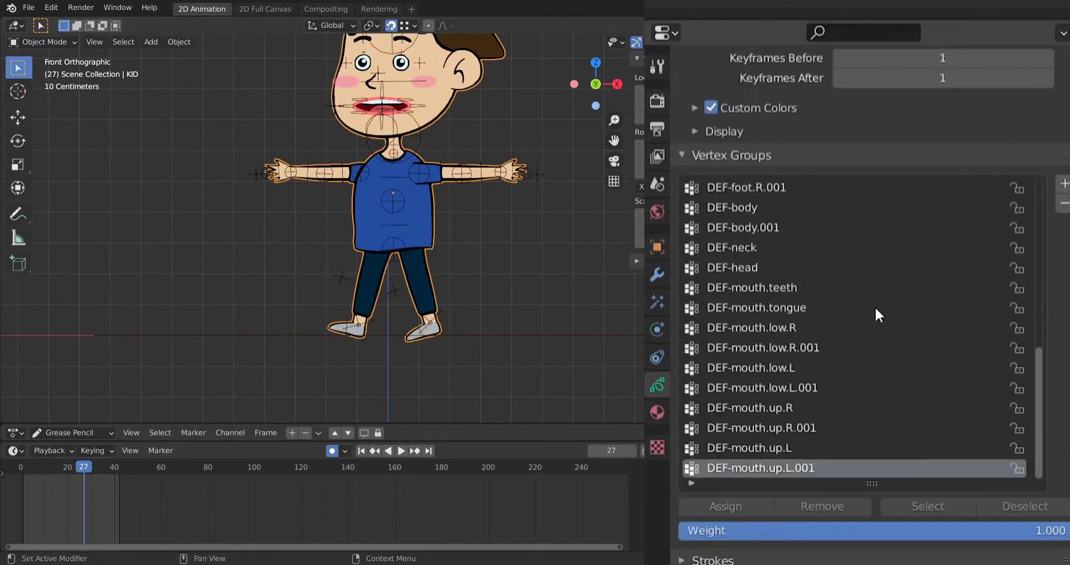
{"action": "scroll", "coordinate": [874, 318], "scroll_direction": "up", "scroll_amount": 12}
{"action": "scroll", "coordinate": [863, 290], "scroll_direction": "up", "scroll_amount": 15}
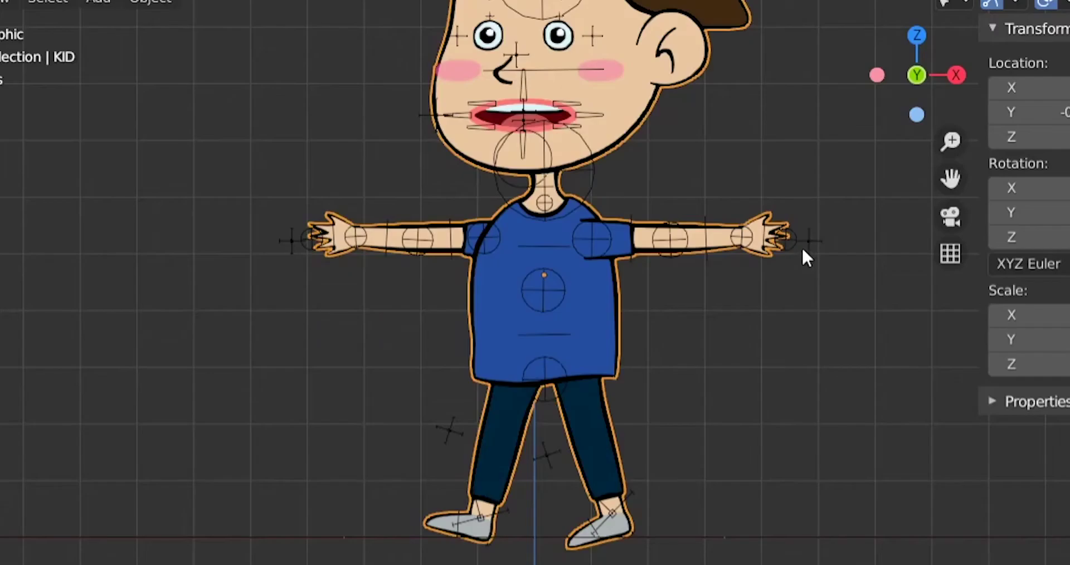
{"action": "left_click", "coordinate": [803, 251], "text": "shift"}
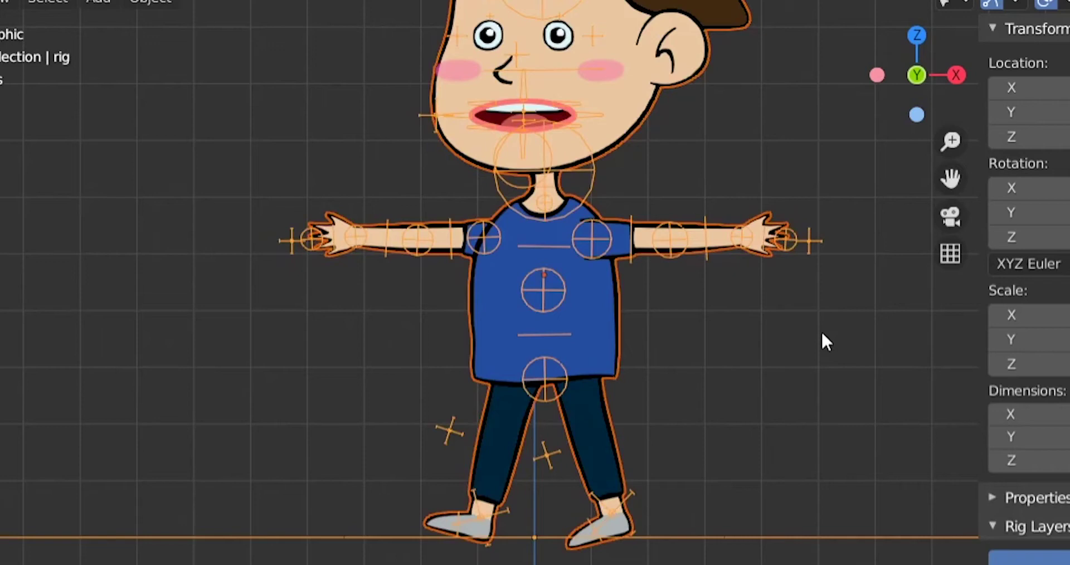
Parent the KID drawing to the rig with Armature Deform With Empty Groups and switch the rig to Pose Mode.
{"action": "key", "text": "ctrl+p"}
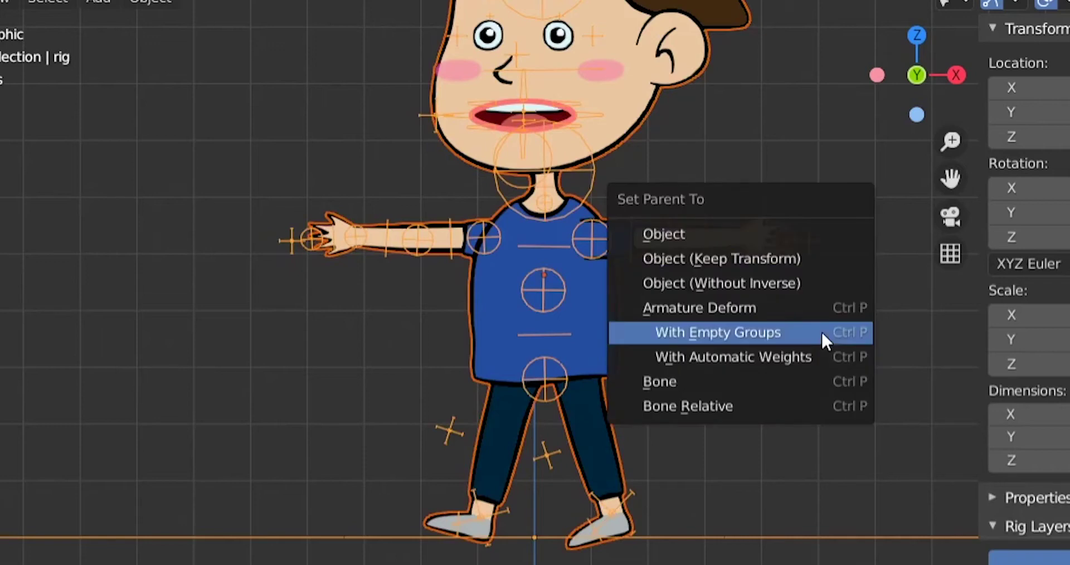
{"action": "left_click", "coordinate": [821, 332]}
{"action": "left_click", "coordinate": [546, 406]}
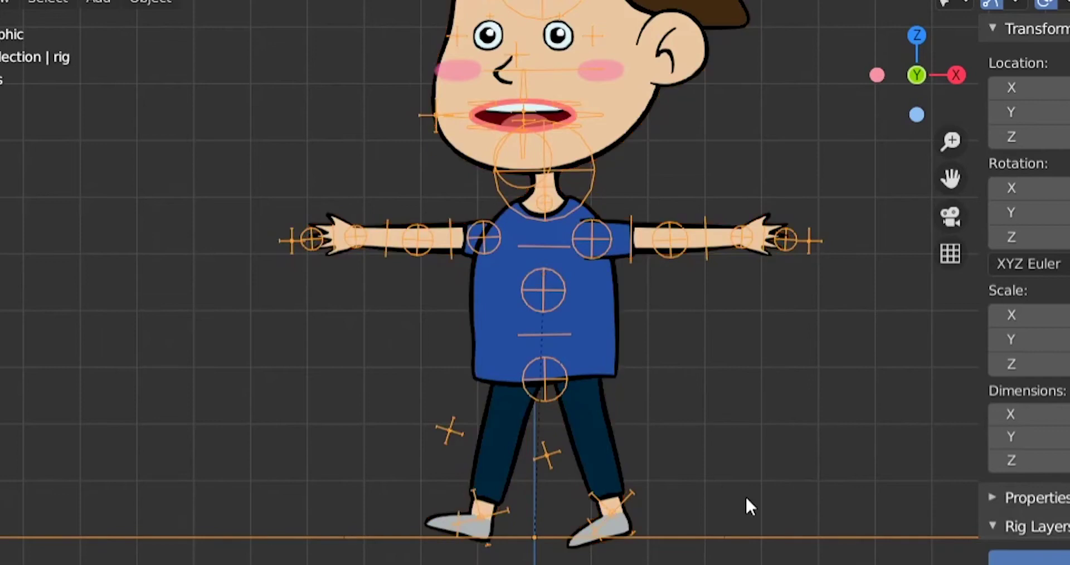
{"action": "key", "text": "ctrl+Tab"}
Test the binding by rotating the left upper arm control and the lower torso control, cancelling each rotation.
{"action": "scroll", "coordinate": [722, 511], "scroll_direction": "up", "scroll_amount": 2}
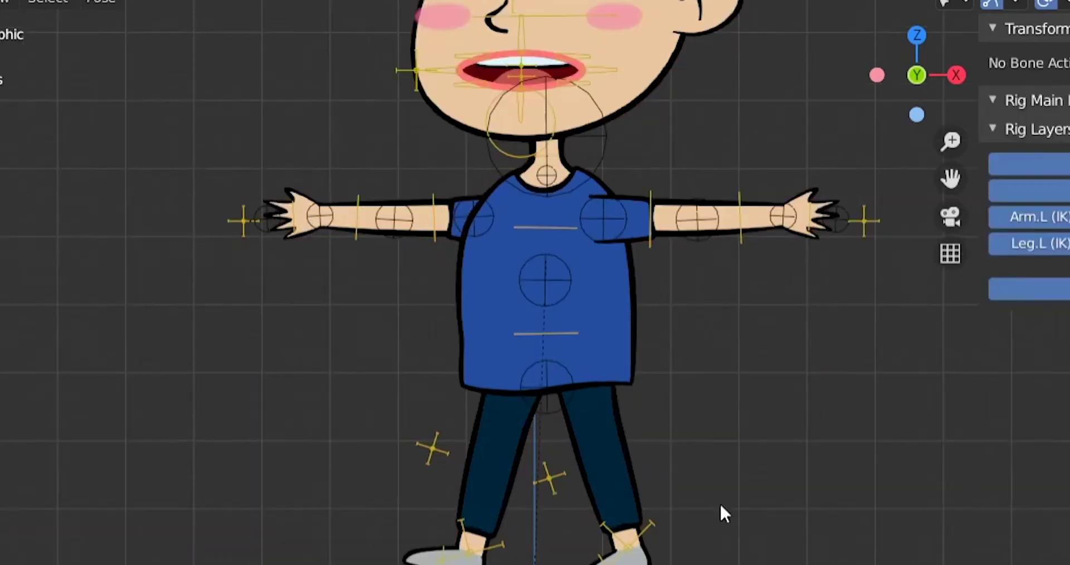
{"action": "left_click", "coordinate": [864, 223]}
{"action": "key", "text": "r"}
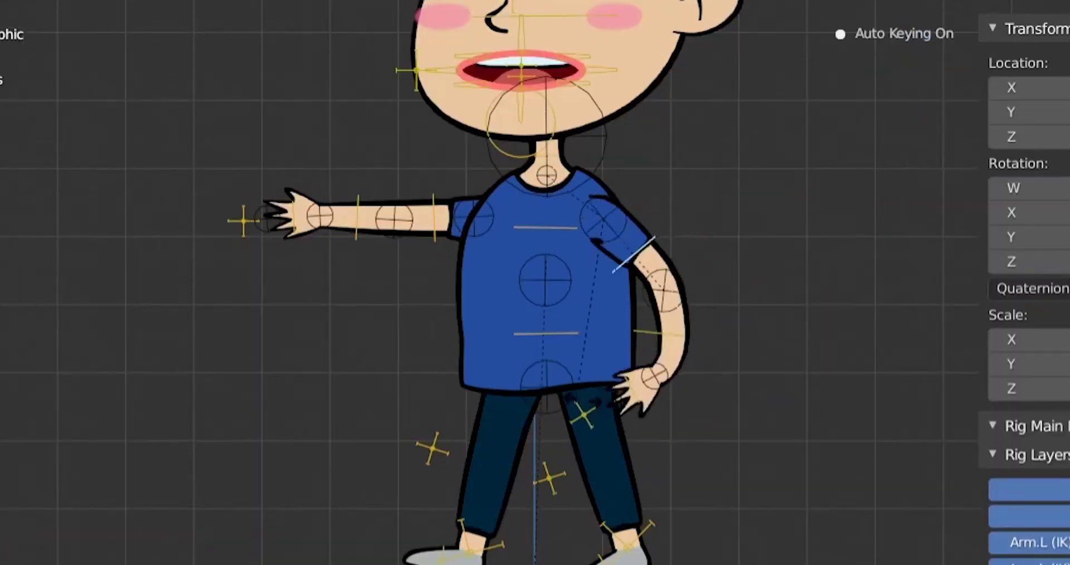
{"action": "key", "text": "Escape"}
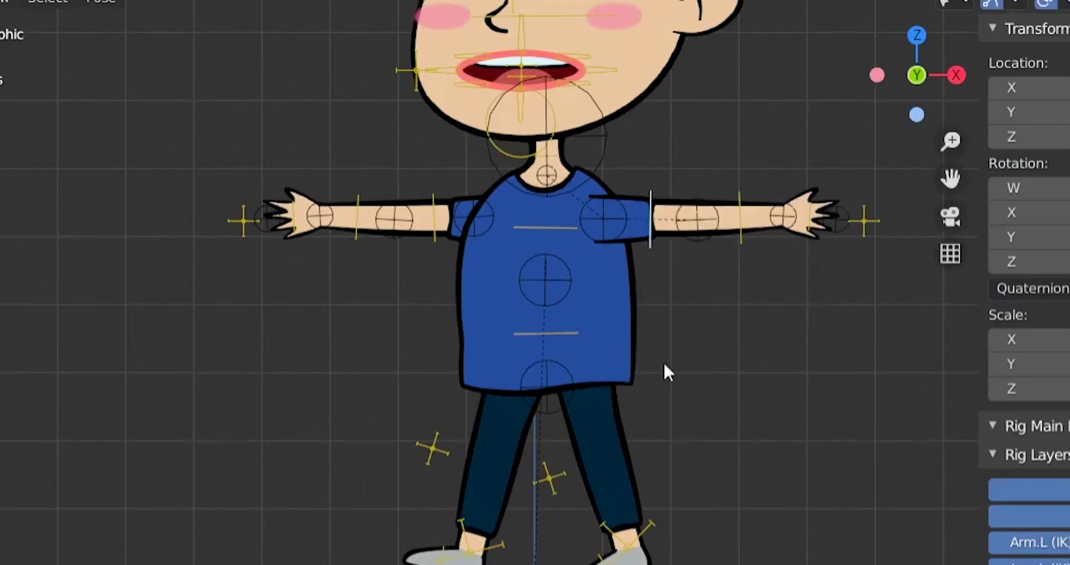
{"action": "left_click", "coordinate": [573, 338]}
{"action": "key", "text": "r"}
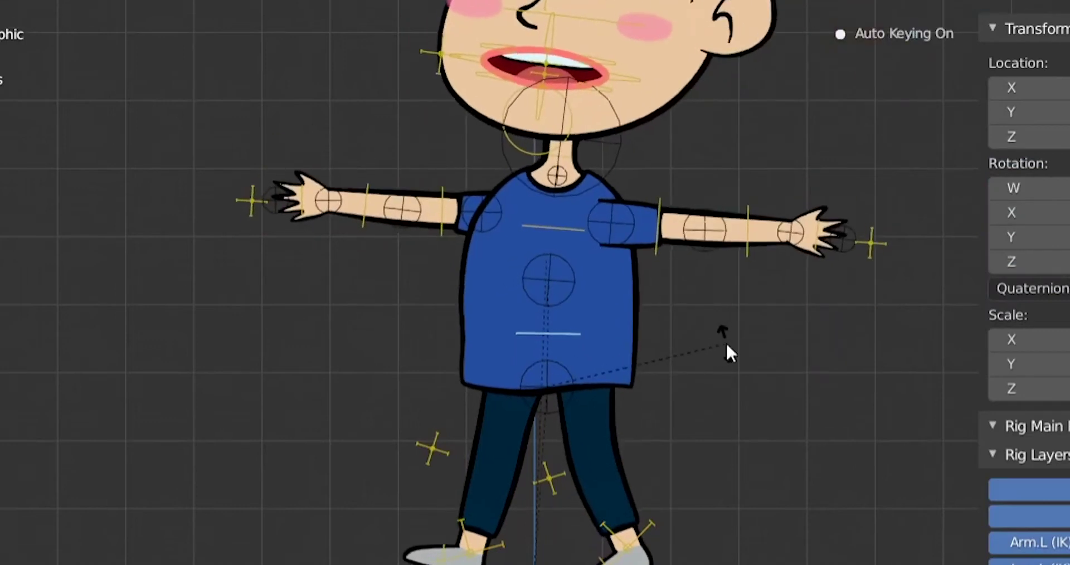
{"action": "key", "text": "Escape"}
Test the mouth deformation by moving the smile control downward, cancelling the move.
{"action": "scroll", "coordinate": [466, 256], "scroll_direction": "up", "scroll_amount": 4}
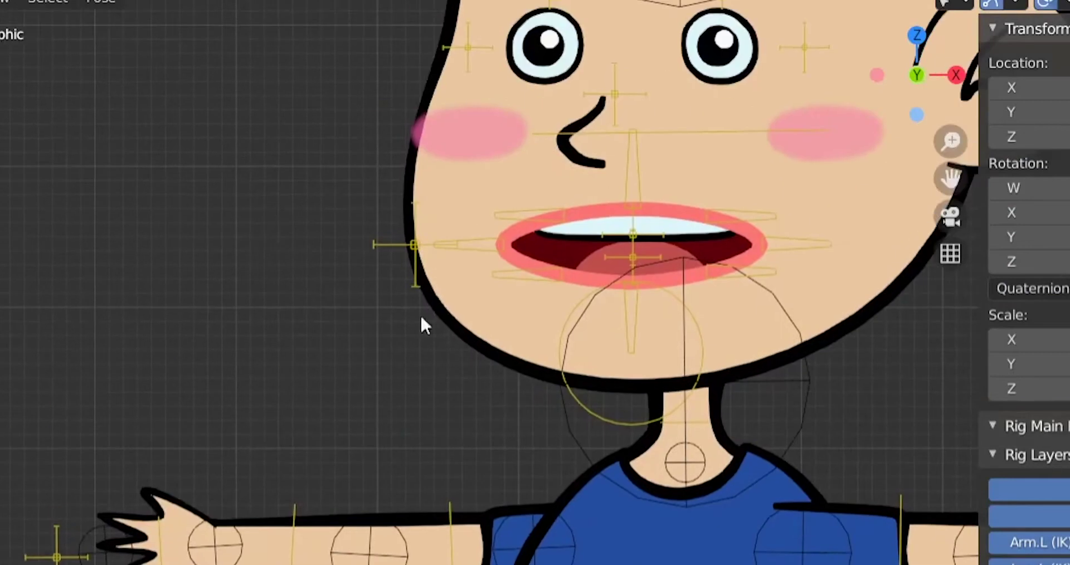
{"action": "left_click", "coordinate": [409, 341]}
{"action": "key", "text": "g"}
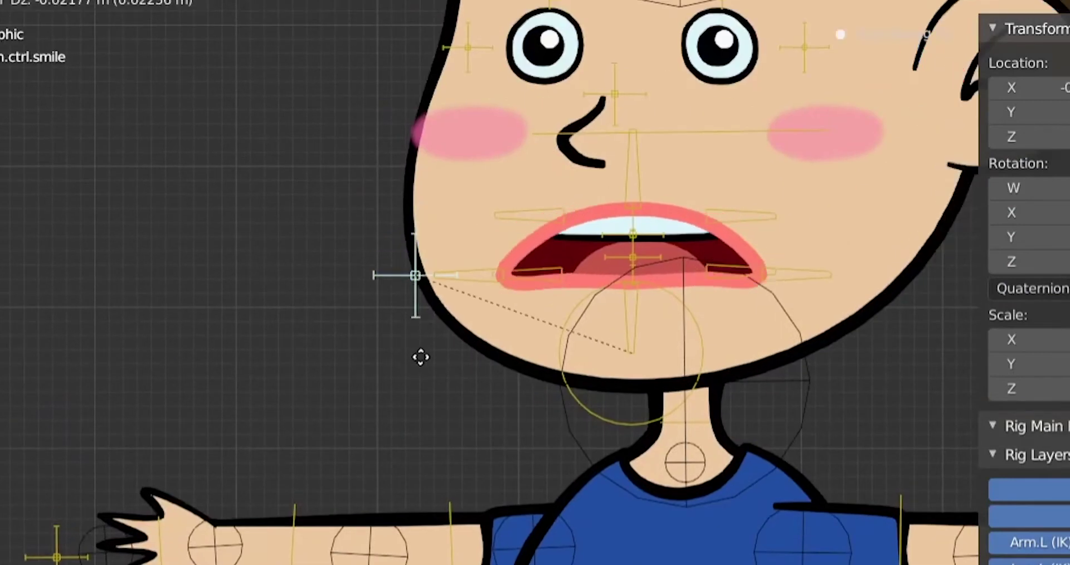
{"action": "key", "text": "Escape"}
Show the rig's deform bone layer and set the armature display to B-Bone.
{"action": "middle_click_drag", "start_coordinate": [648, 483], "coordinate": [529, 58], "text": "shift"}
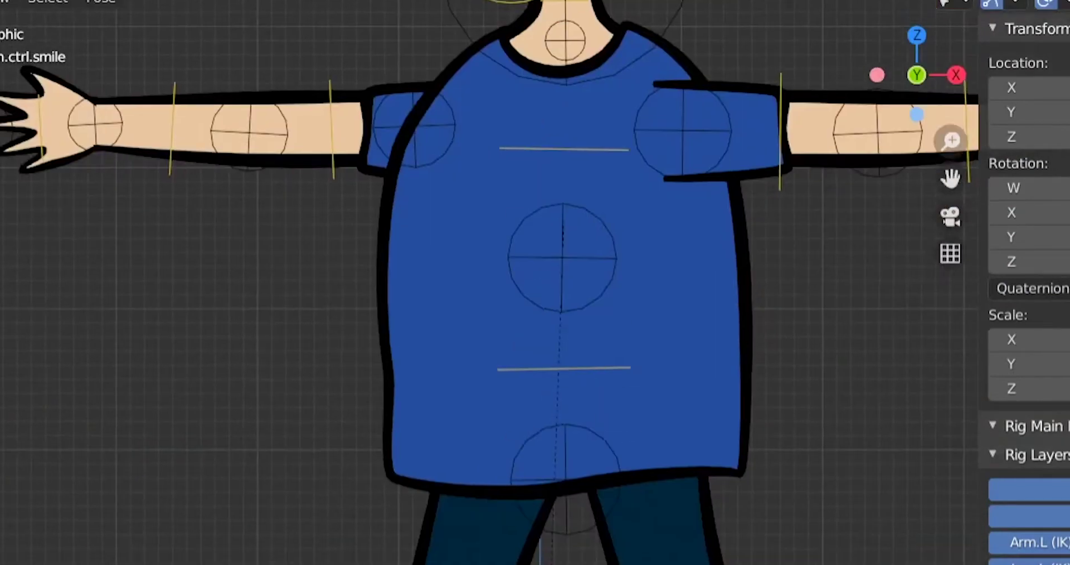
{"action": "scroll", "coordinate": [618, 442], "scroll_direction": "up", "scroll_amount": 5}
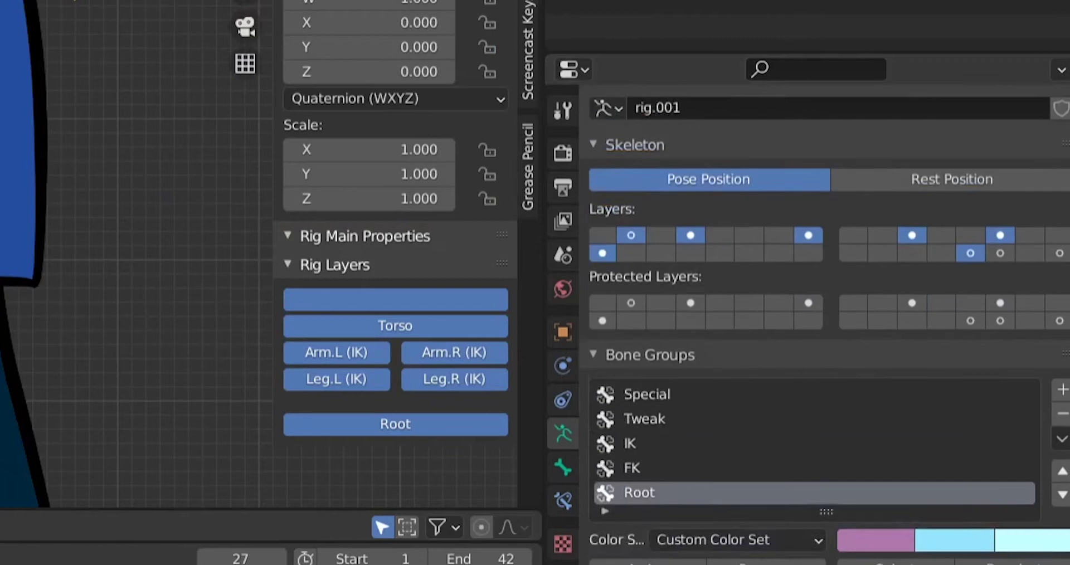
{"action": "scroll", "coordinate": [1025, 306], "scroll_direction": "up", "scroll_amount": 2}
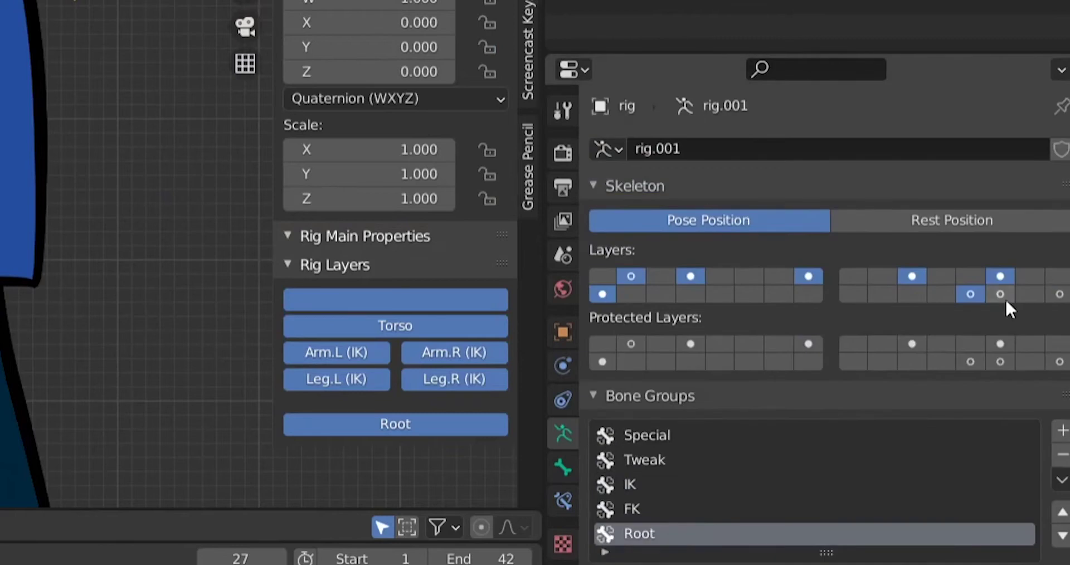
{"action": "left_click", "coordinate": [1006, 301]}
{"action": "scroll", "coordinate": [988, 306], "scroll_direction": "down", "scroll_amount": 12}
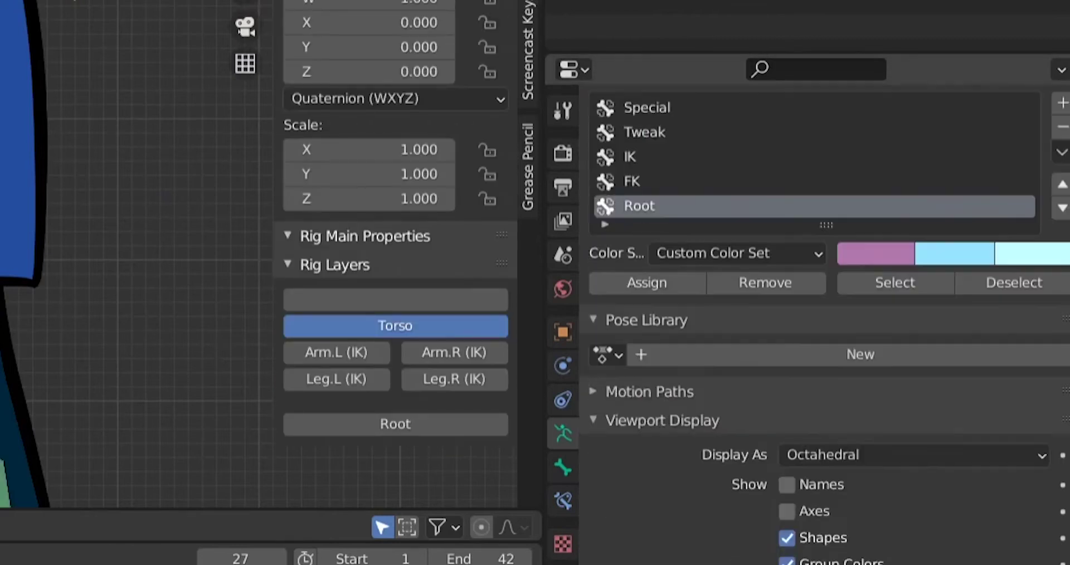
{"action": "left_click", "coordinate": [865, 457]}
{"action": "left_click", "coordinate": [838, 526]}
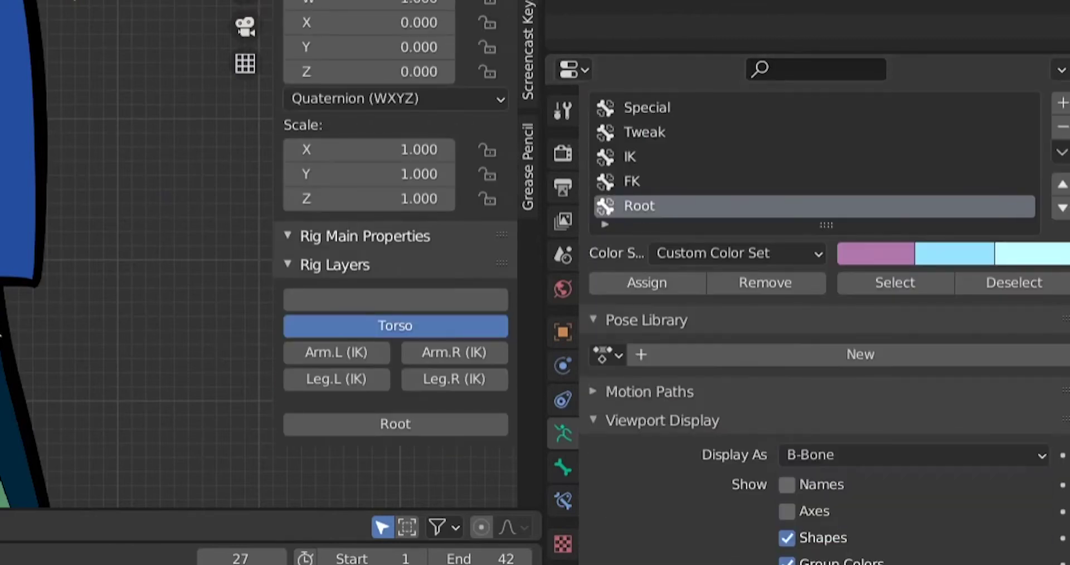
Test how the bendy bones follow by rotating arm.L, cancelling the rotation.
{"action": "scroll", "coordinate": [719, 440], "scroll_direction": "up", "scroll_amount": 5}
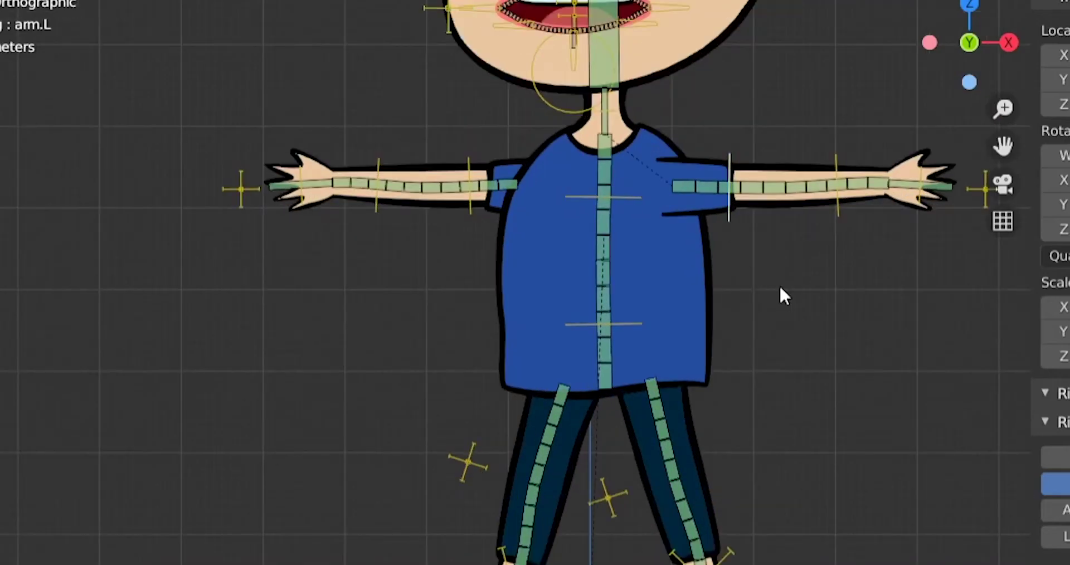
{"action": "key", "text": "r"}
{"action": "right_click", "coordinate": [792, 390]}
Move leg.IK.L upward so the left leg bends at the knee.
{"action": "middle_click_drag", "start_coordinate": [852, 564], "coordinate": [852, 289], "text": "shift"}
{"action": "scroll", "coordinate": [751, 467], "scroll_direction": "up", "scroll_amount": 3}
{"action": "middle_click_drag", "start_coordinate": [880, 337], "coordinate": [779, 435], "text": "shift"}
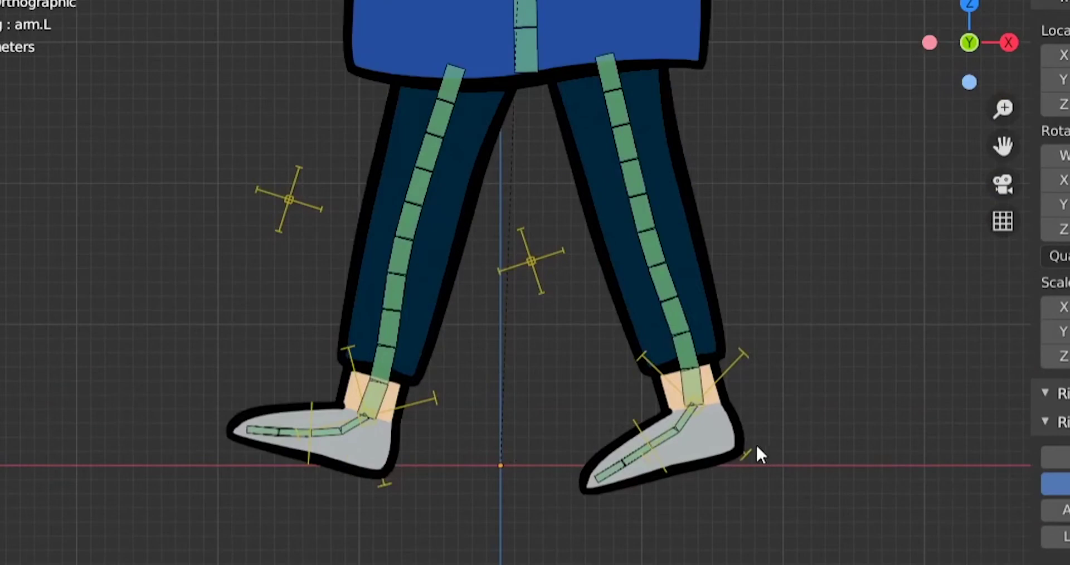
{"action": "left_click", "coordinate": [753, 458]}
{"action": "key", "text": "g"}
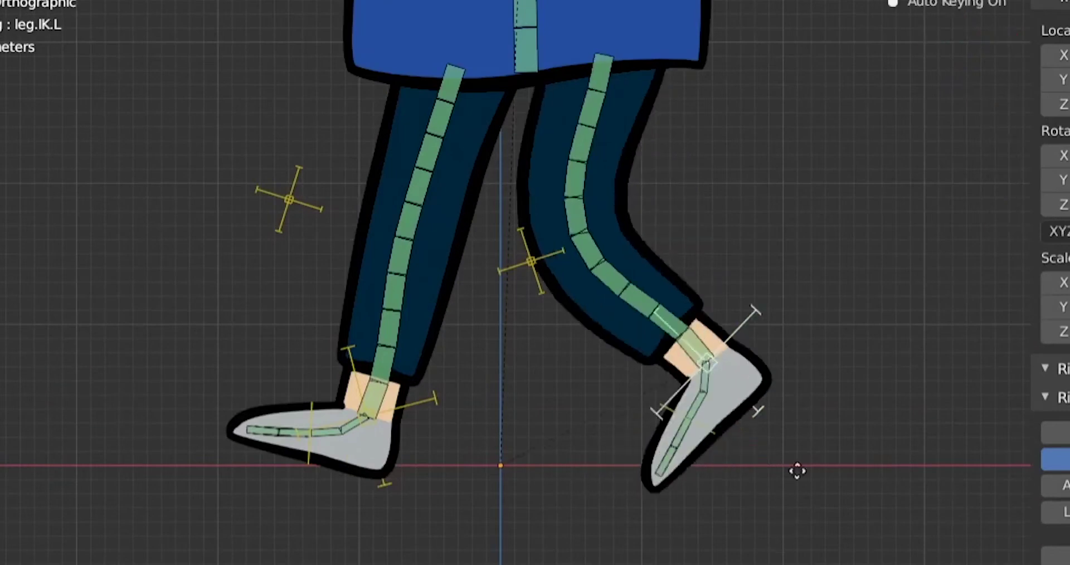
{"action": "left_click", "coordinate": [767, 460]}
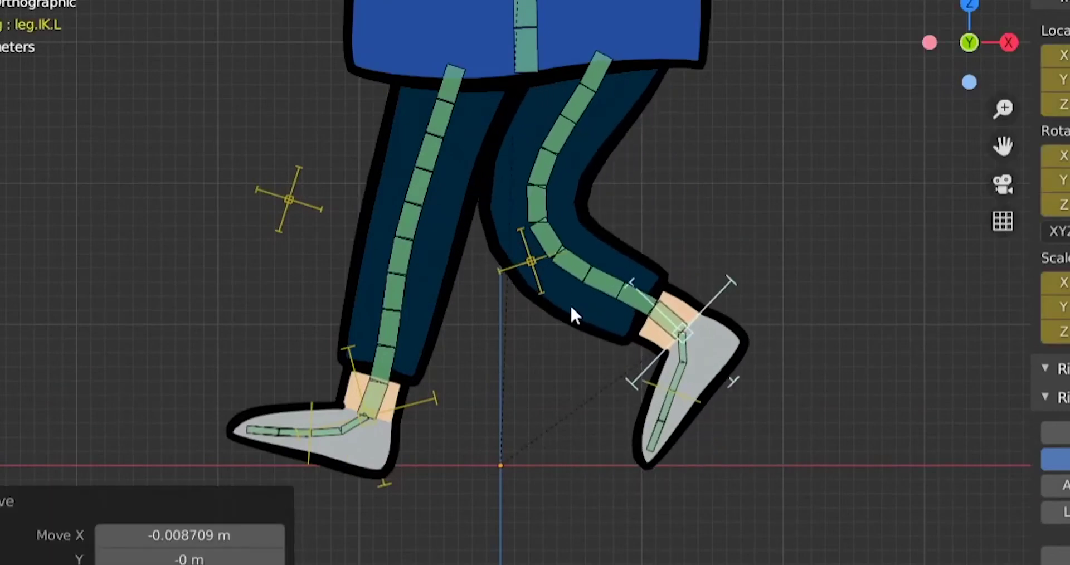
Try flipping the left knee's bend direction by moving leg.flip.L to the other side of the leg, cancelling the move.
{"action": "left_click", "coordinate": [546, 292]}
{"action": "key", "text": "g"}
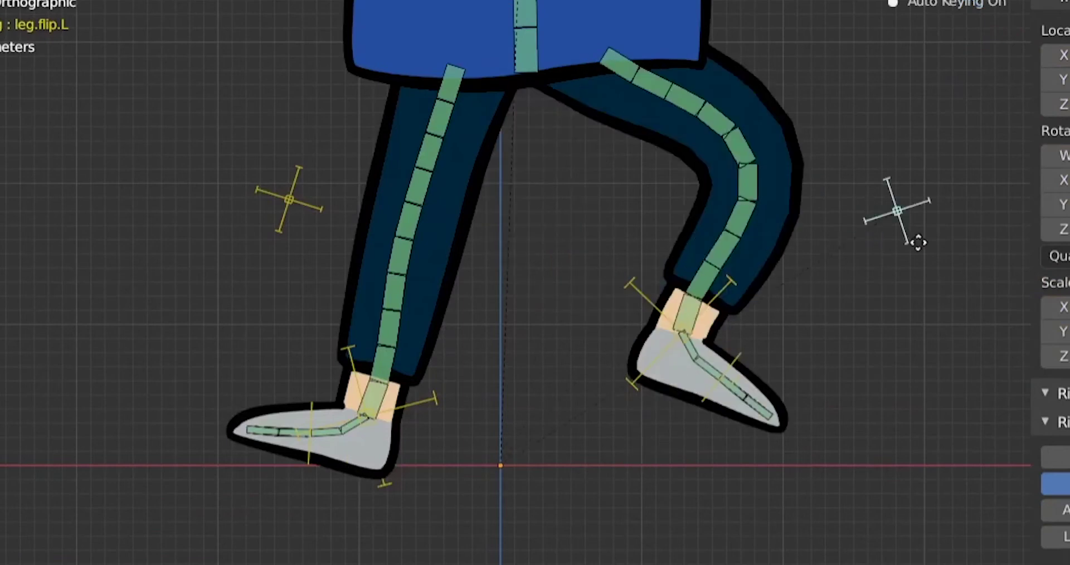
{"action": "left_click", "coordinate": [592, 296]}
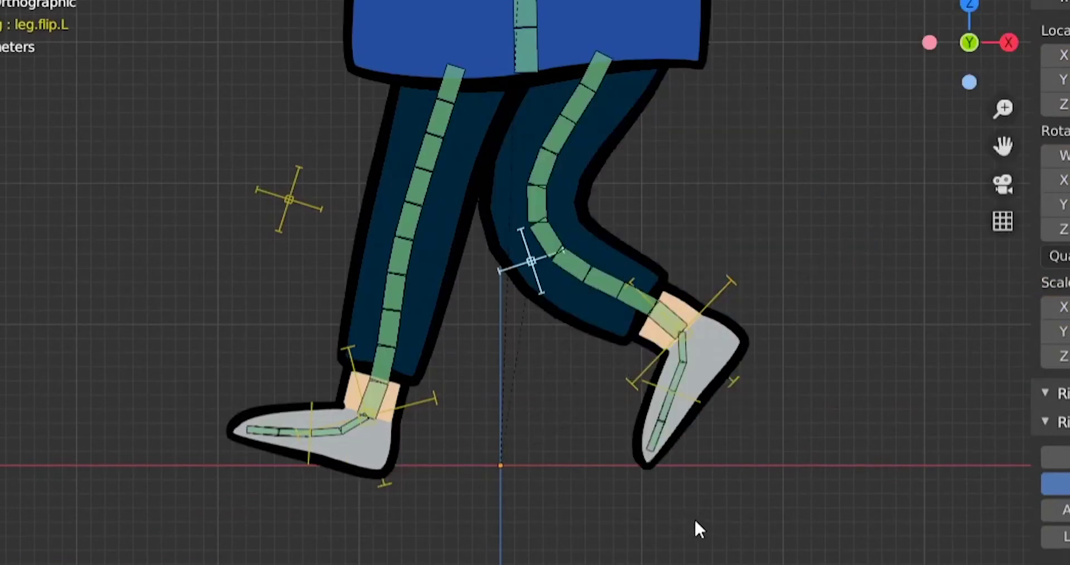
Test the toe bending by rotating foot.L.001 and foot.R.001, cancelling each rotation.
{"action": "scroll", "coordinate": [711, 493], "scroll_direction": "up", "scroll_amount": 2}
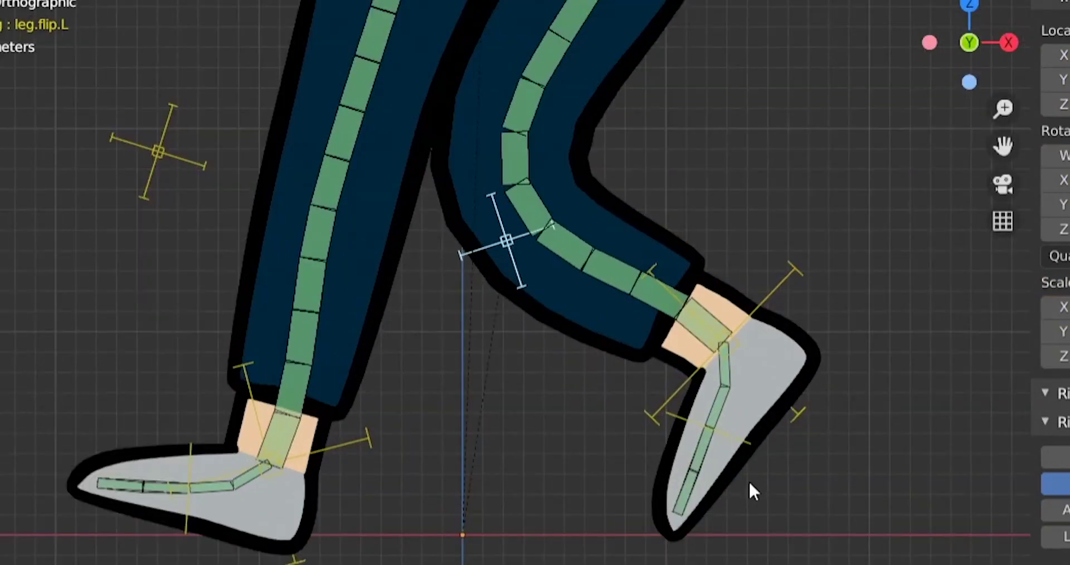
{"action": "left_click", "coordinate": [734, 437]}
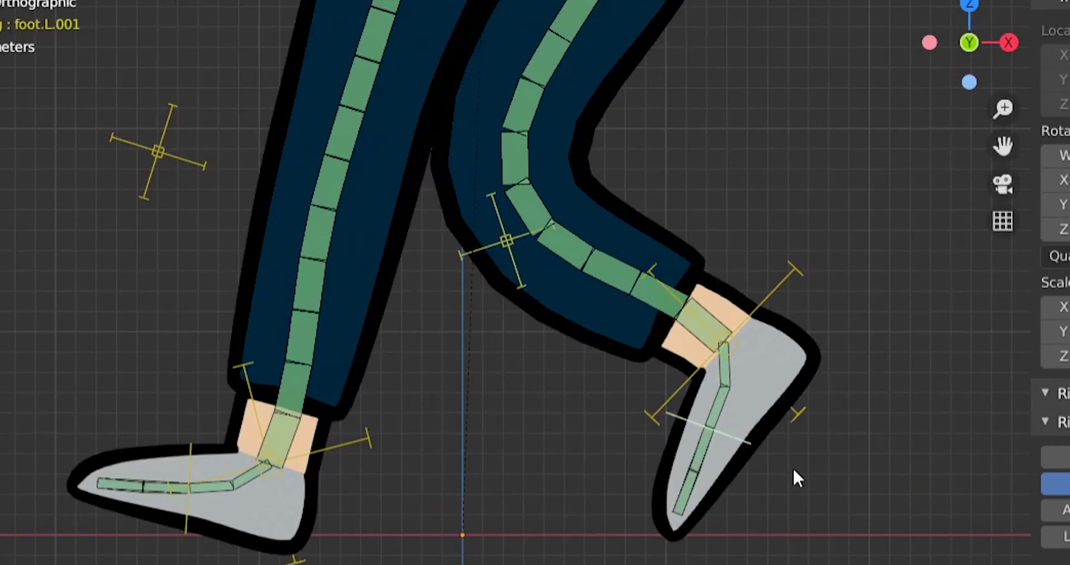
{"action": "key", "text": "r"}
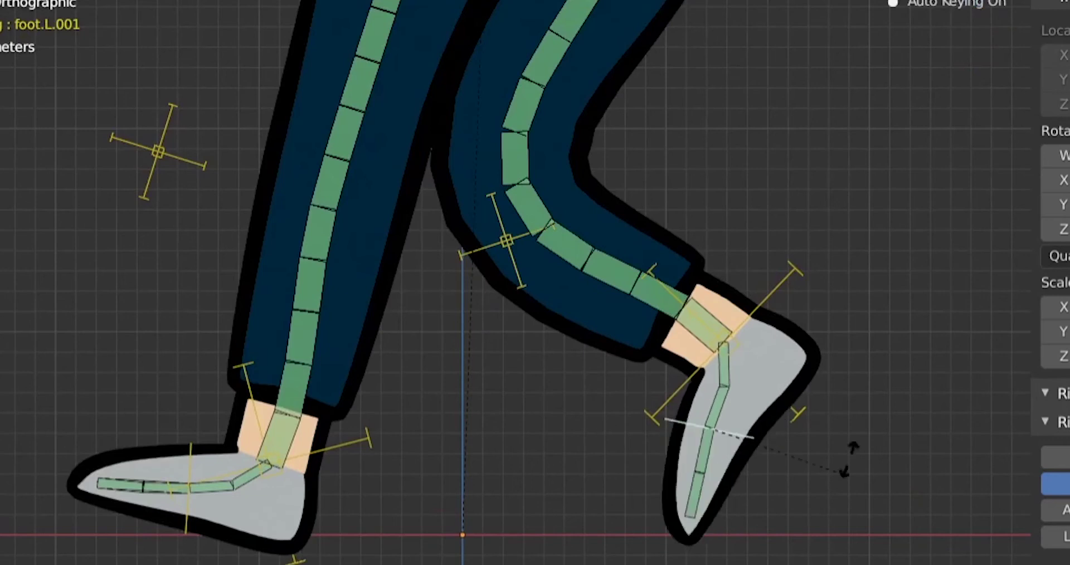
{"action": "right_click", "coordinate": [879, 472]}
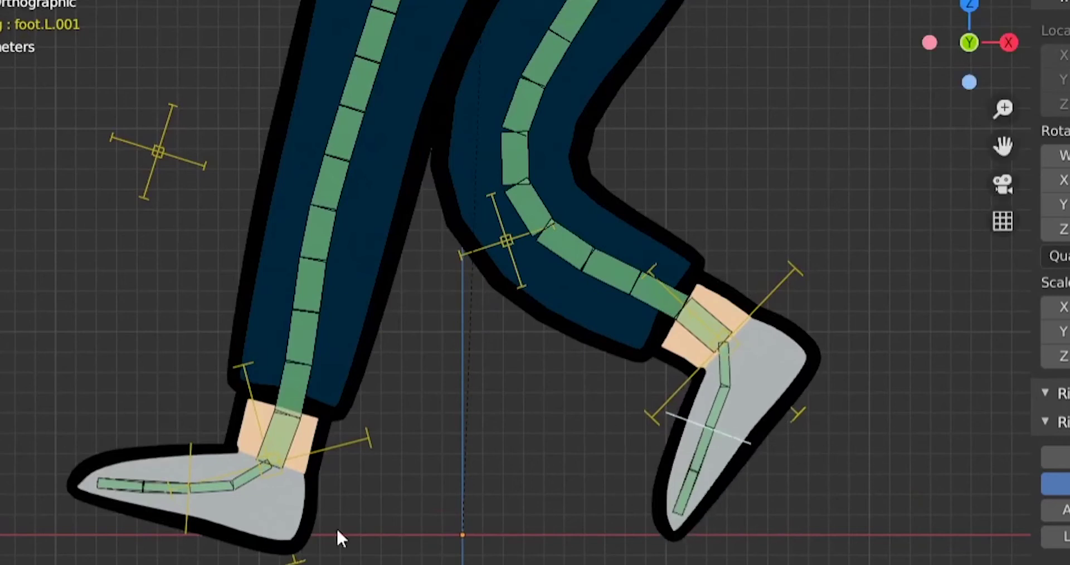
{"action": "left_click", "coordinate": [189, 534]}
{"action": "key", "text": "r"}
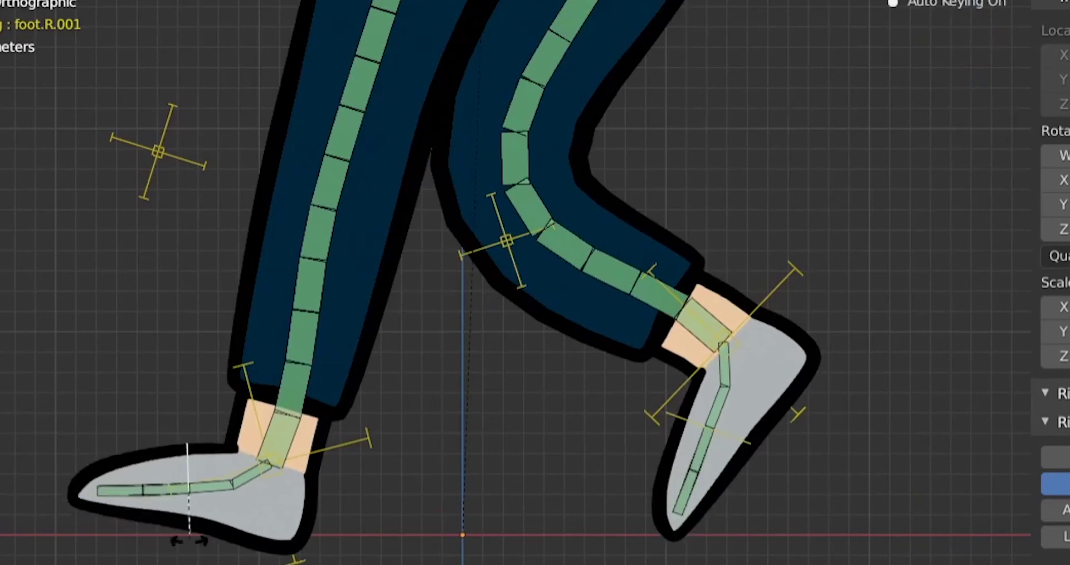
{"action": "right_click", "coordinate": [166, 526]}
Select all pose bones and clear their rotation and location.
{"action": "scroll", "coordinate": [392, 451], "scroll_direction": "down", "scroll_amount": 5}
{"action": "middle_click_drag", "start_coordinate": [436, 363], "coordinate": [476, 491], "text": "shift"}
{"action": "key", "text": "a"}
{"action": "key", "text": "alt+r"}
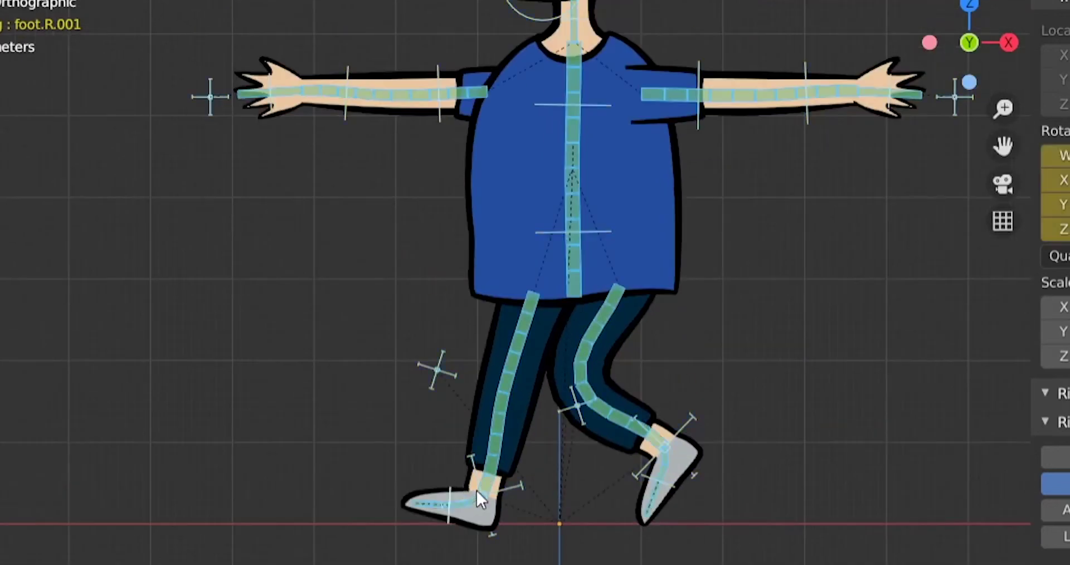
{"action": "key", "text": "alt+g"}
{"action": "scroll", "coordinate": [473, 476], "scroll_direction": "down", "scroll_amount": 3}
{"action": "middle_click_drag", "start_coordinate": [473, 298], "coordinate": [472, 444], "text": "shift"}
{"action": "scroll", "coordinate": [472, 446], "scroll_direction": "up", "scroll_amount": 2}
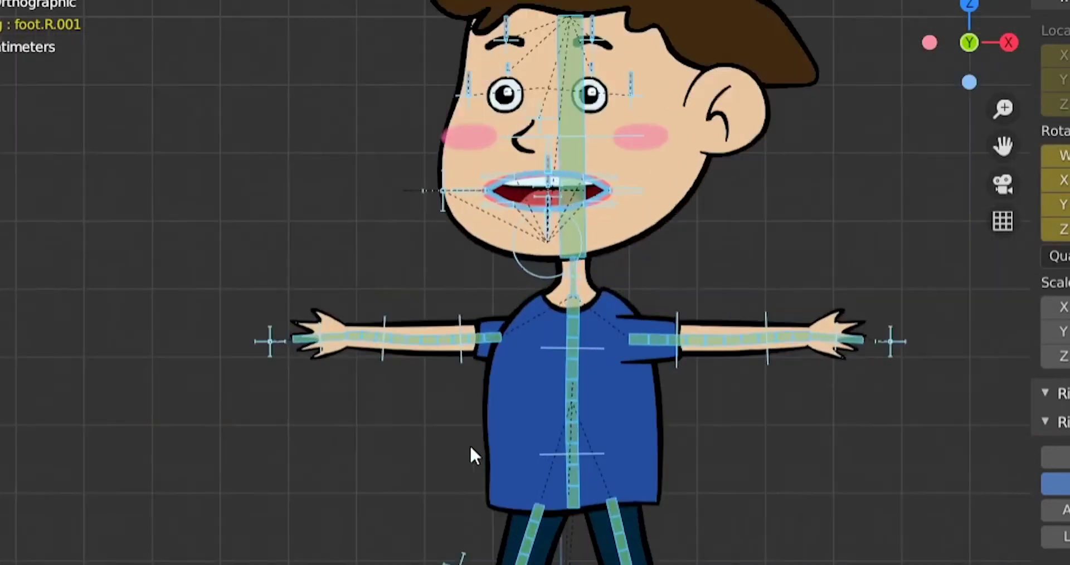
{"action": "scroll", "coordinate": [469, 446], "scroll_direction": "down", "scroll_amount": 2}
{"action": "scroll", "coordinate": [466, 449], "scroll_direction": "up", "scroll_amount": 1}
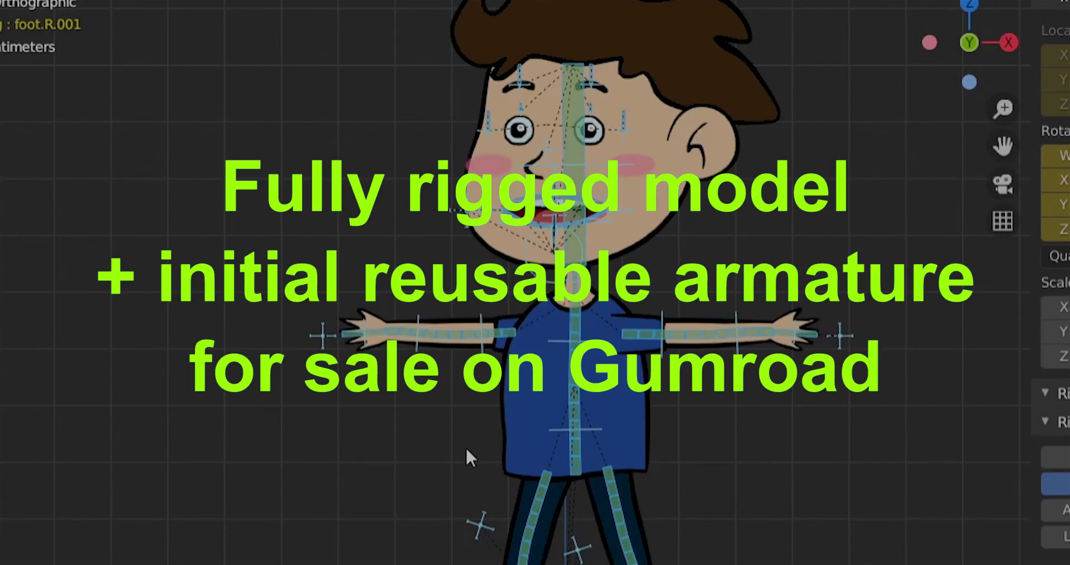
{"action": "scroll", "coordinate": [497, 225], "scroll_direction": "down", "scroll_amount": 2}
{"action": "scroll", "coordinate": [497, 225], "scroll_direction": "up", "scroll_amount": 5}
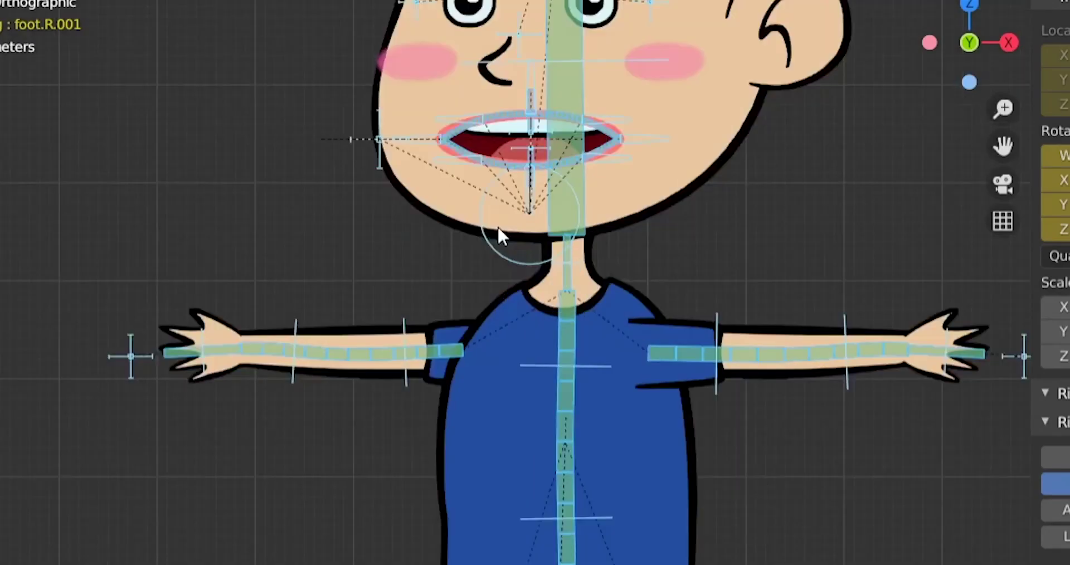